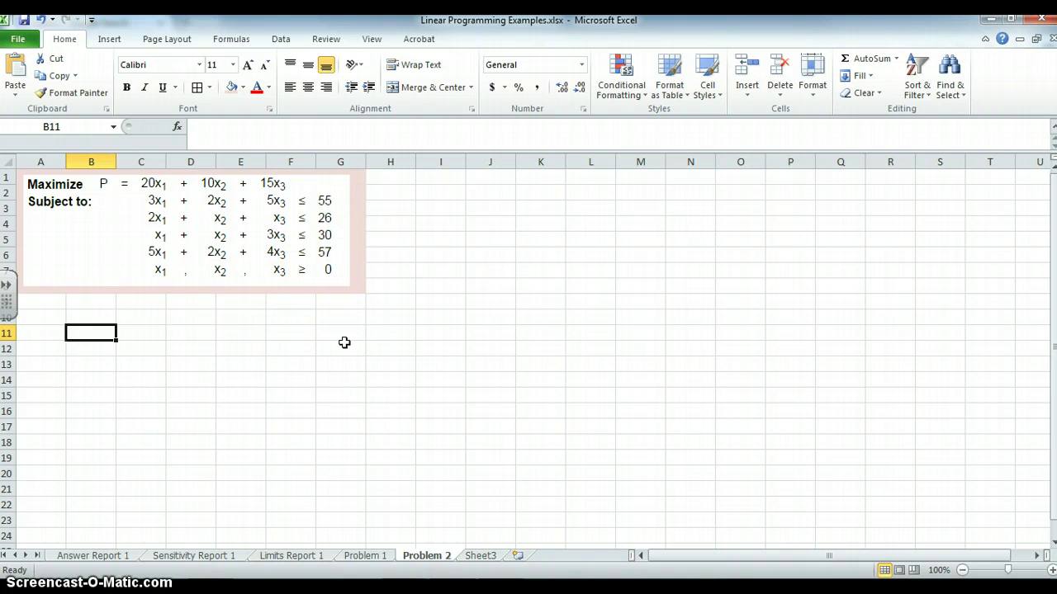
# Enter the heading 'Objective Function' in A10, formatted bold at 14-point size.
pyautogui.press('Left')
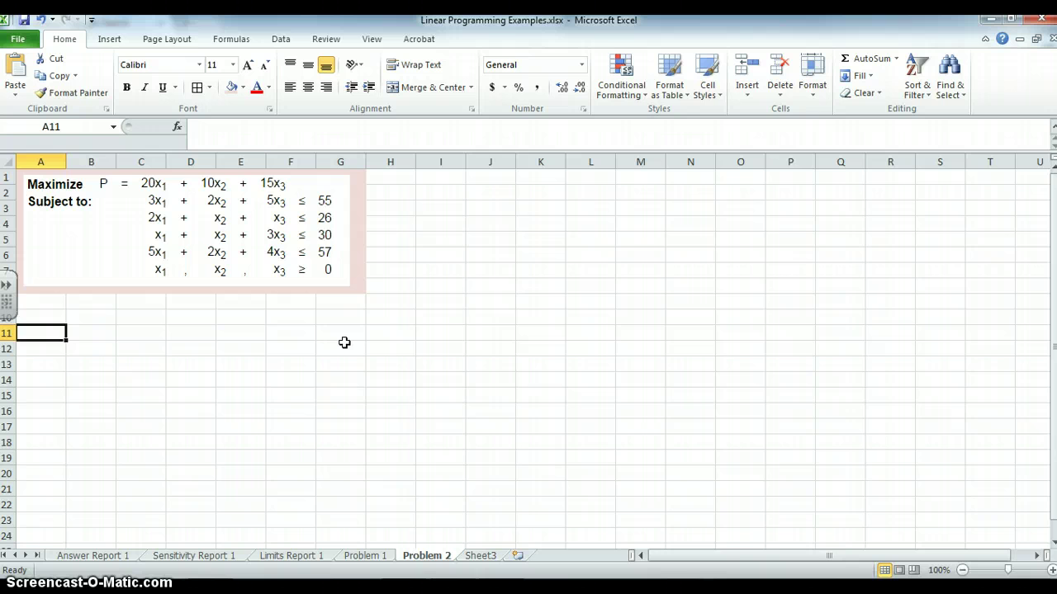
pyautogui.press('Up')
pyautogui.write('Objec')
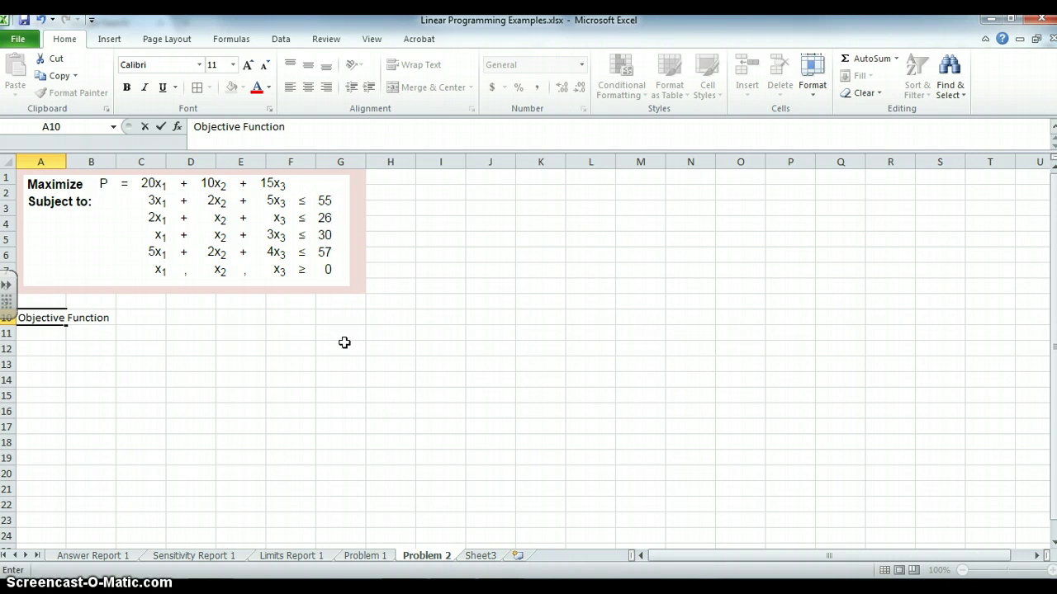
pyautogui.write('tive Function')
pyautogui.press('Return')
pyautogui.click(41, 317)
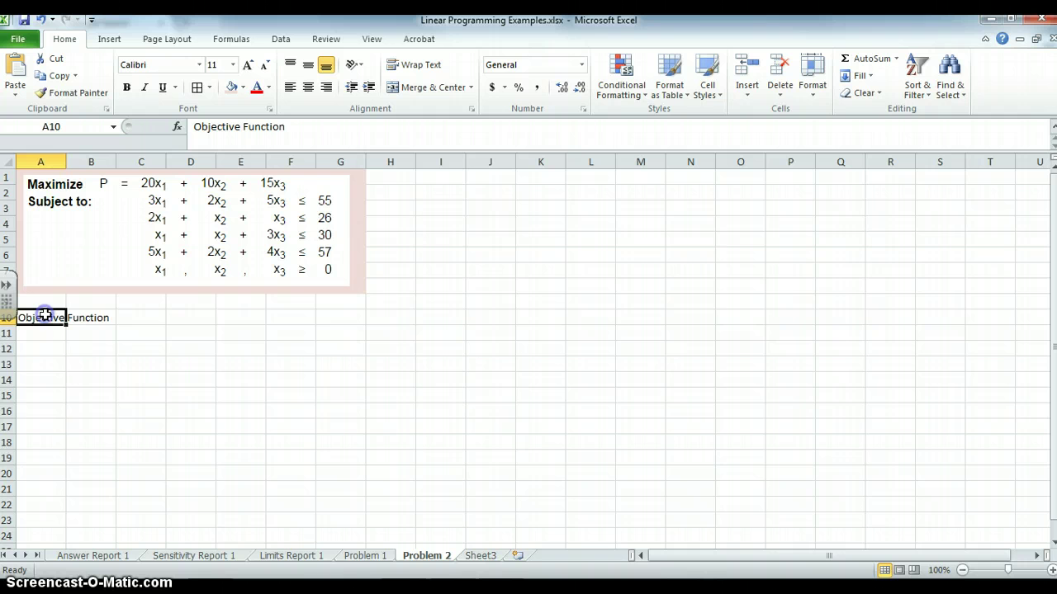
pyautogui.hotkey('ctrl', 'b')
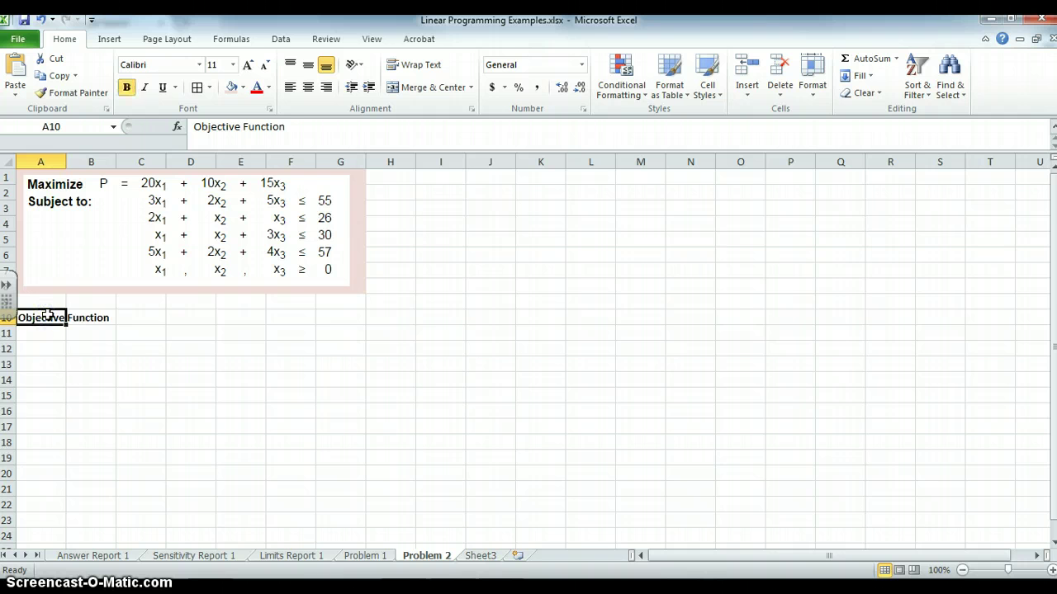
pyautogui.click(248, 66)
pyautogui.click(248, 66)
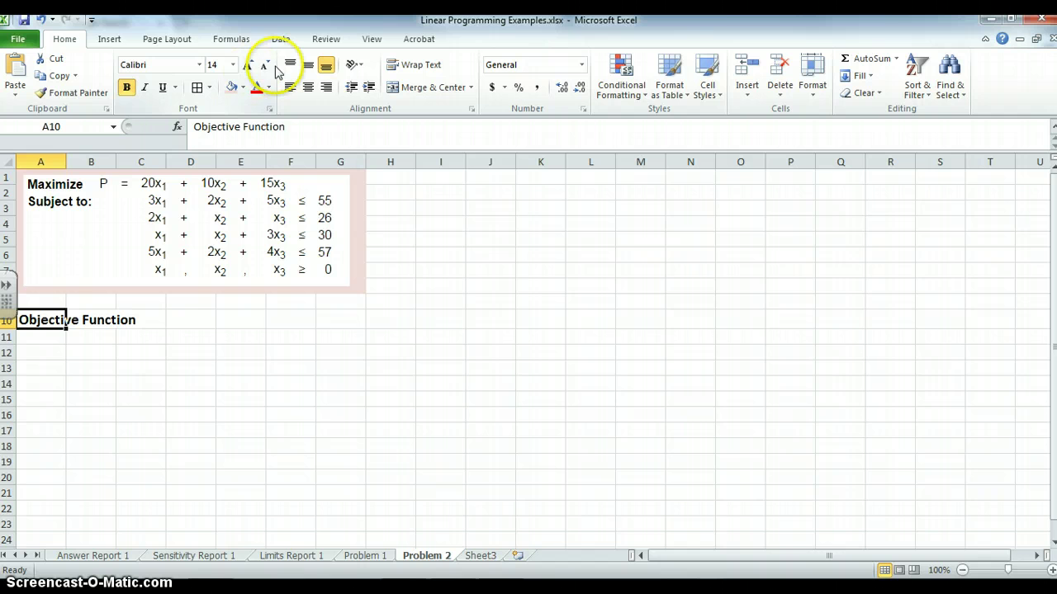
# Type the variable labels x1, x2, x3 and x4 across C11:F11.
pyautogui.click(147, 338)
pyautogui.write('x1')
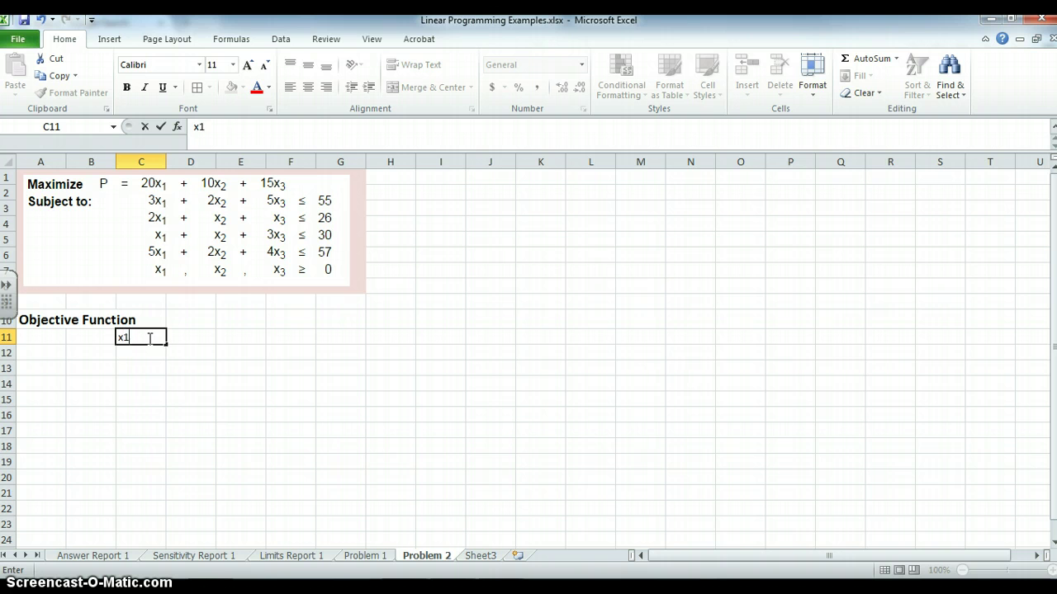
pyautogui.press('Tab')
pyautogui.write('x2')
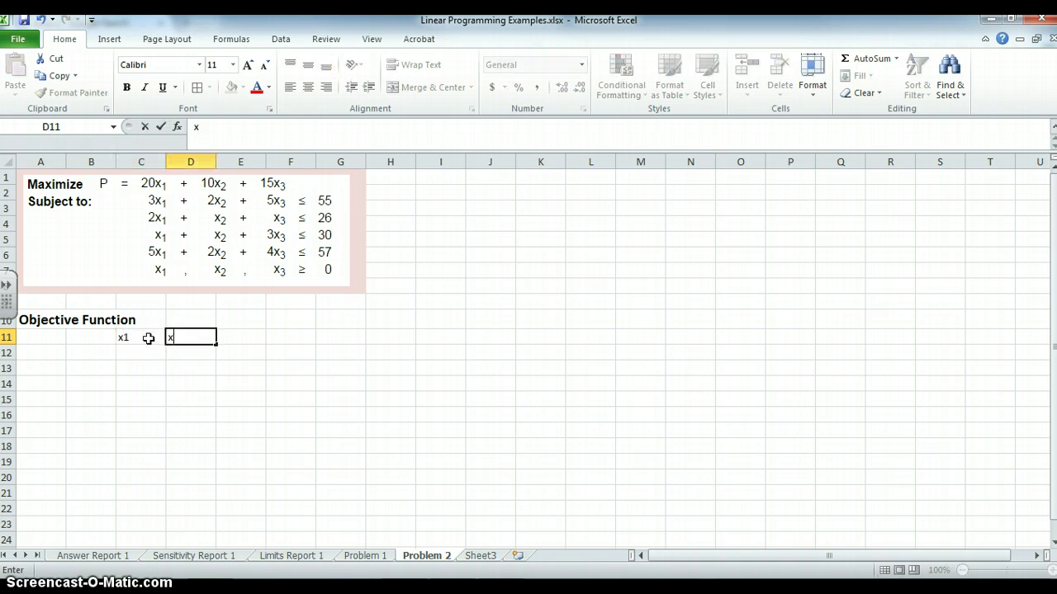
pyautogui.press('Tab')
pyautogui.write('x3')
pyautogui.press('Tab')
pyautogui.write('x')
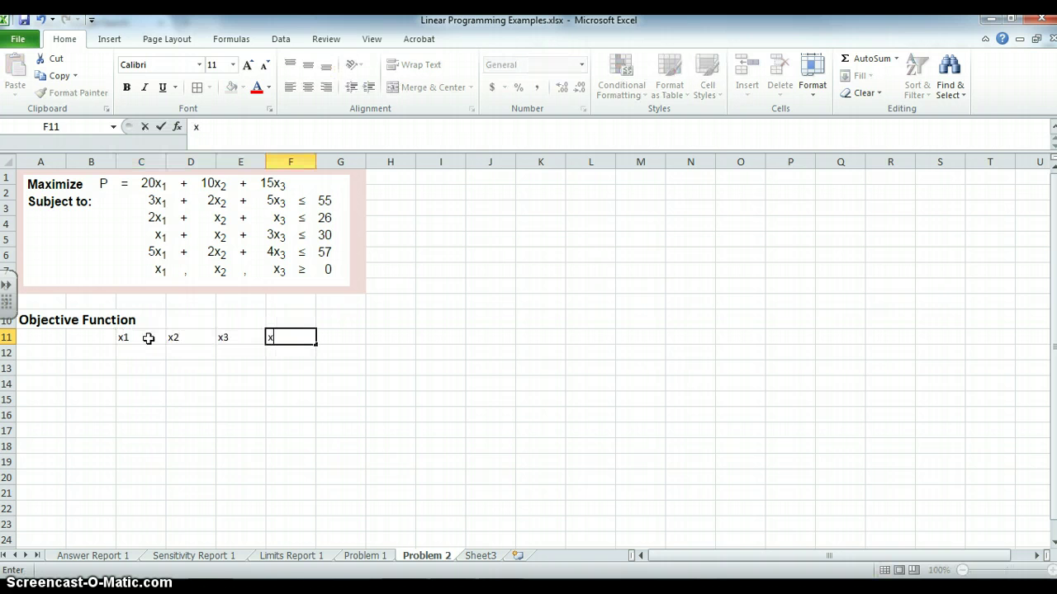
pyautogui.press('Tab')
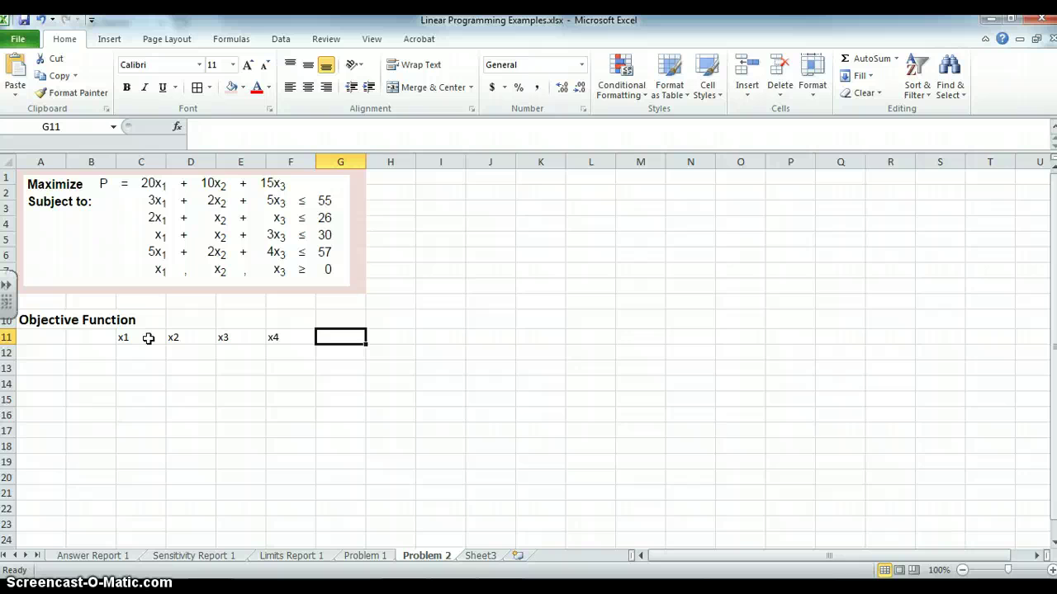
# Right-align the x1–x4 labels and enter z in G11.
pyautogui.moveTo(141, 332); pyautogui.dragTo(274, 339)
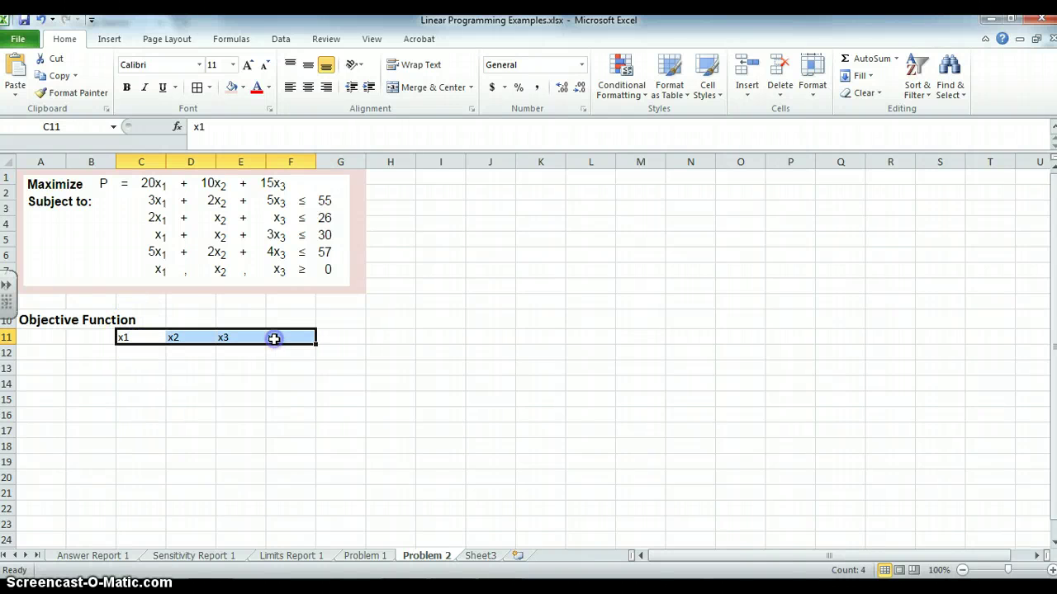
pyautogui.click(326, 87)
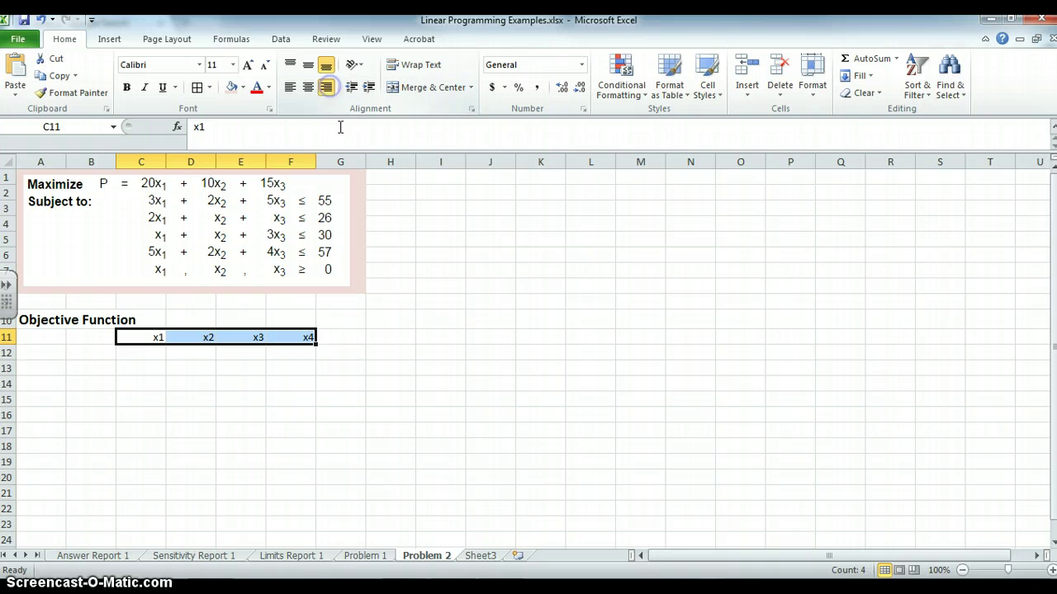
pyautogui.click(361, 338)
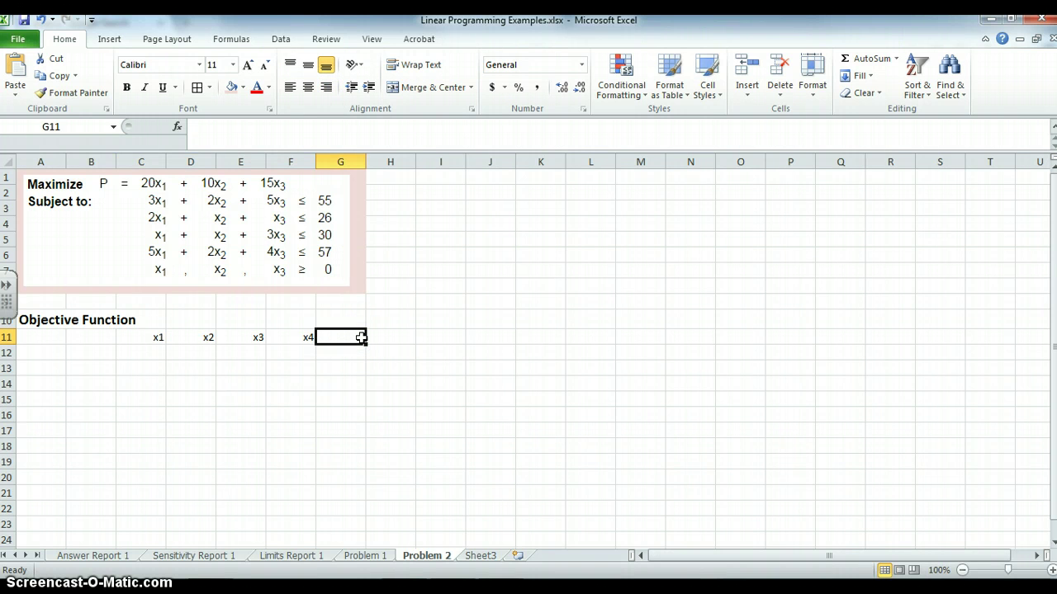
pyautogui.write('z')
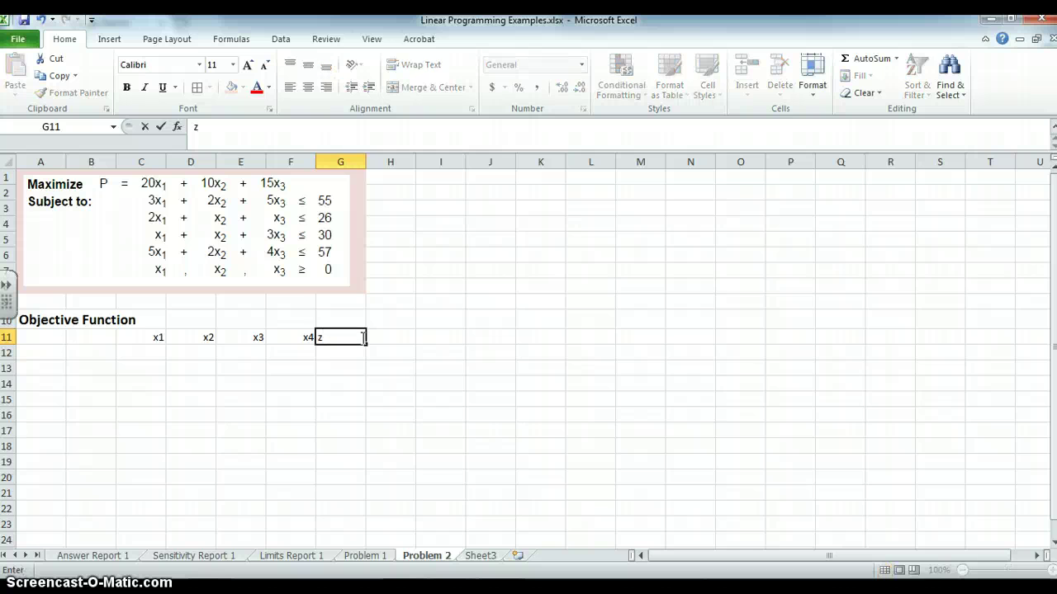
pyautogui.press('BackSpace')
pyautogui.press('Return')
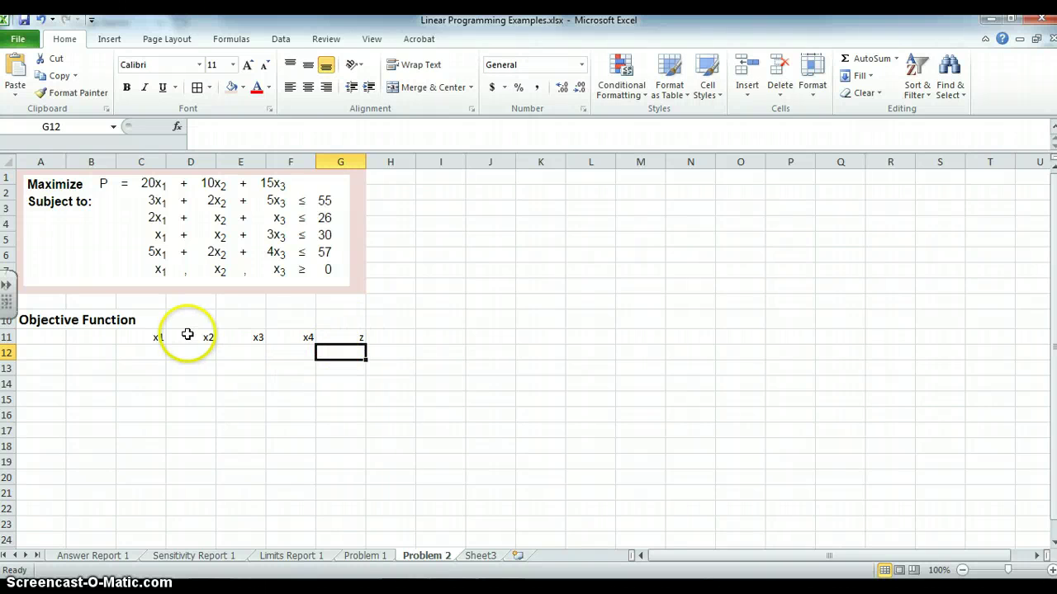
pyautogui.click(153, 337)
pyautogui.keyDown('shift'); pyautogui.click(339, 334); pyautogui.keyUp('shift')
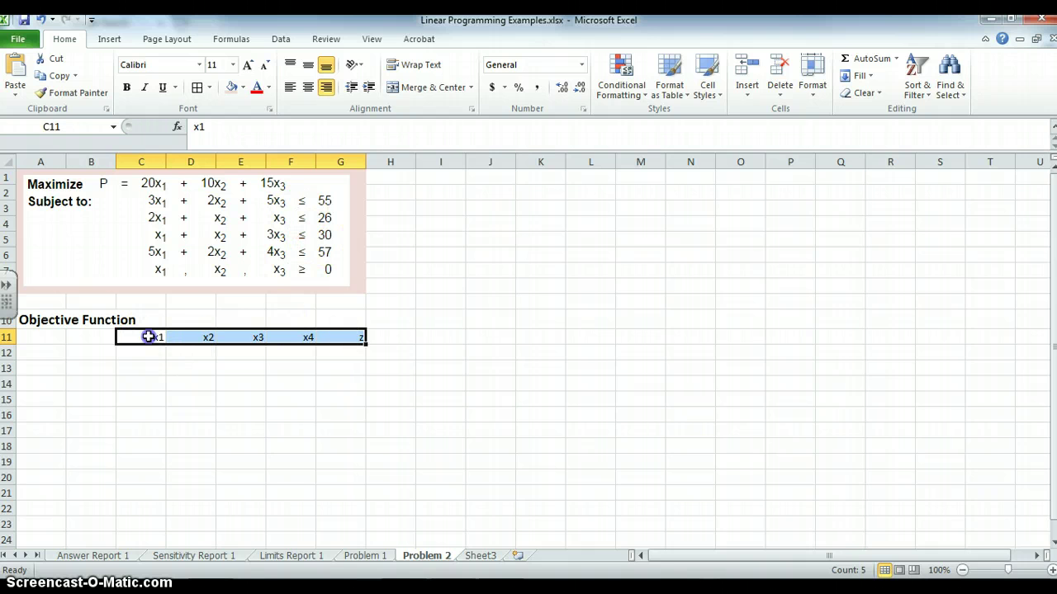
# Apply all borders to C11:G12, then give the C11:G11 header row a pink fill and bold text.
pyautogui.moveTo(151, 336); pyautogui.dragTo(321, 347)
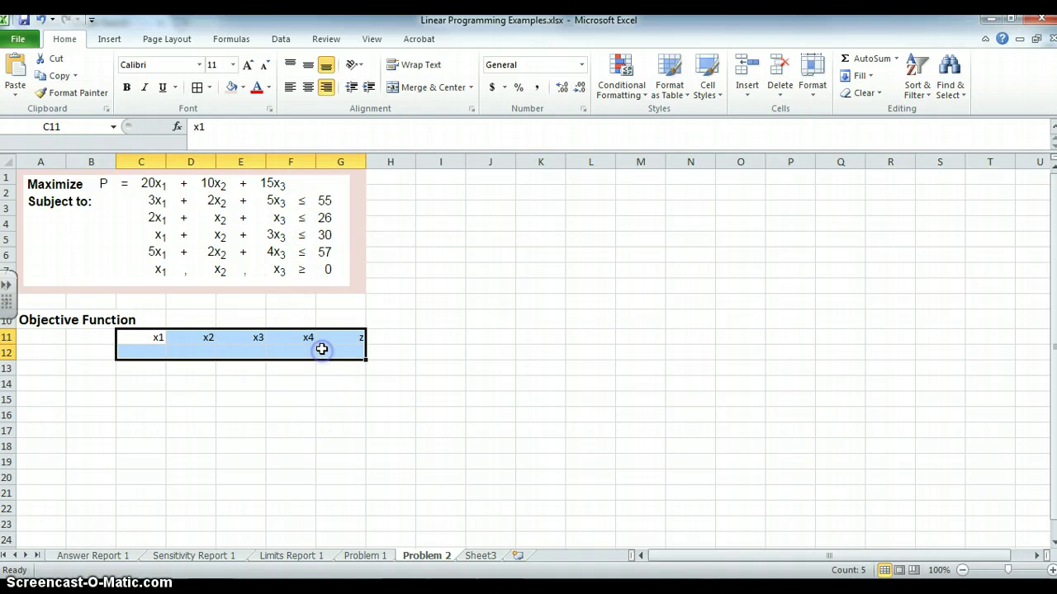
pyautogui.click(198, 88)
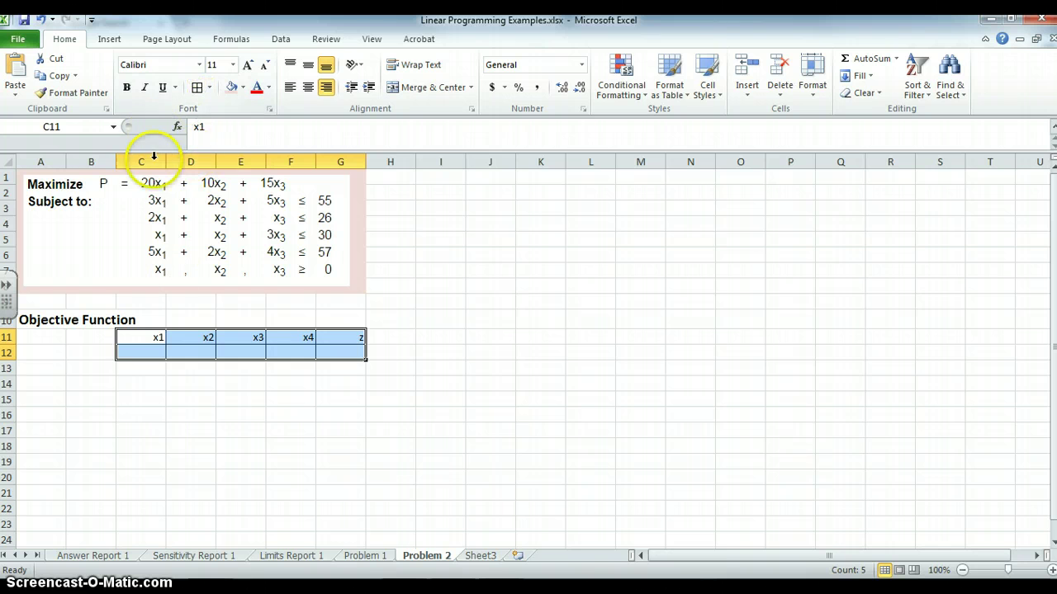
pyautogui.click(155, 336)
pyautogui.moveTo(155, 336); pyautogui.dragTo(361, 337)
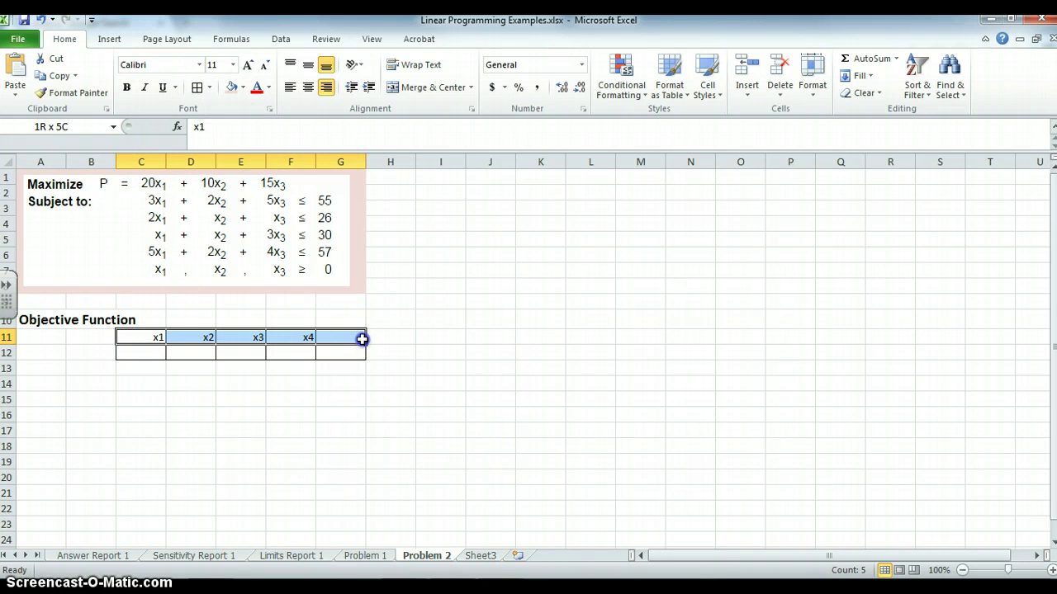
pyautogui.click(231, 91)
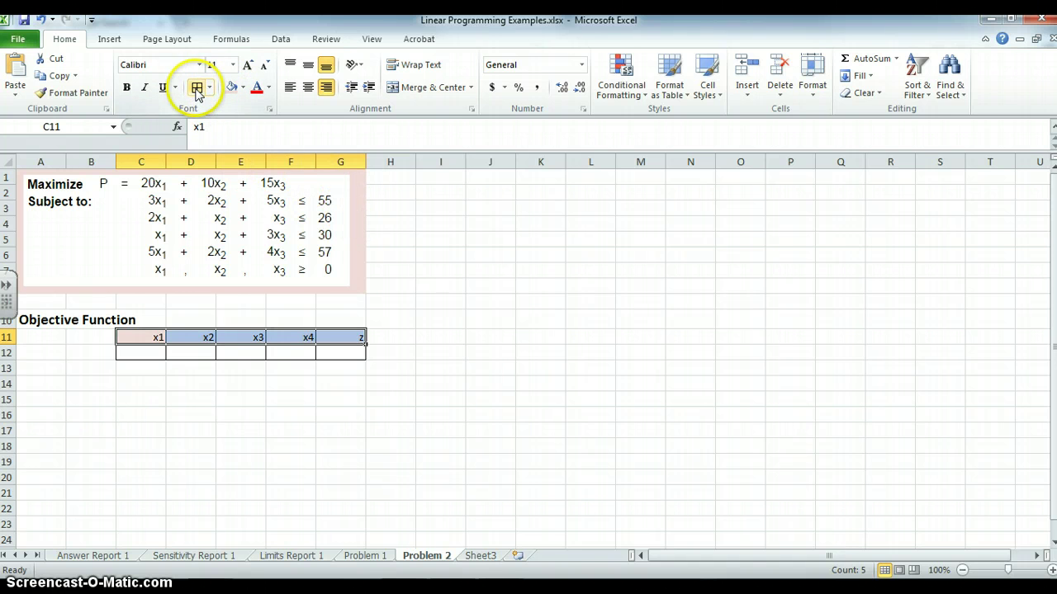
pyautogui.click(126, 88)
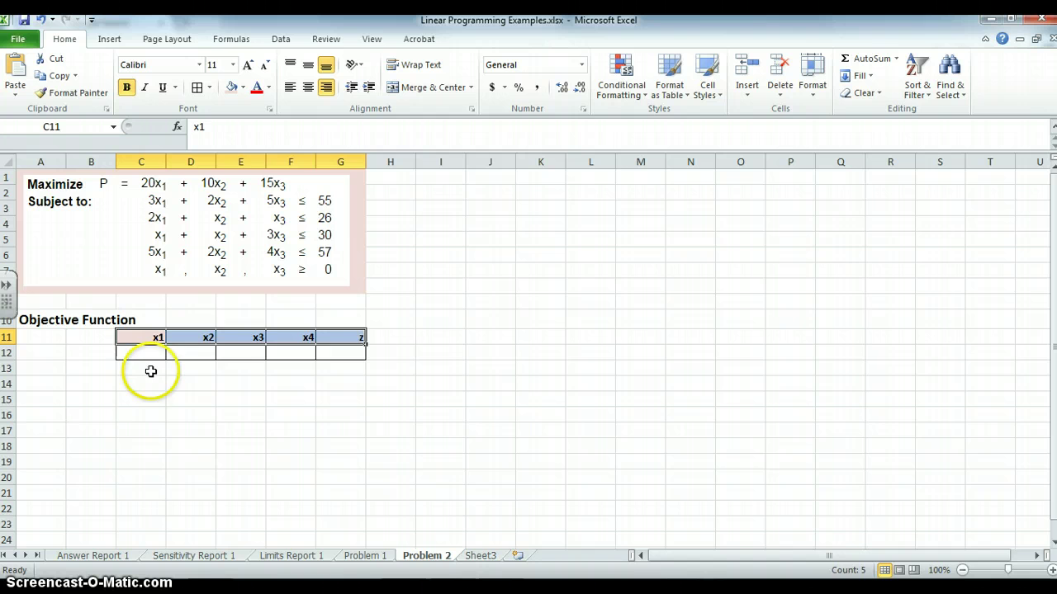
pyautogui.moveTo(149, 369); pyautogui.dragTo(280, 369)
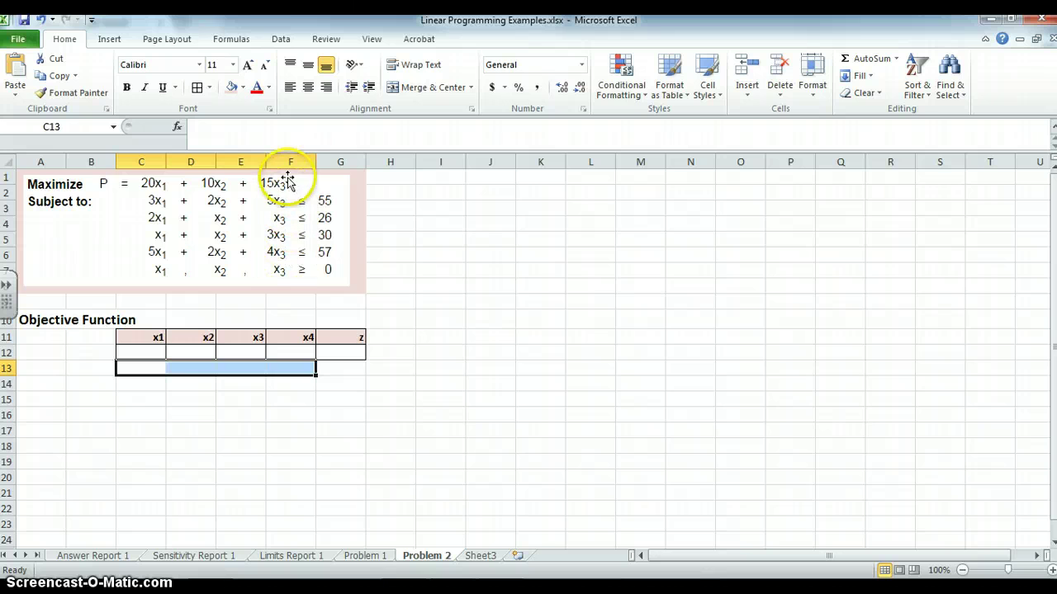
# Move the z column from G11:G12 into F11:F12, overwriting the x4 column.
pyautogui.click(293, 337)
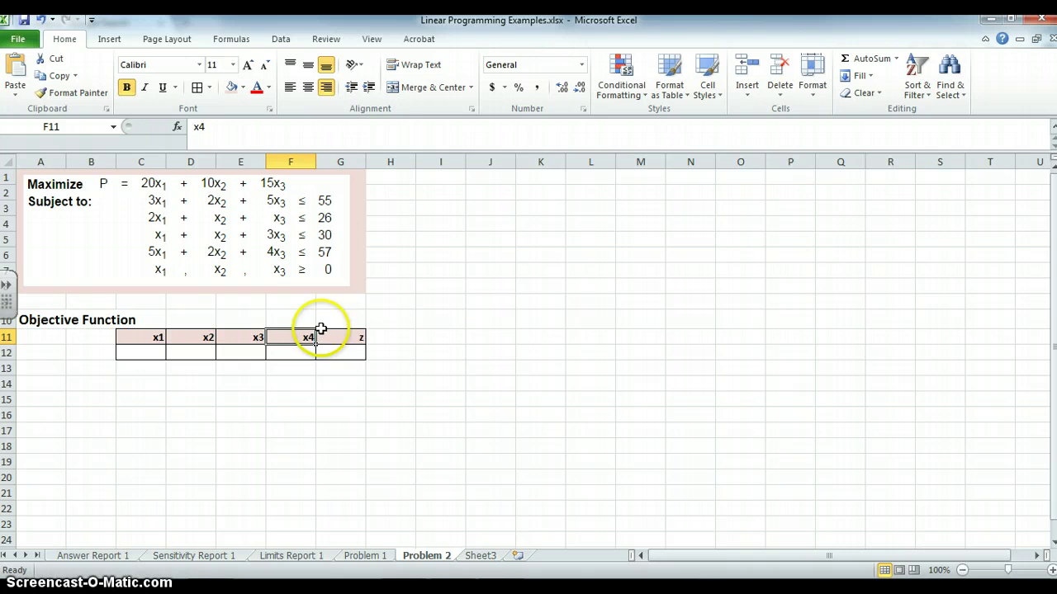
pyautogui.keyDown('shift'); pyautogui.click(328, 348); pyautogui.keyUp('shift')
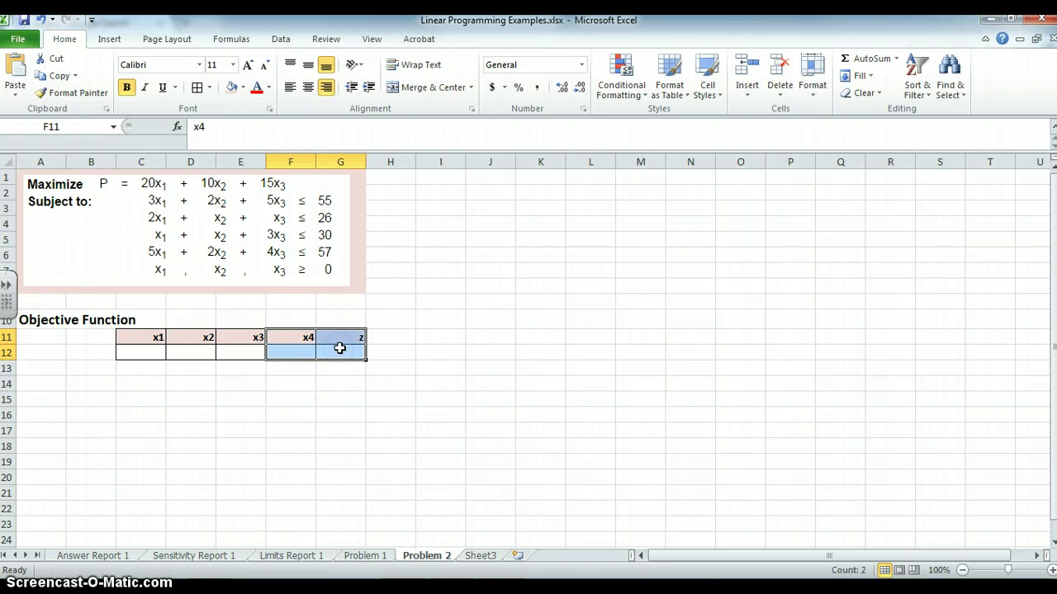
pyautogui.moveTo(340, 338); pyautogui.dragTo(341, 353)
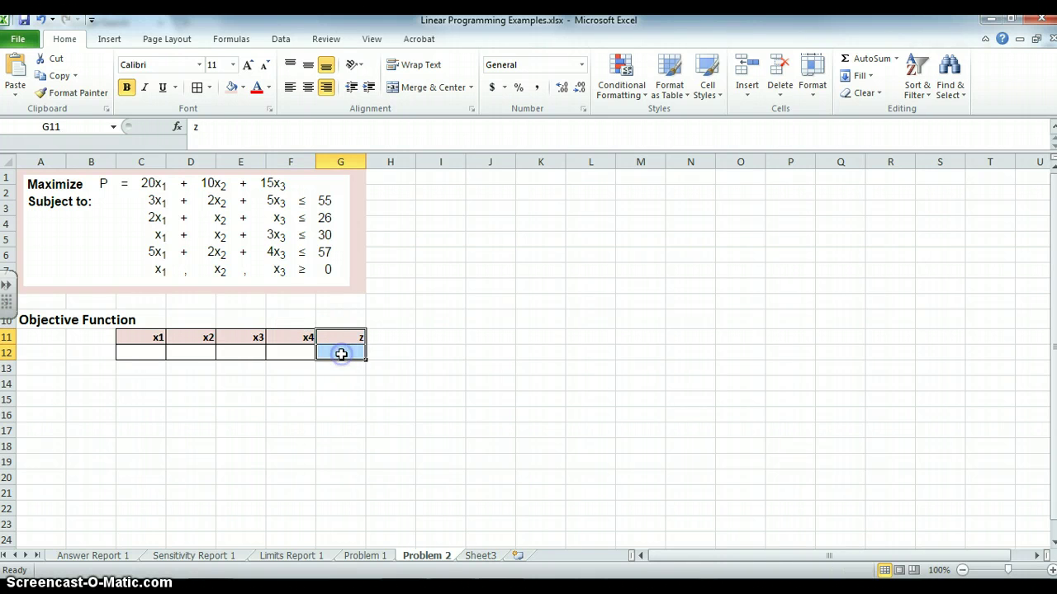
pyautogui.hotkey('ctrl', 'c')
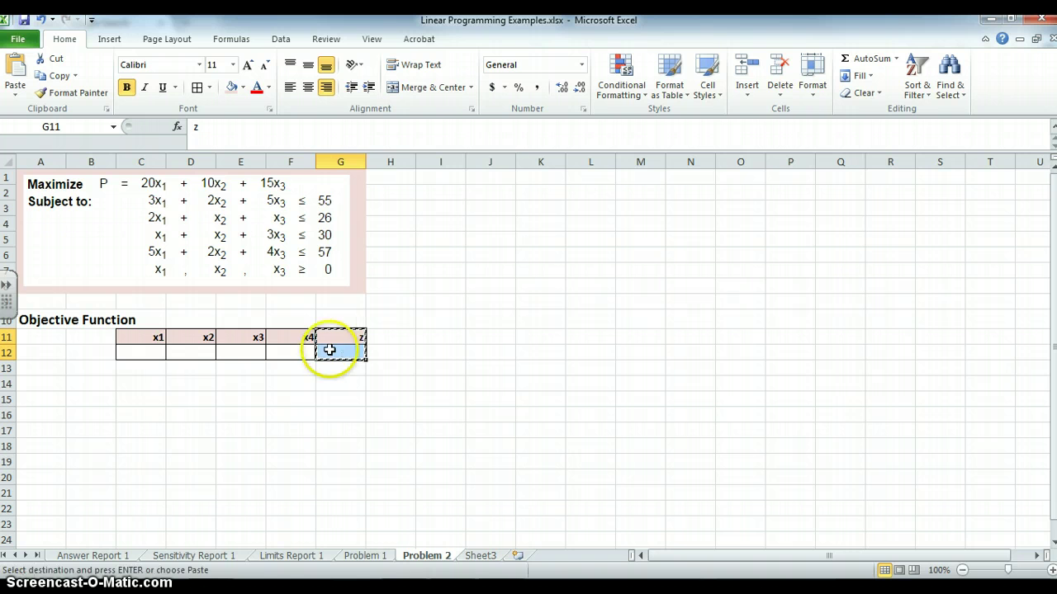
pyautogui.click(298, 337)
pyautogui.press('Return')
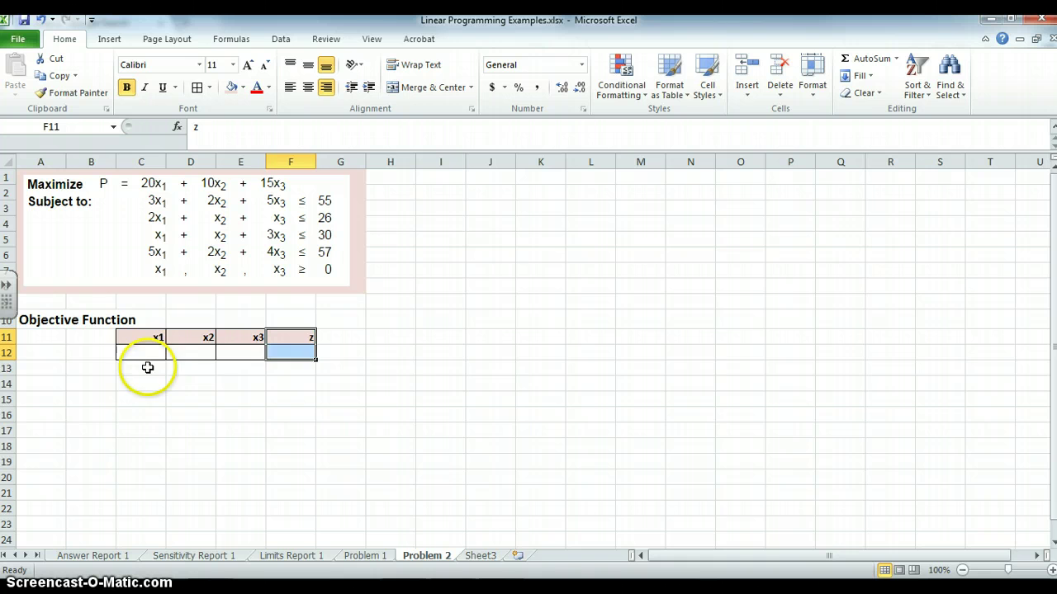
# Enter the objective coefficients 20, 10 and 15 in C13:E13.
pyautogui.moveTo(146, 368); pyautogui.dragTo(238, 368)
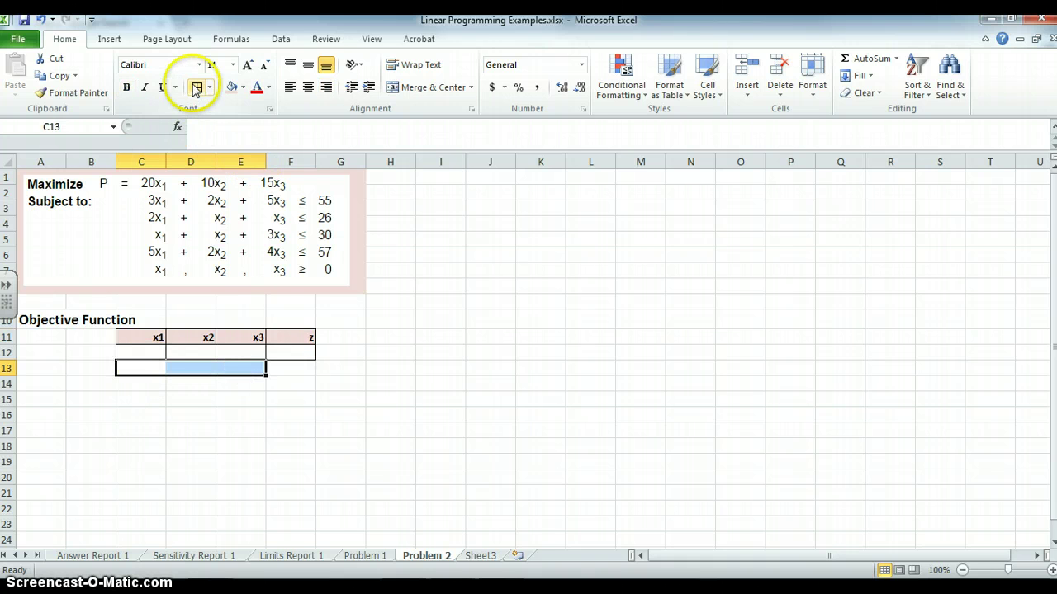
pyautogui.click(146, 368)
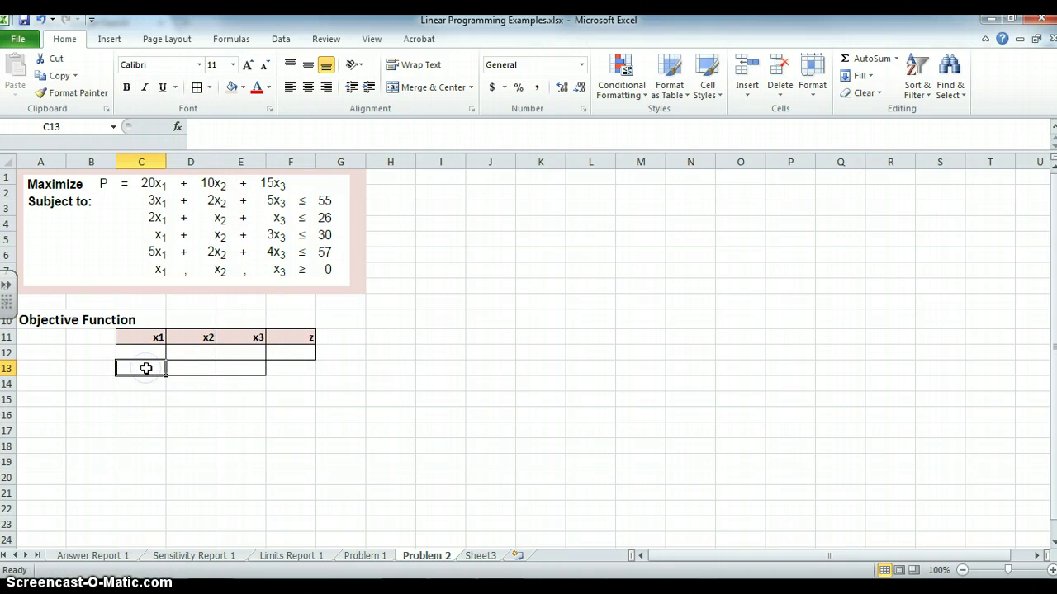
pyautogui.write('20')
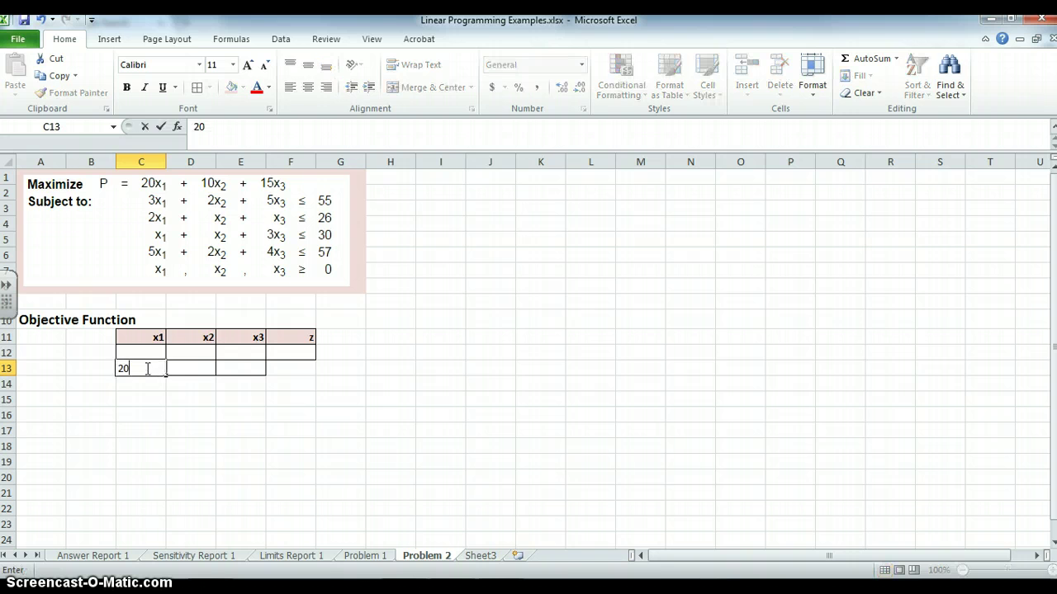
pyautogui.press('Tab')
pyautogui.write('10')
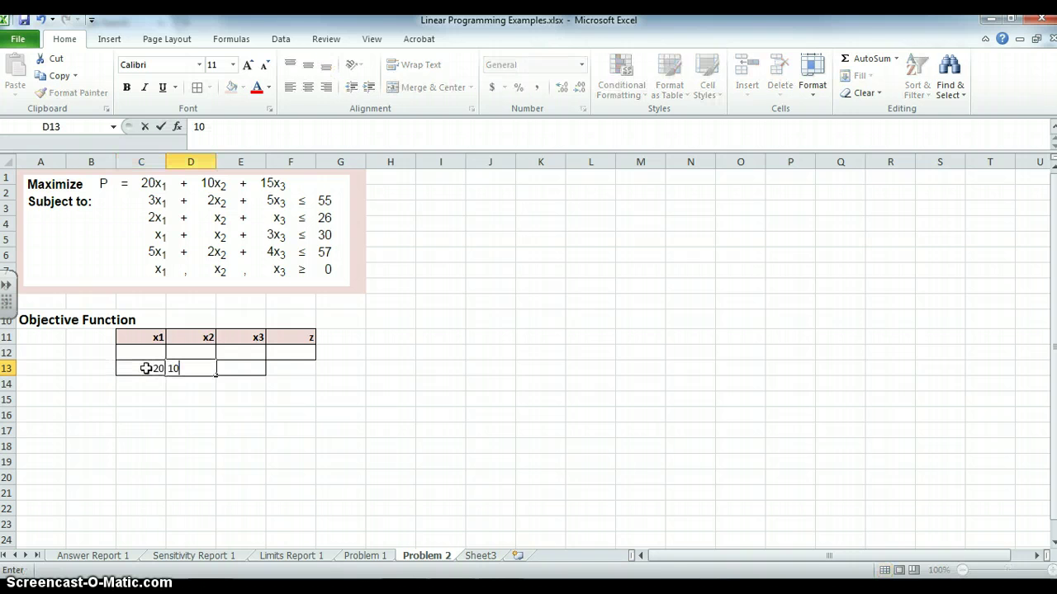
pyautogui.press('Tab')
pyautogui.write('15')
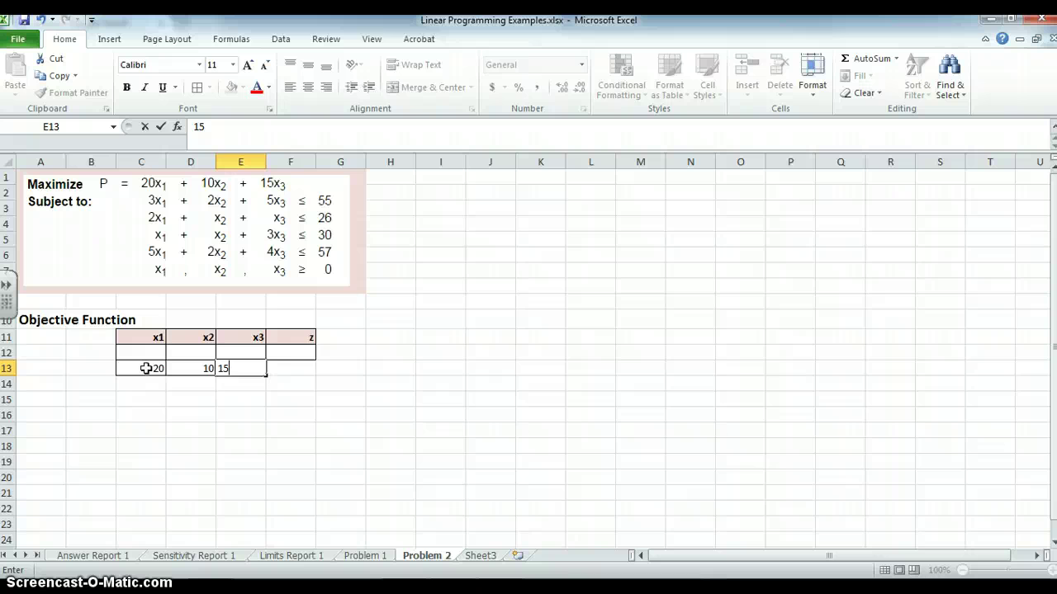
pyautogui.press('Tab')
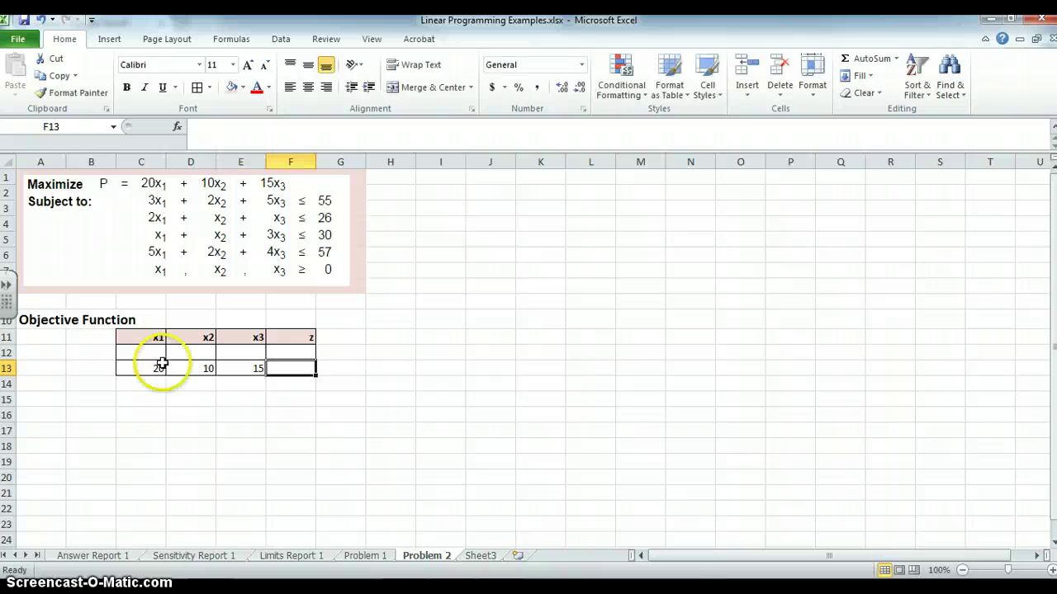
# Shade the variable and z cells C12:F12 yellow.
pyautogui.moveTo(149, 351); pyautogui.dragTo(286, 346)
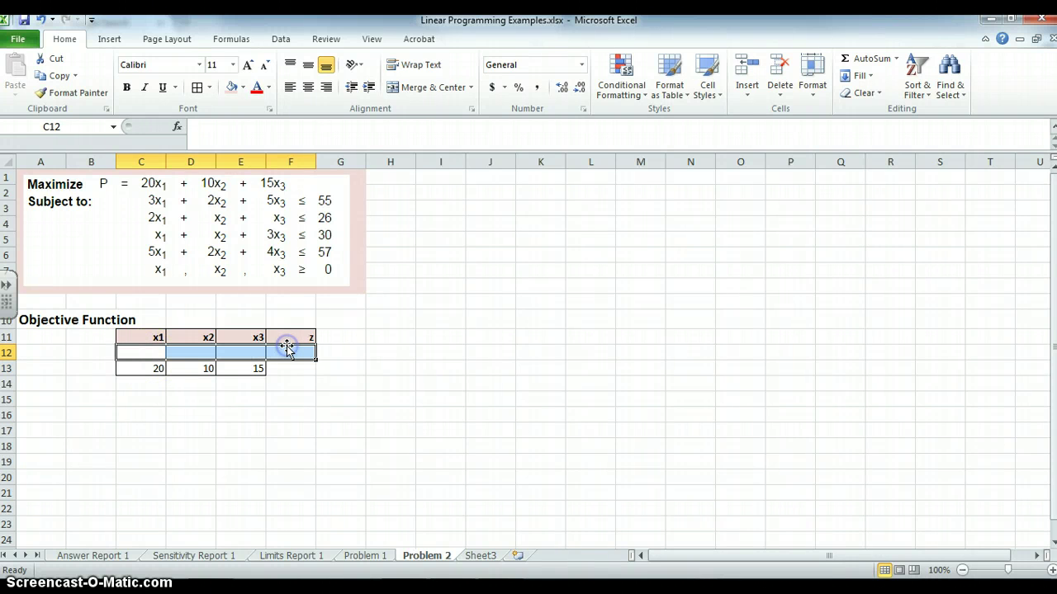
pyautogui.click(242, 88)
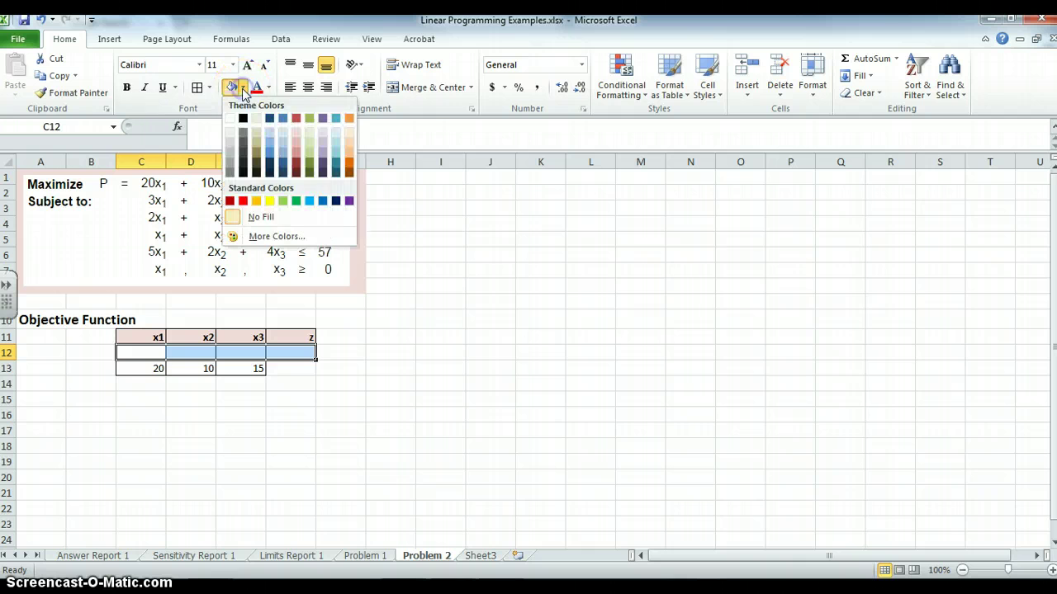
pyautogui.click(269, 200)
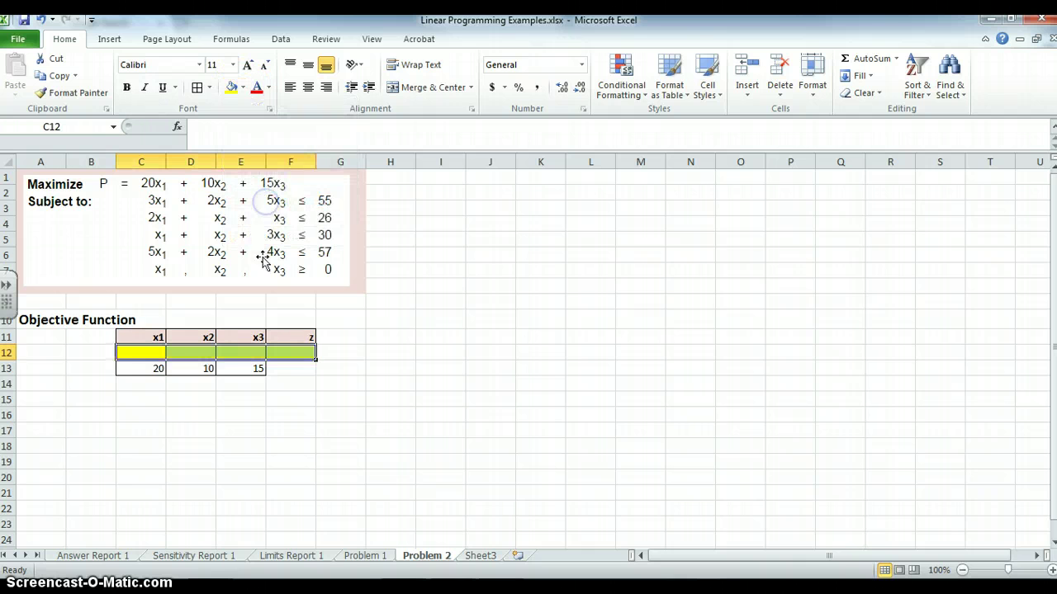
pyautogui.click(297, 353)
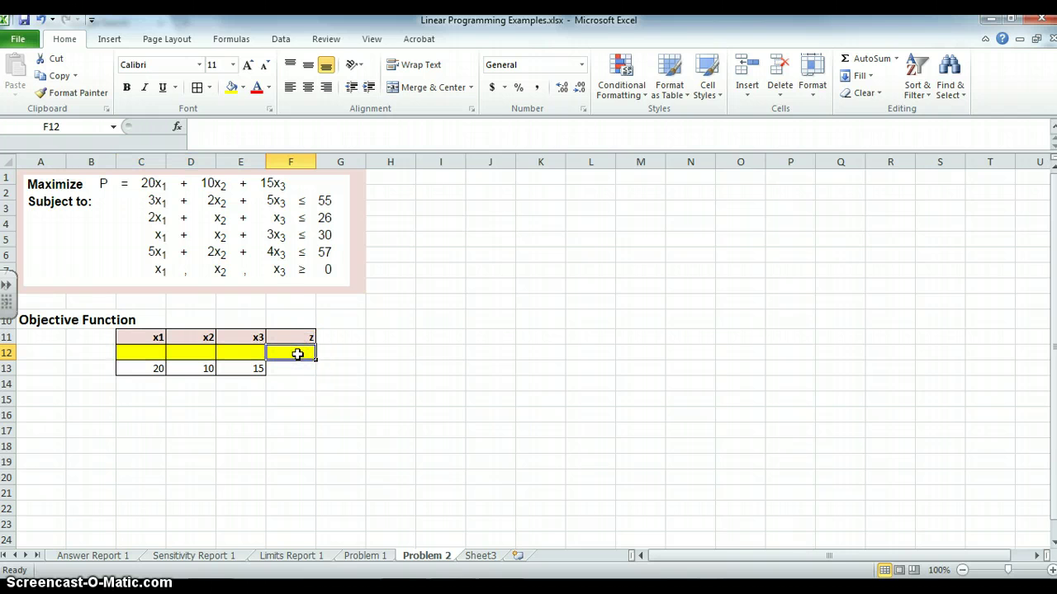
# Enter =SUMPRODUCT(C13:E13,C12:E12) in F12 so z shows 0.
pyautogui.write('=')
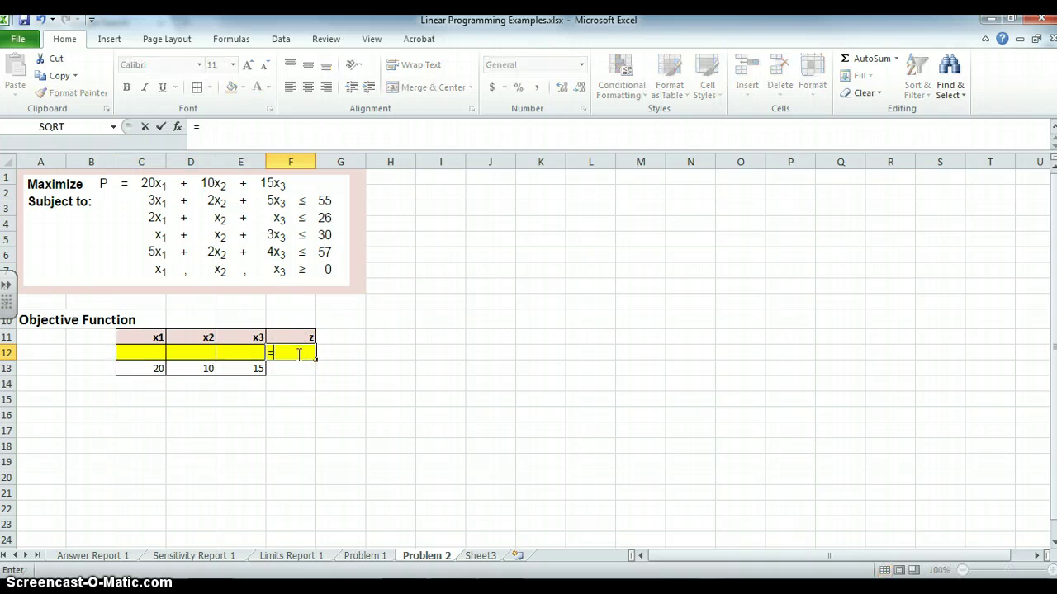
pyautogui.write('z')
pyautogui.press('BackSpace')
pyautogui.click(151, 369)
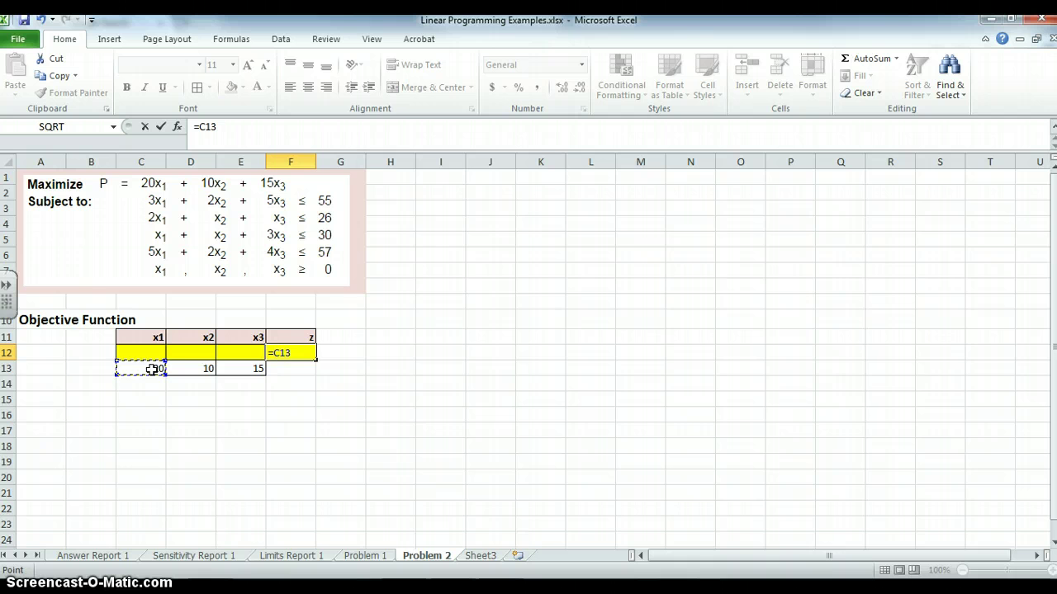
pyautogui.write('*')
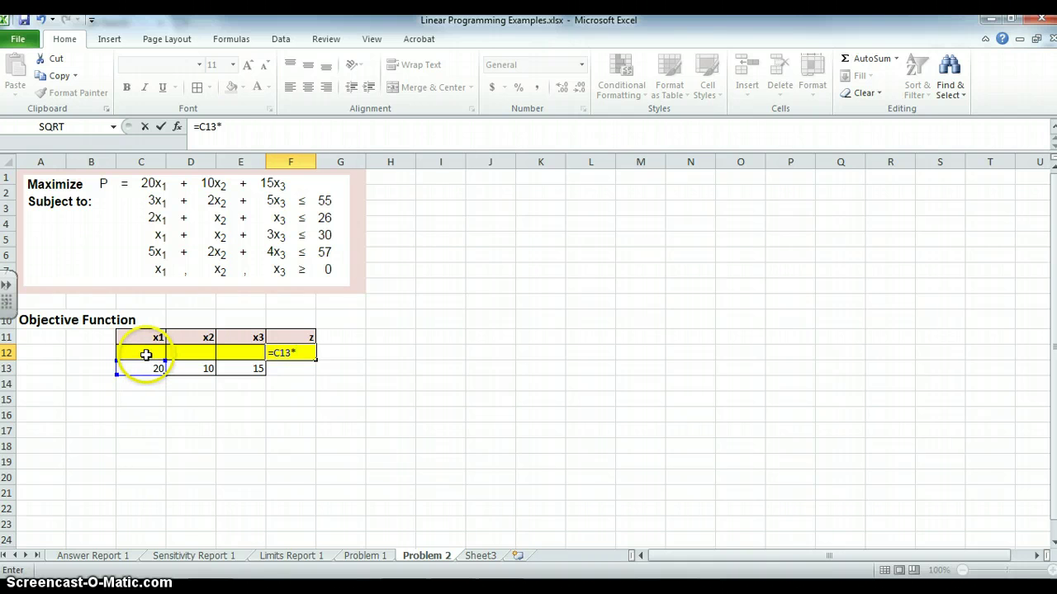
pyautogui.click(145, 354)
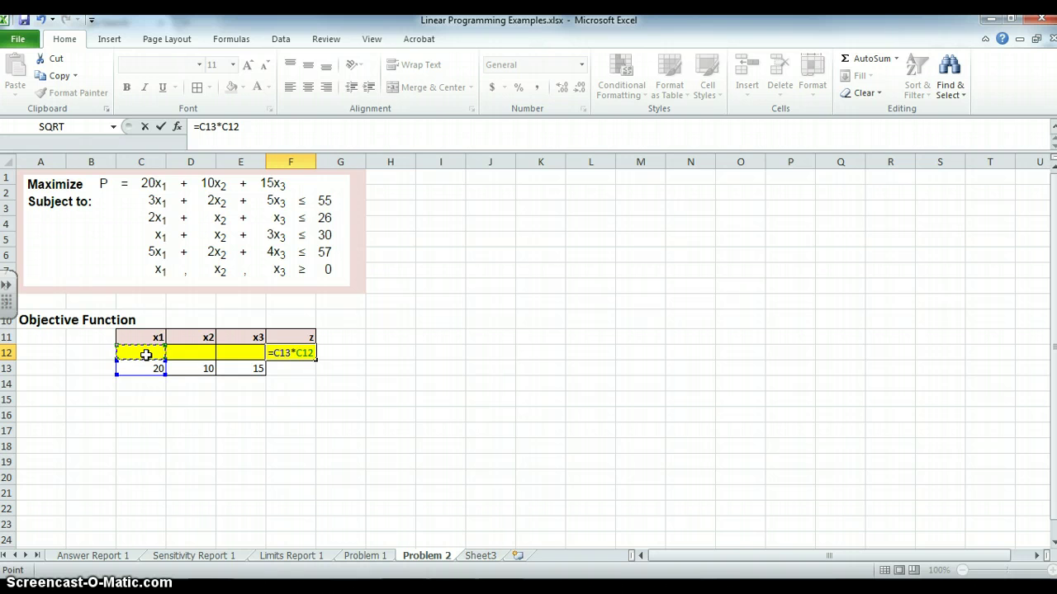
pyautogui.write('+')
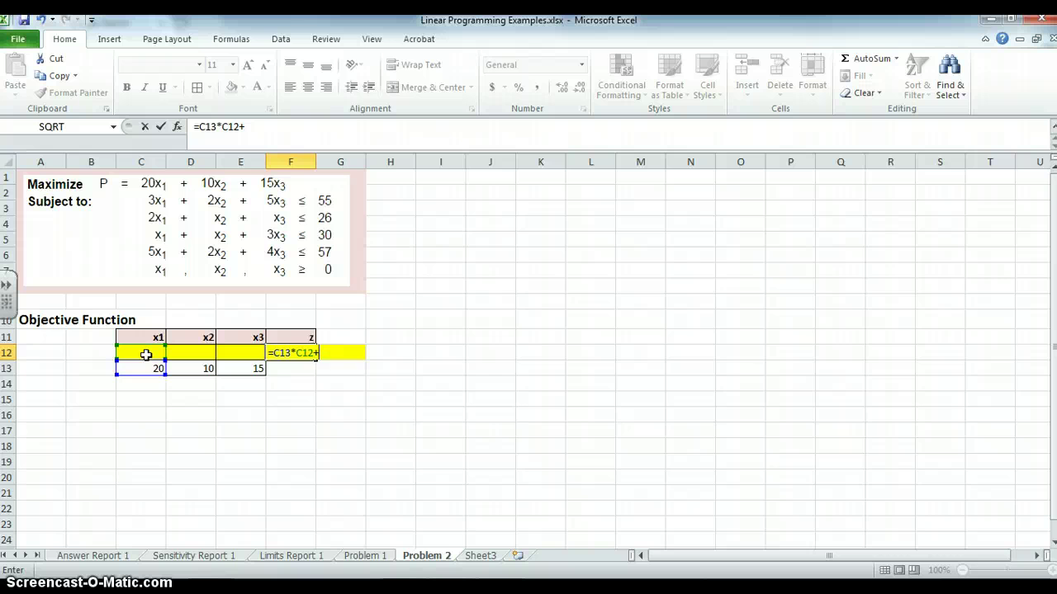
pyautogui.press('BackSpace')
pyautogui.press('BackSpace')
pyautogui.press('BackSpace')
pyautogui.press('BackSpace')
pyautogui.press('BackSpace')
pyautogui.press('BackSpace')
pyautogui.press('BackSpace')
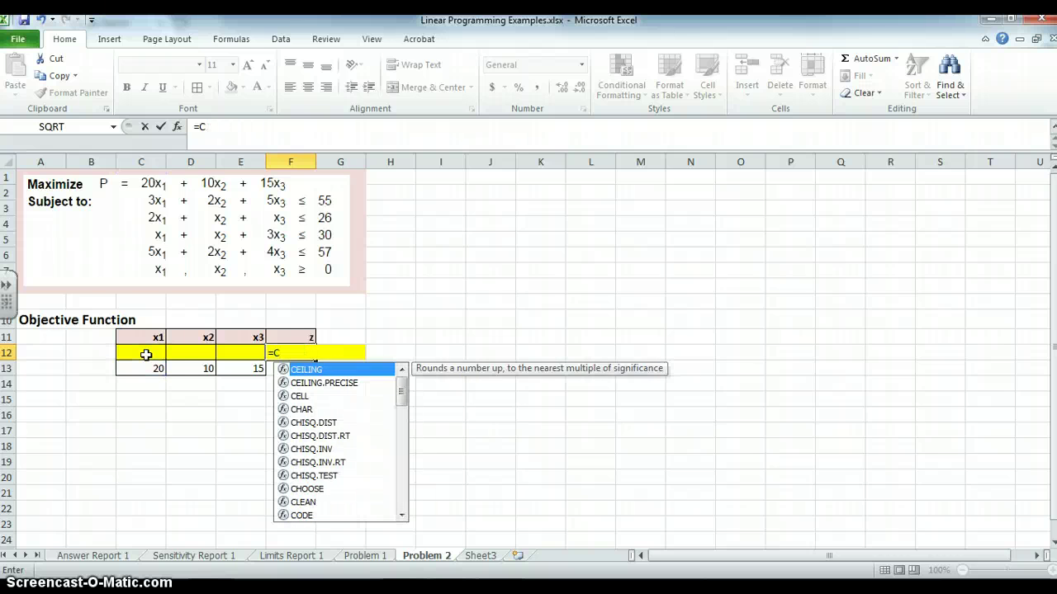
pyautogui.press('BackSpace')
pyautogui.write('sumpr')
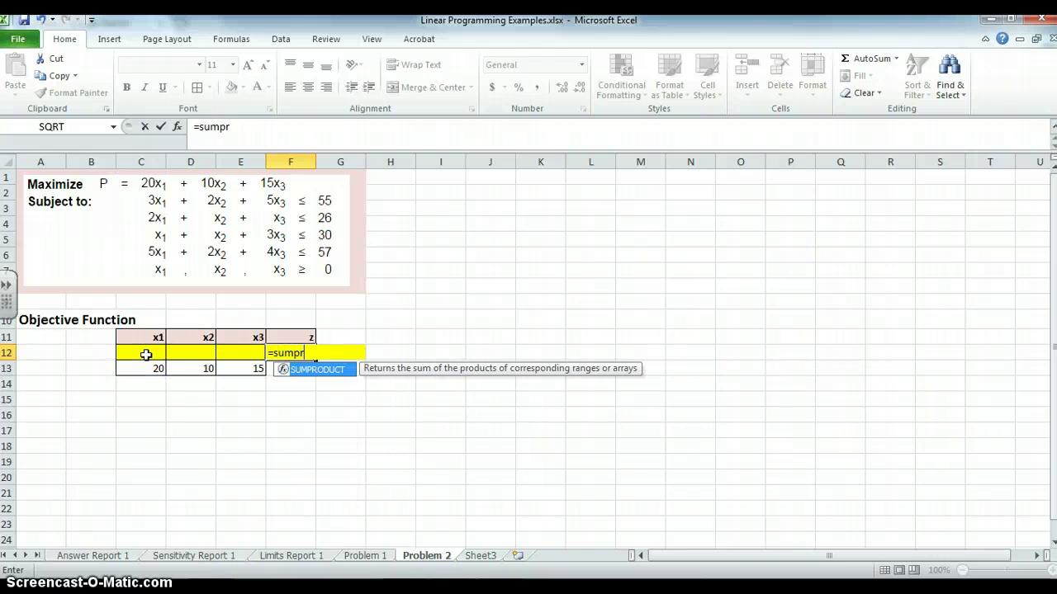
pyautogui.write('oduct(')
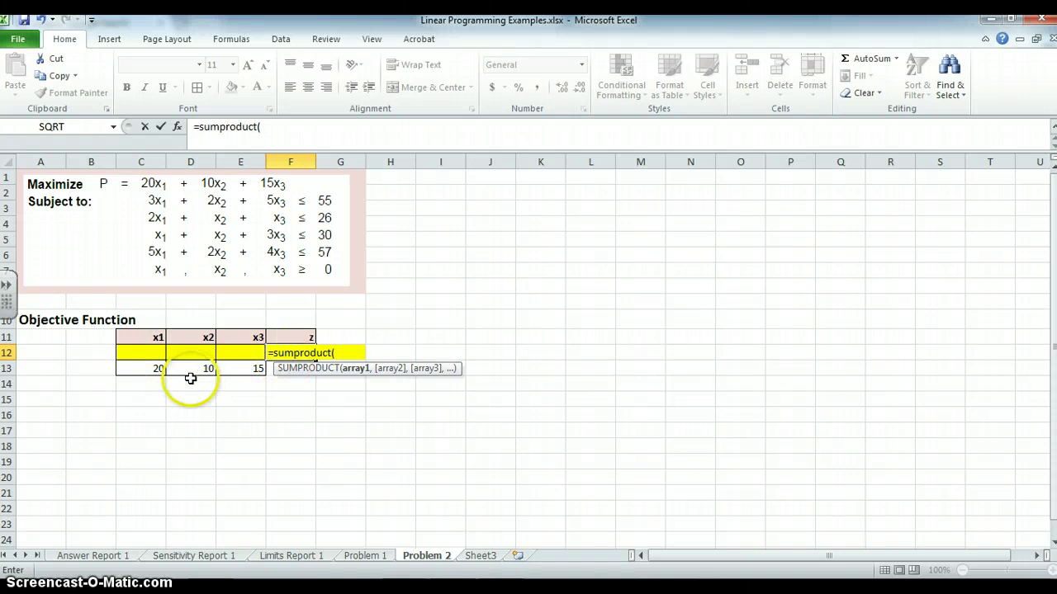
pyautogui.moveTo(142, 368); pyautogui.dragTo(239, 368)
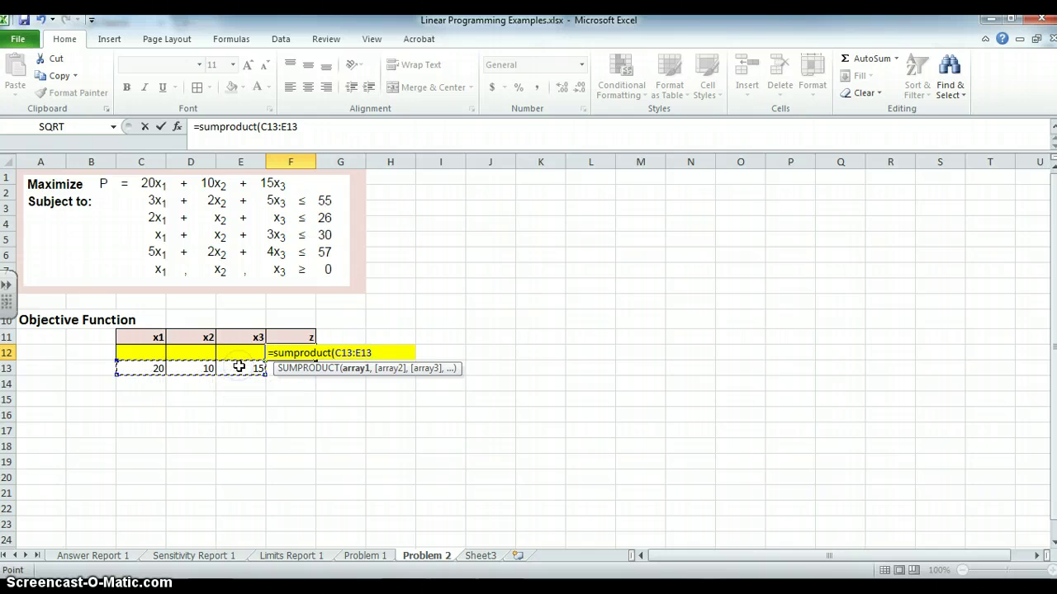
pyautogui.write(',')
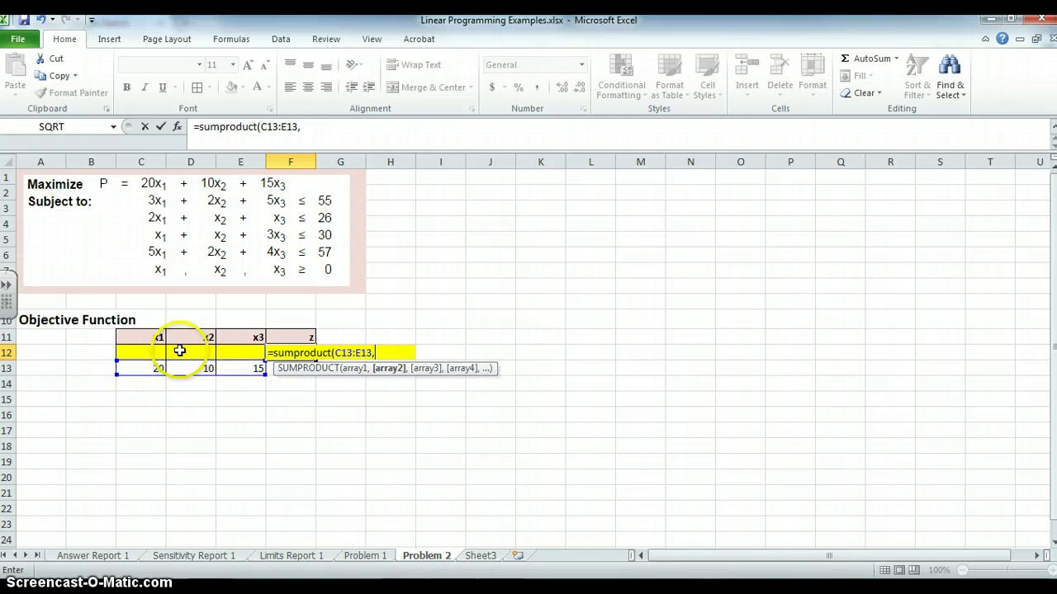
pyautogui.moveTo(156, 347); pyautogui.dragTo(236, 350)
pyautogui.write(')')
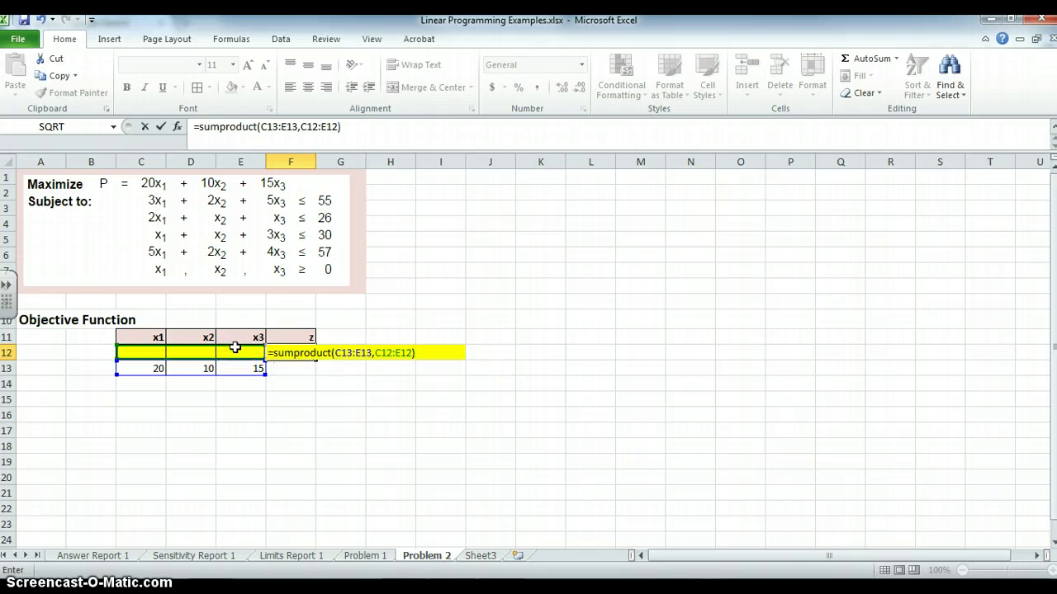
pyautogui.press('Return')
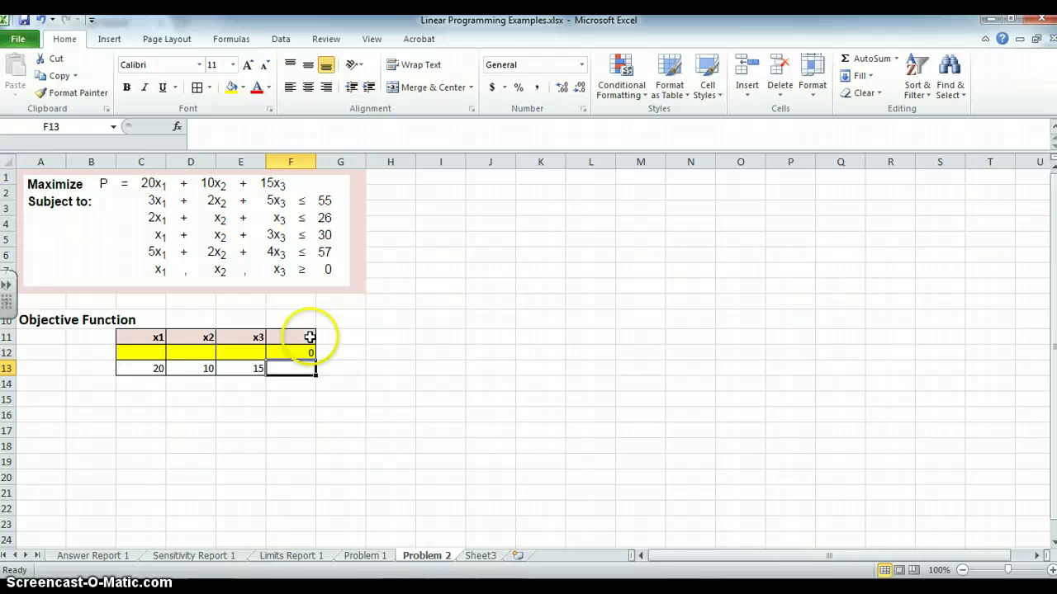
pyautogui.click(157, 355)
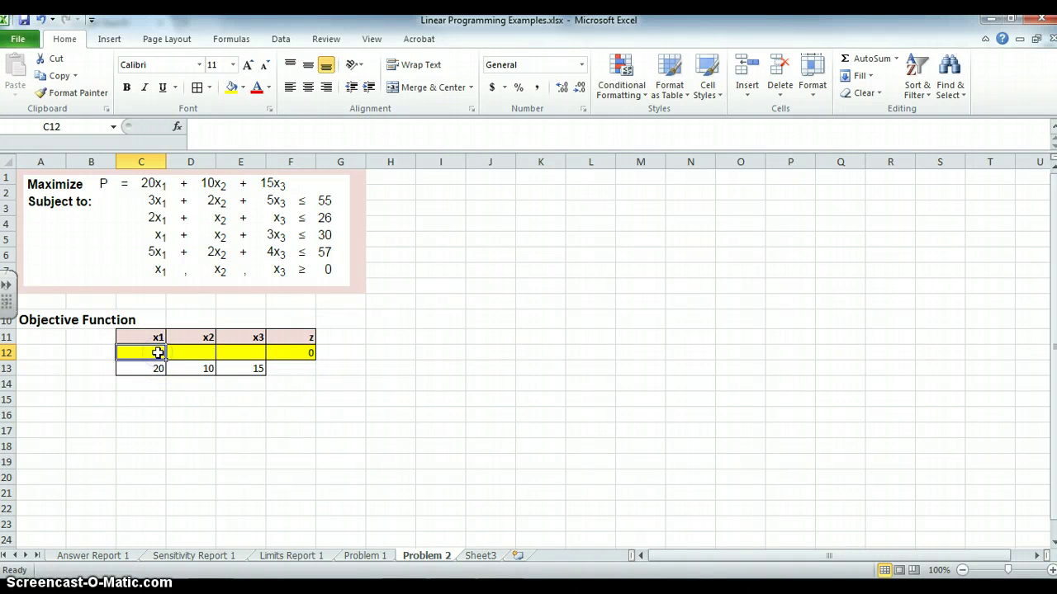
pyautogui.write('1')
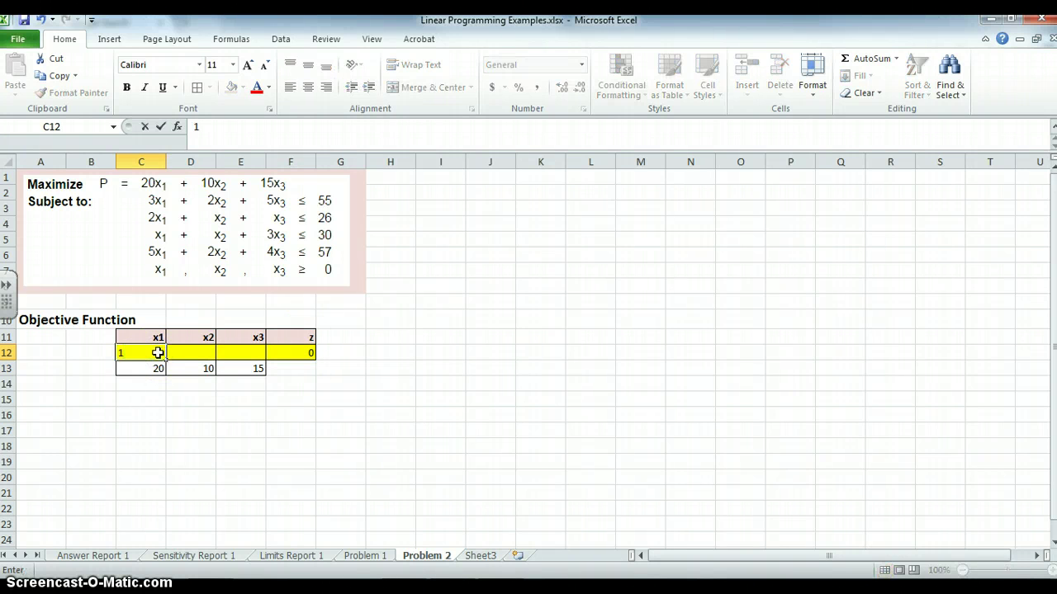
pyautogui.press('Tab')
pyautogui.write('1')
pyautogui.press('Tab')
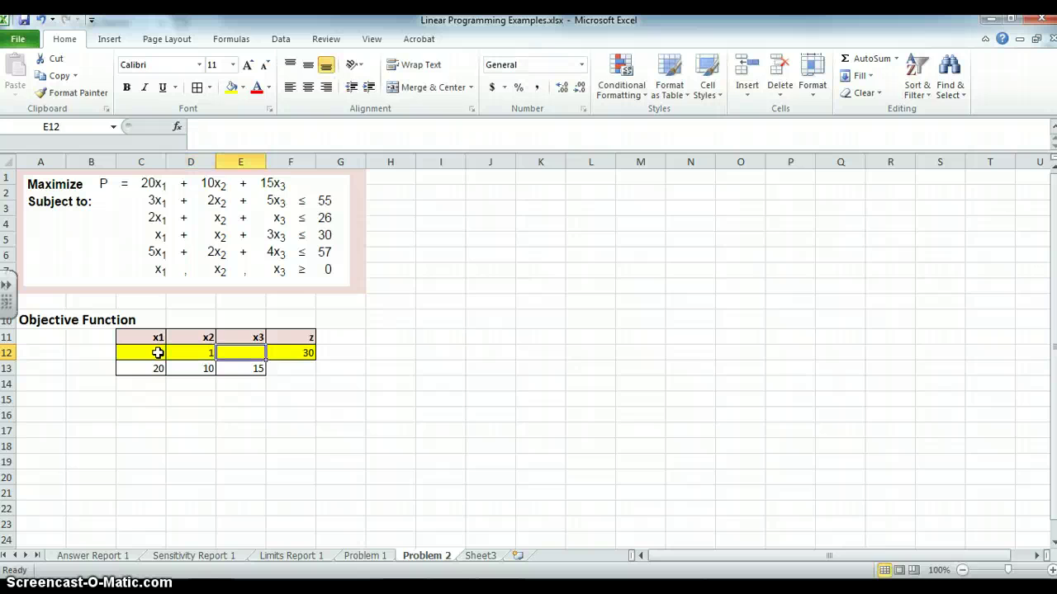
pyautogui.write('1')
pyautogui.press('Tab')
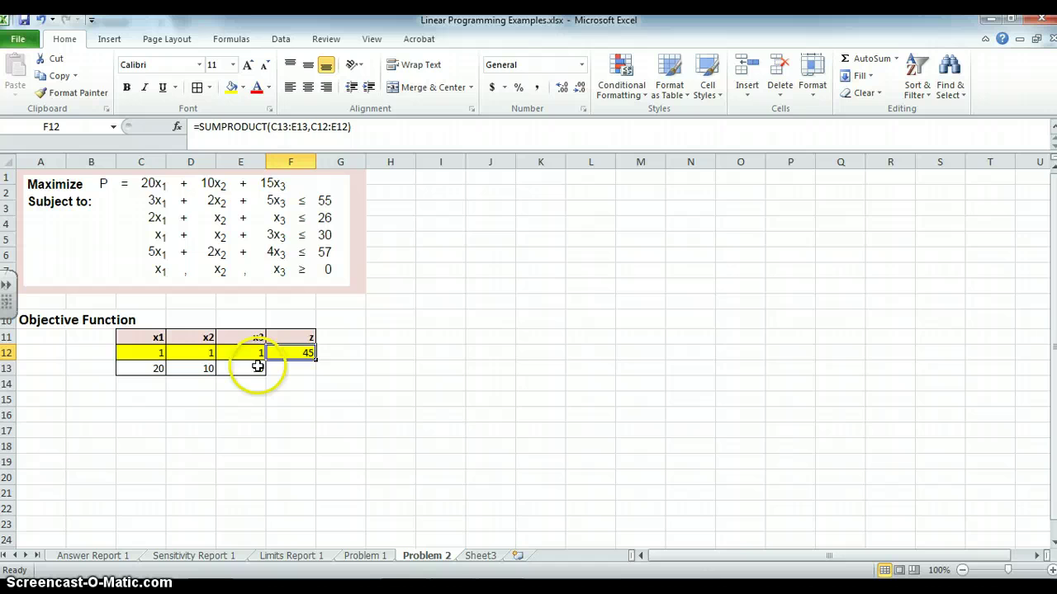
pyautogui.moveTo(156, 353); pyautogui.dragTo(235, 354)
pyautogui.press('Delete')
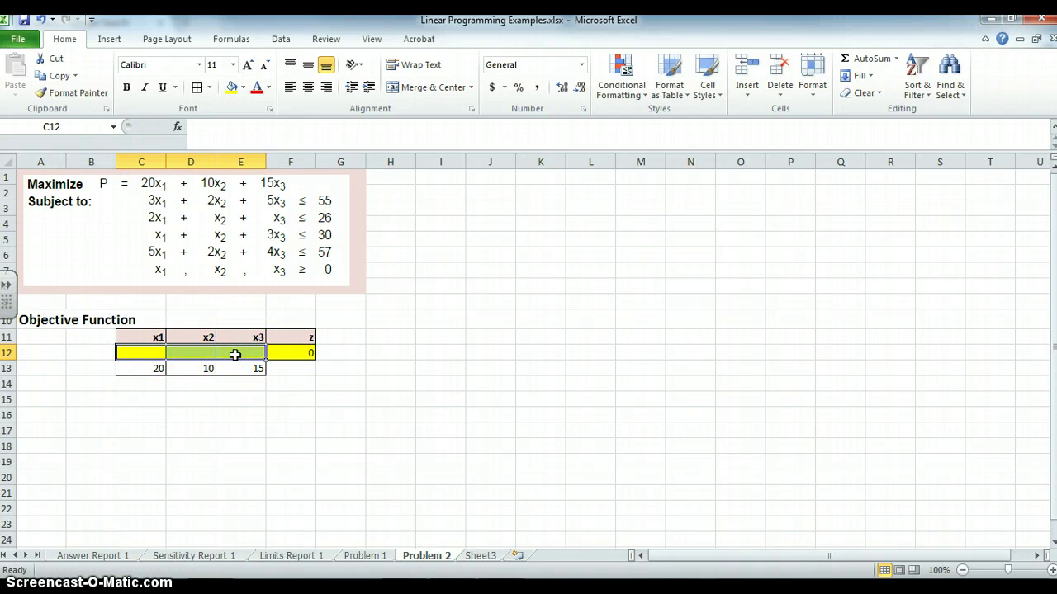
pyautogui.click(34, 398)
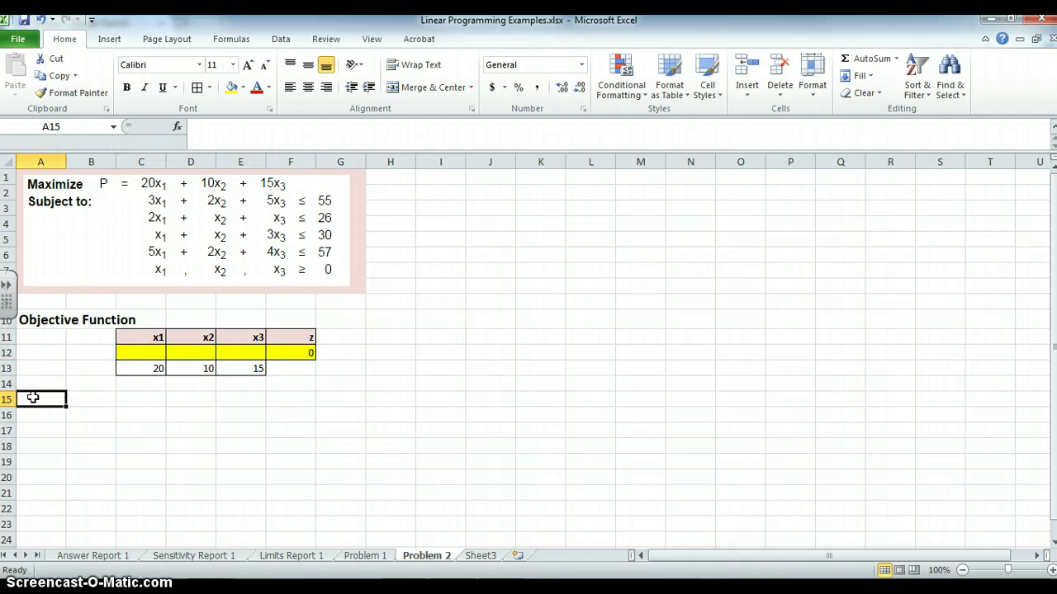
# Type the Constraints heading in A15 and make it bold at size 14.
pyautogui.write('Constraints')
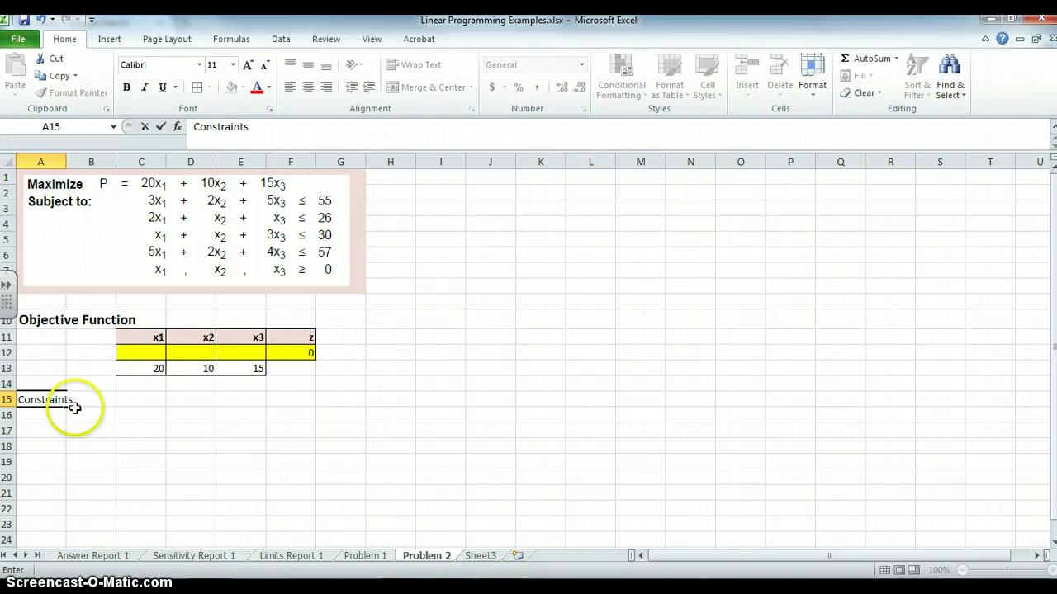
pyautogui.click(44, 427)
pyautogui.click(44, 399)
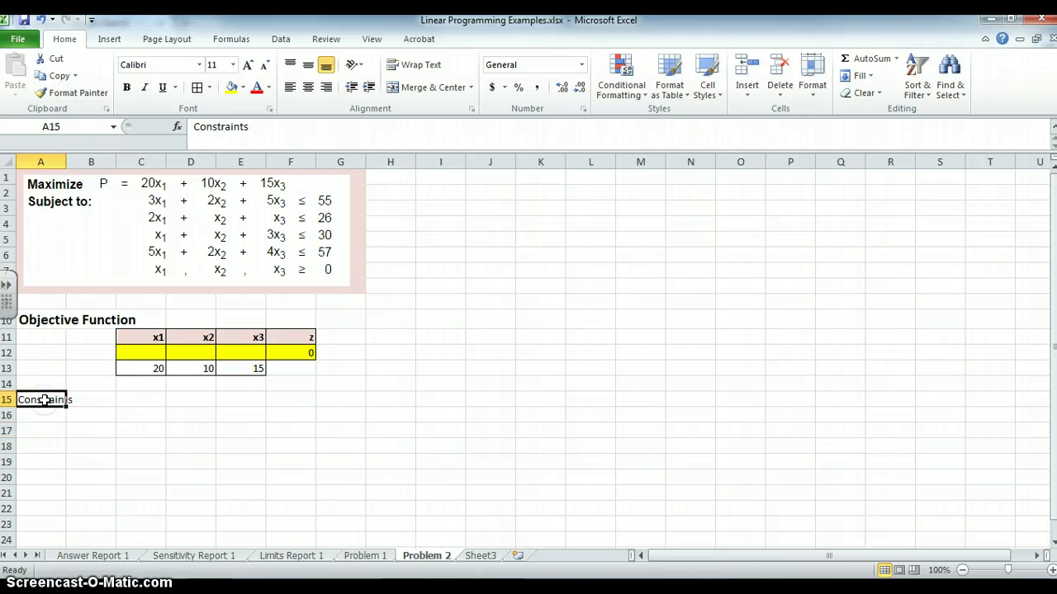
pyautogui.hotkey('ctrl', 'b')
pyautogui.click(250, 66)
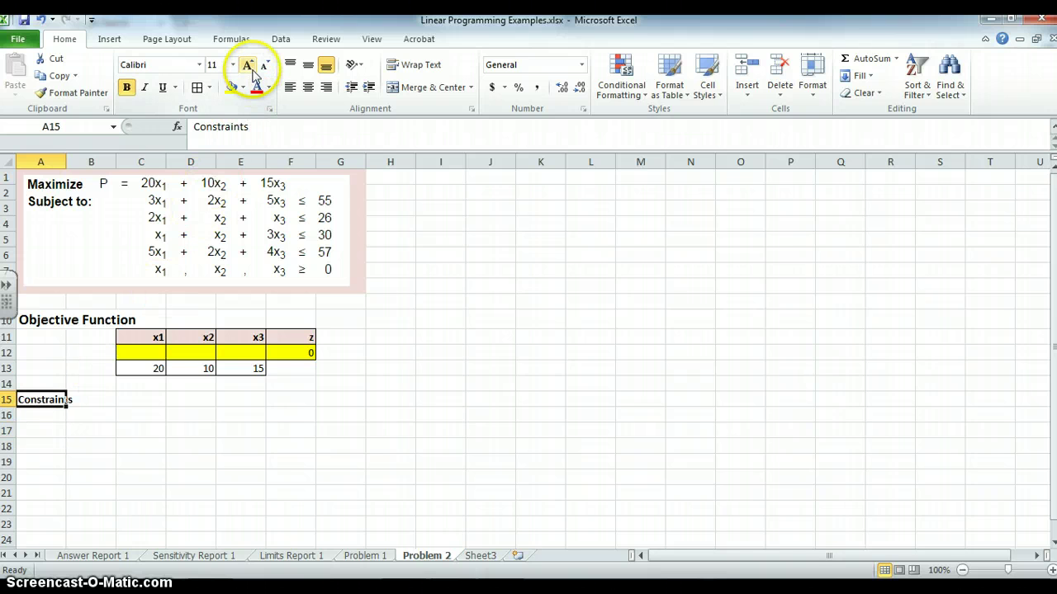
pyautogui.click(250, 66)
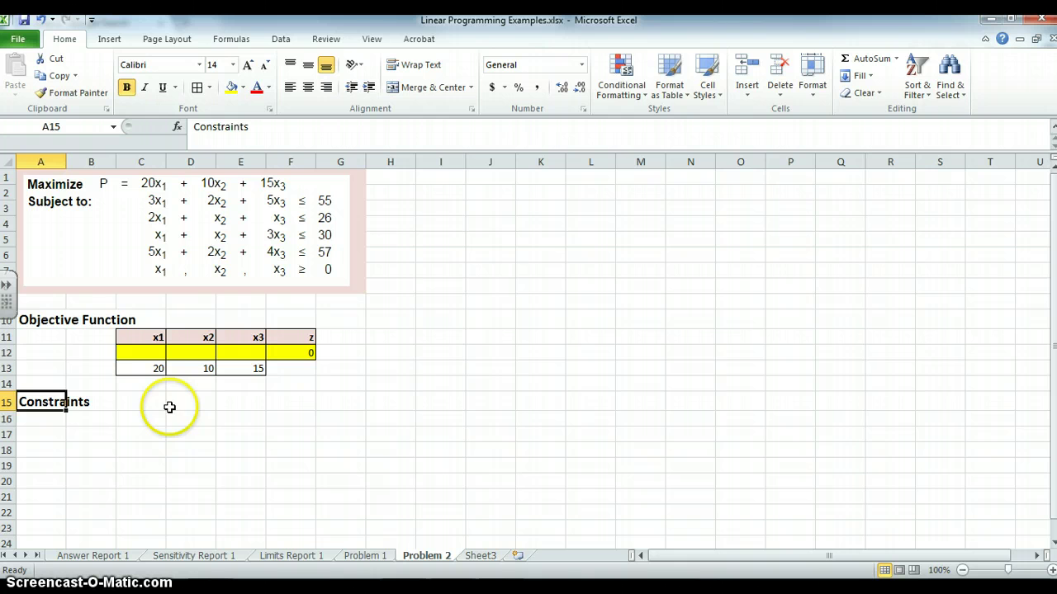
# Copy the x1, x2, x3, z header row into row 16 under Constraints.
pyautogui.click(156, 340)
pyautogui.moveTo(155, 339); pyautogui.dragTo(282, 340)
pyautogui.hotkey('ctrl', 'c')
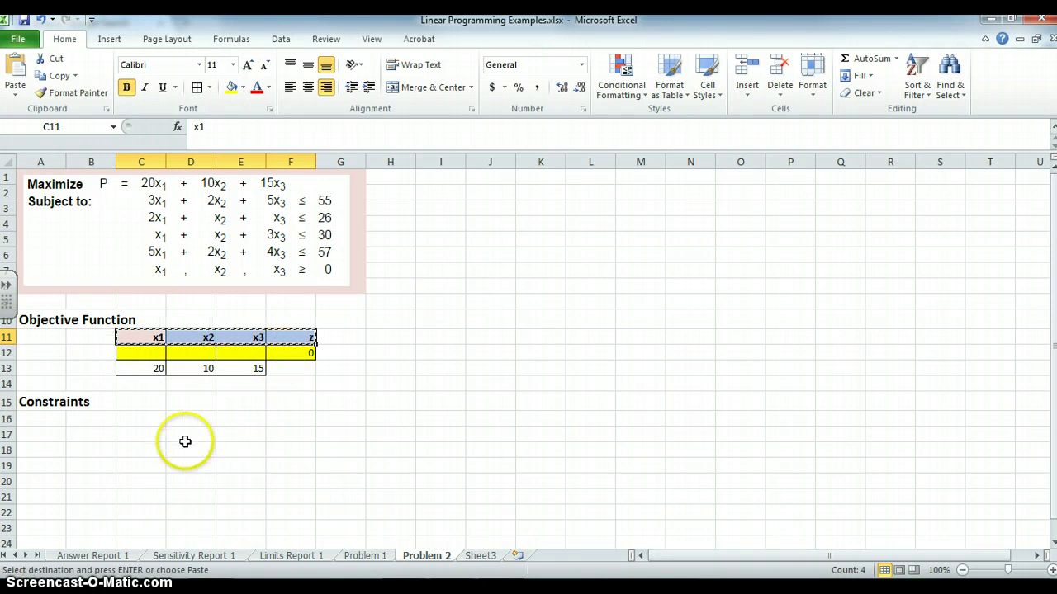
pyautogui.click(137, 417)
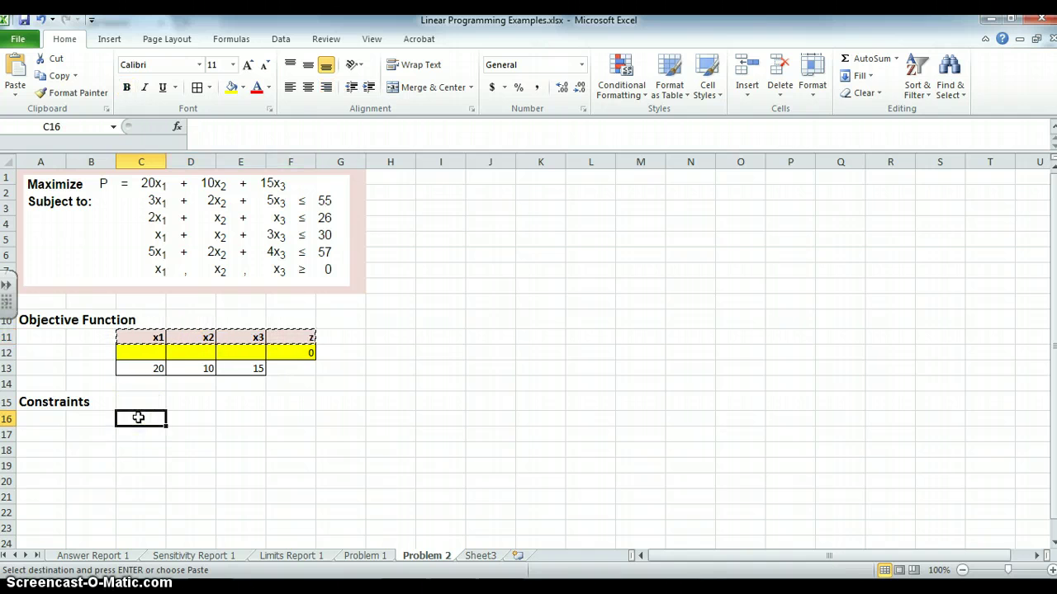
pyautogui.hotkey('ctrl', 'v')
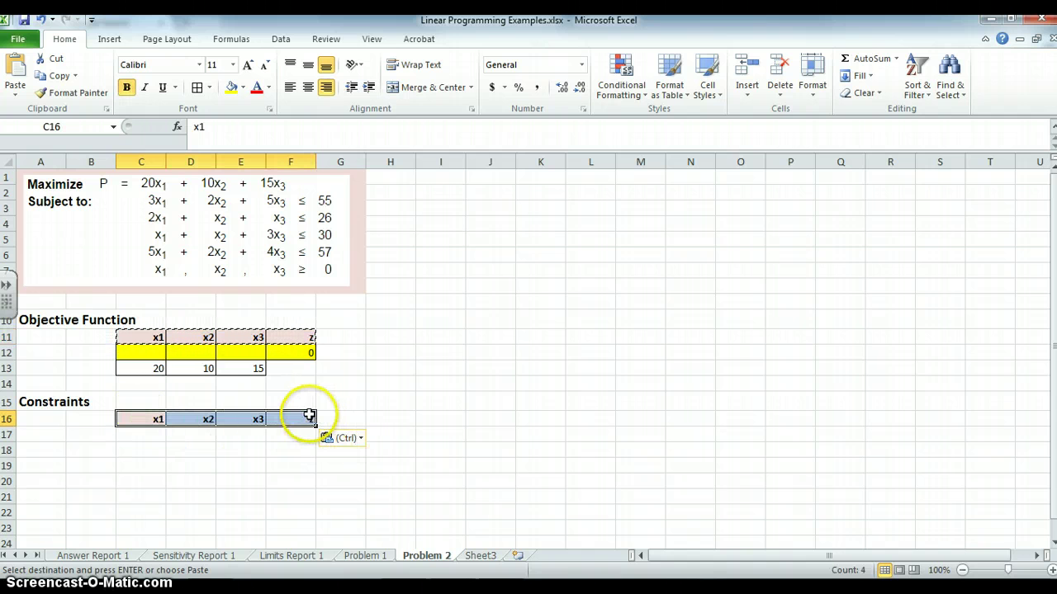
# Replace the copied z header with LHS and add Inequality and RHS headers in G16:H16.
pyautogui.click(308, 417)
pyautogui.write('LHS')
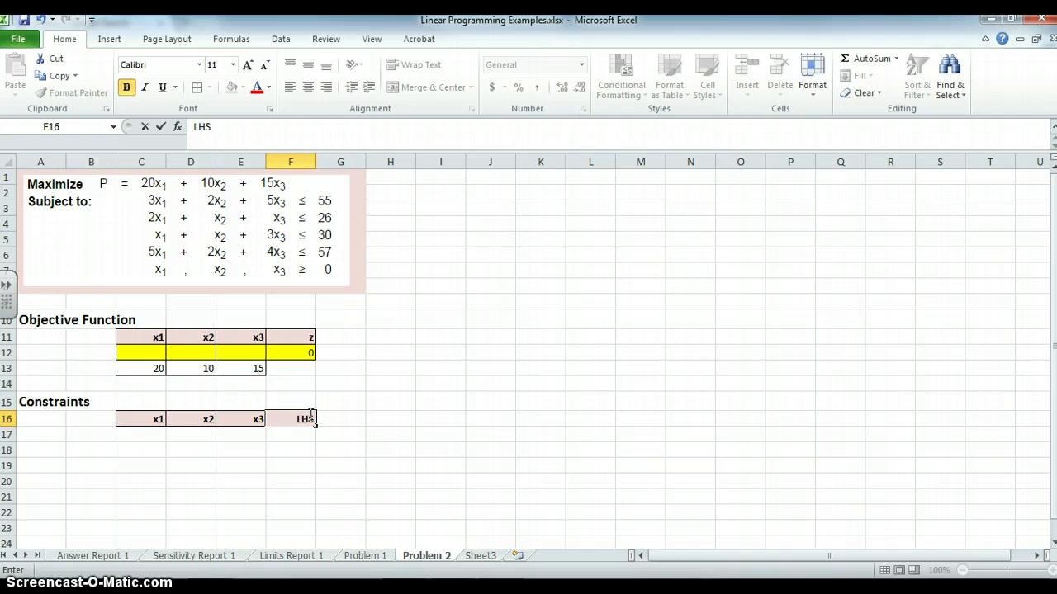
pyautogui.press('Tab')
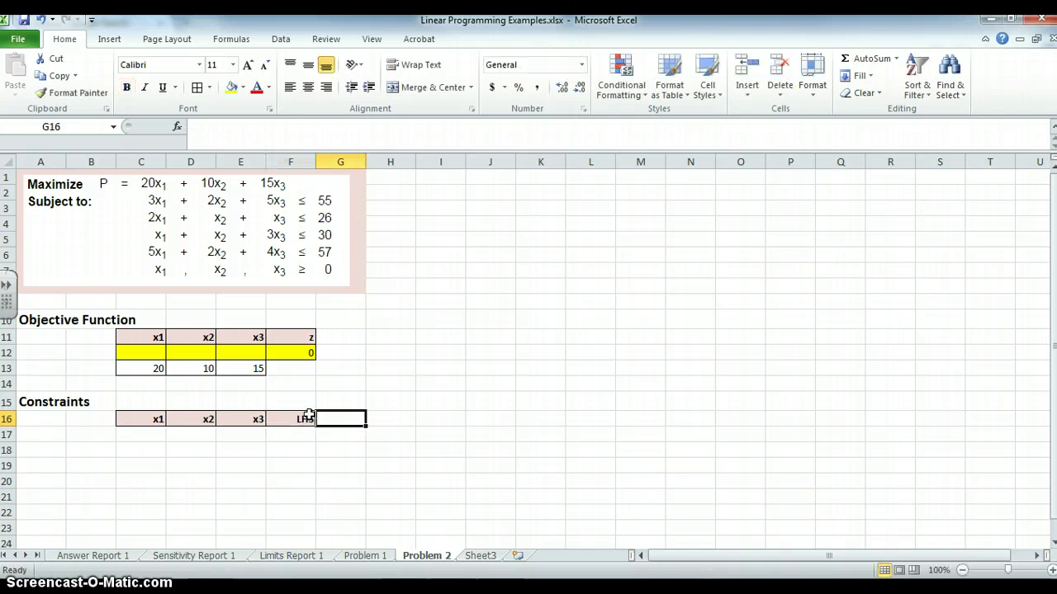
pyautogui.write('Inequality')
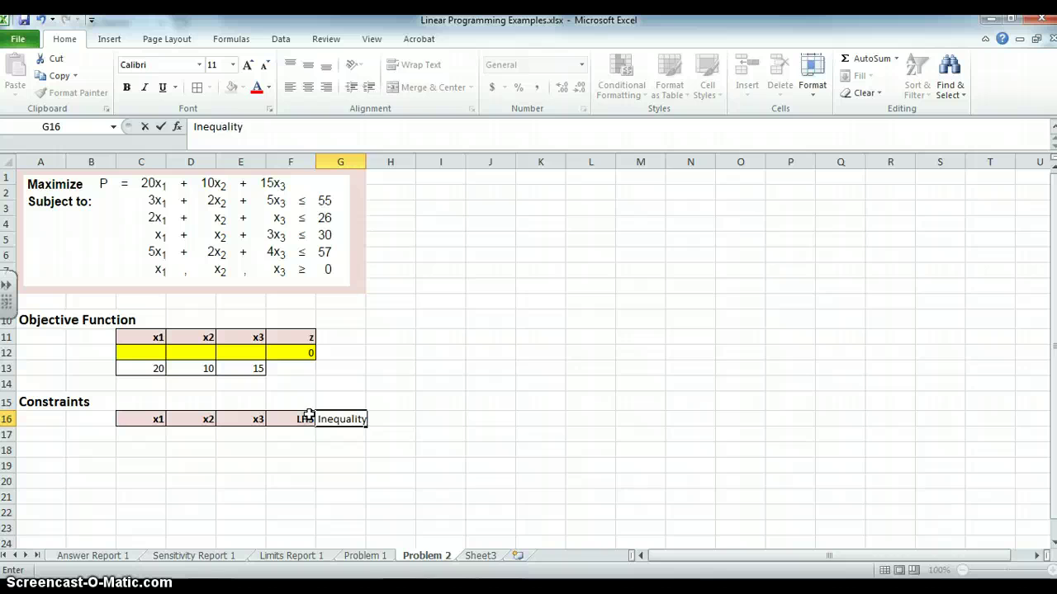
pyautogui.press('Tab')
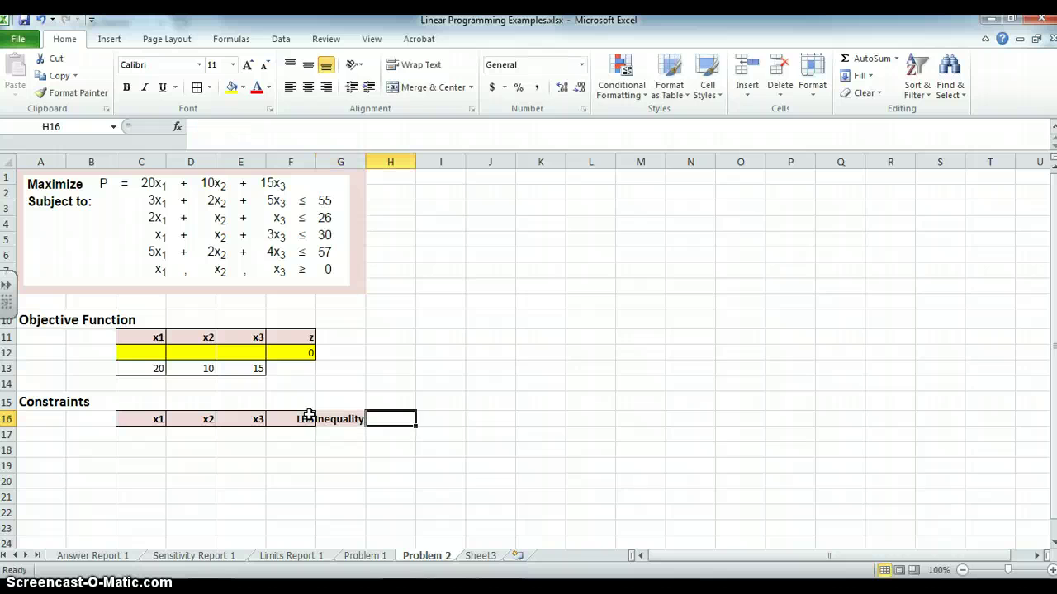
pyautogui.write('RHS')
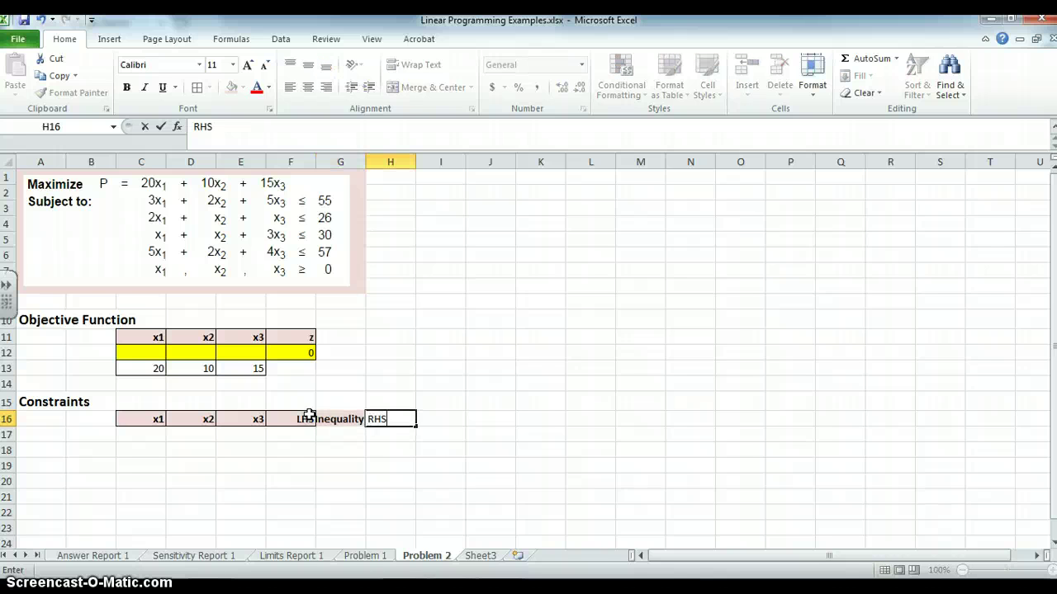
pyautogui.press('Return')
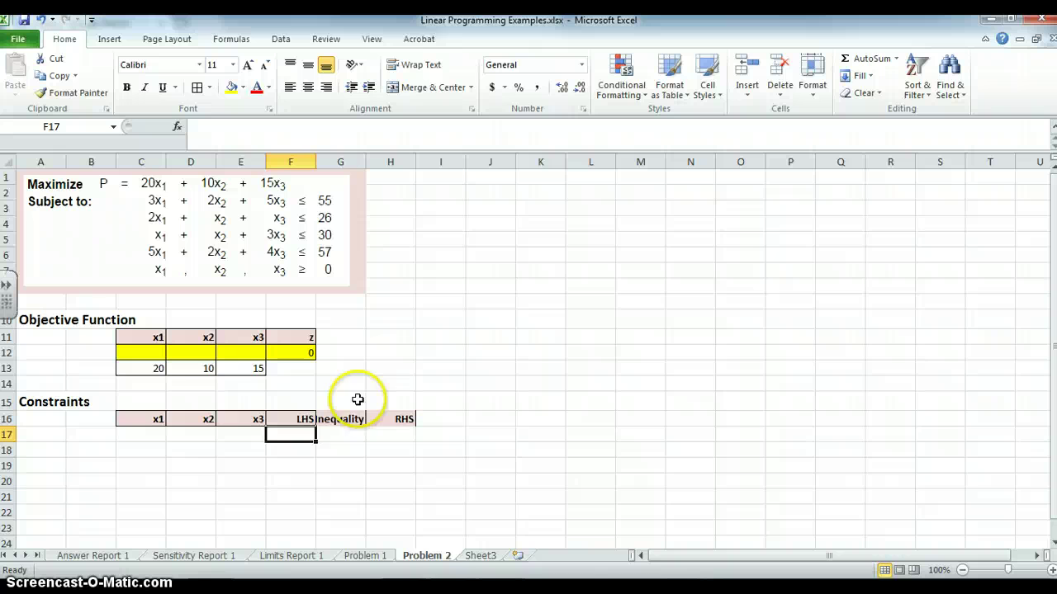
# Apply all borders to the constraints table range C16:H21.
pyautogui.moveTo(146, 419); pyautogui.dragTo(389, 418)
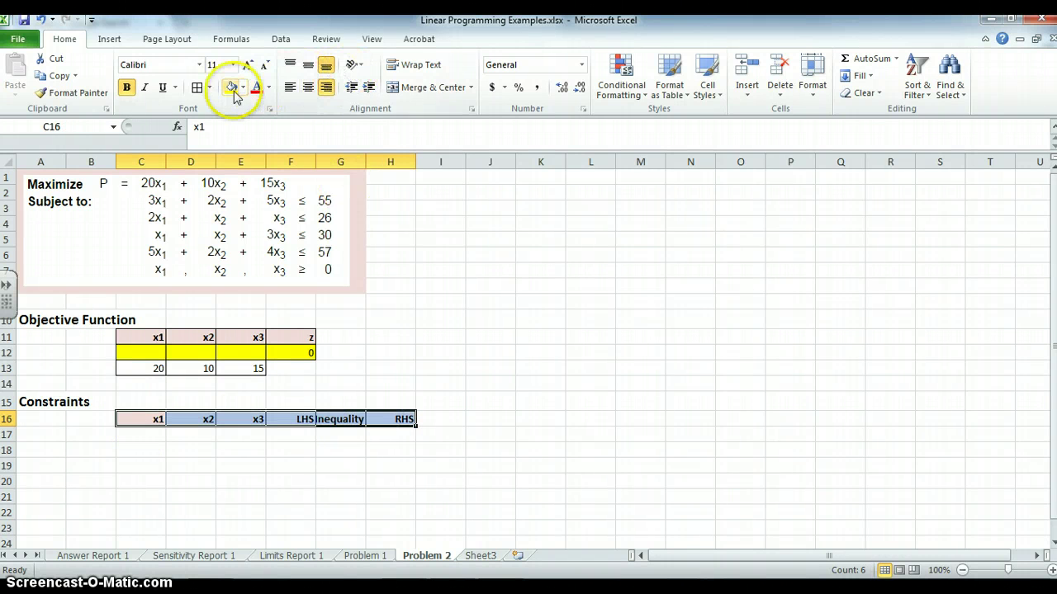
pyautogui.click(143, 418)
pyautogui.moveTo(143, 418); pyautogui.dragTo(384, 475)
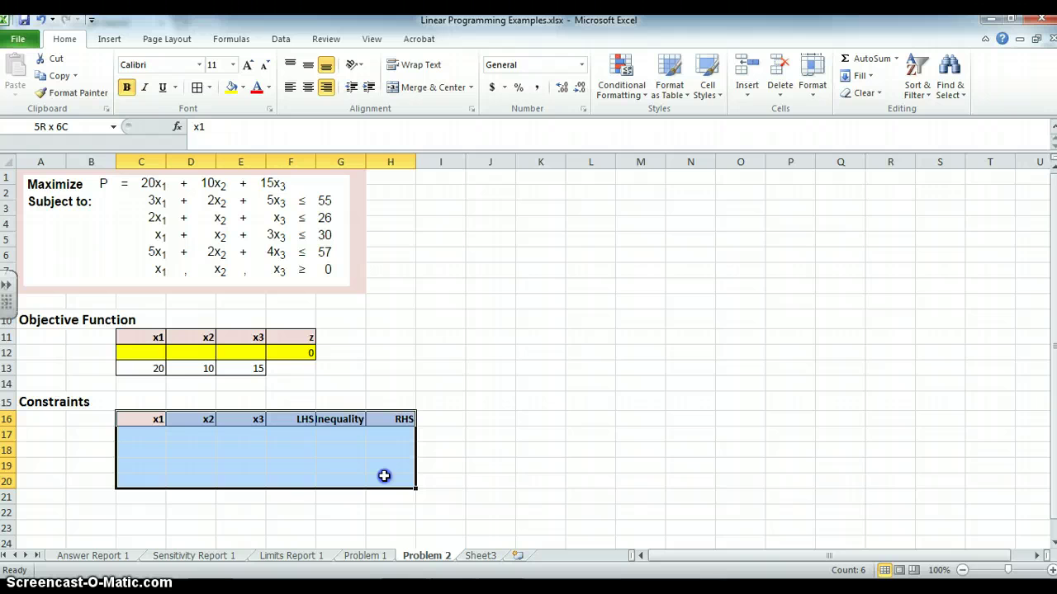
pyautogui.moveTo(386, 488); pyautogui.dragTo(388, 491)
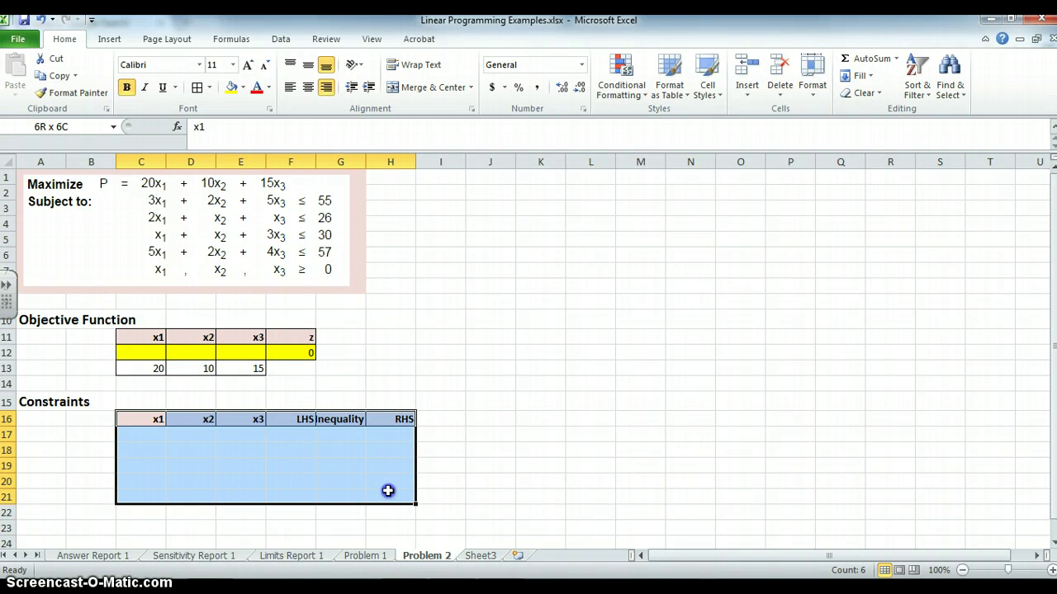
pyautogui.click(197, 87)
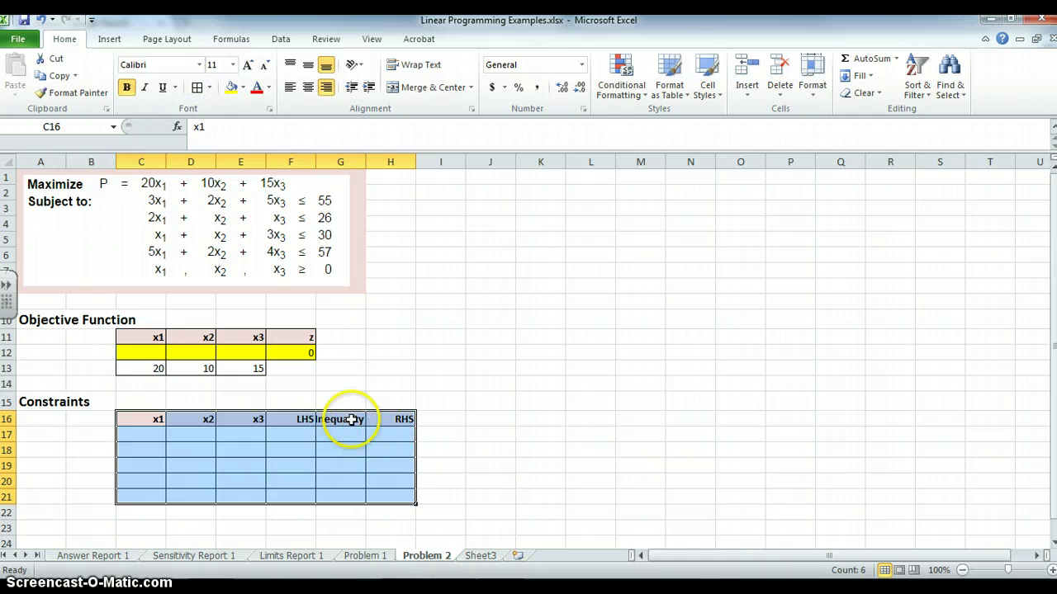
# Autofit the Inequality column and fill <= down G17:G21.
pyautogui.doubleClick(366, 162)
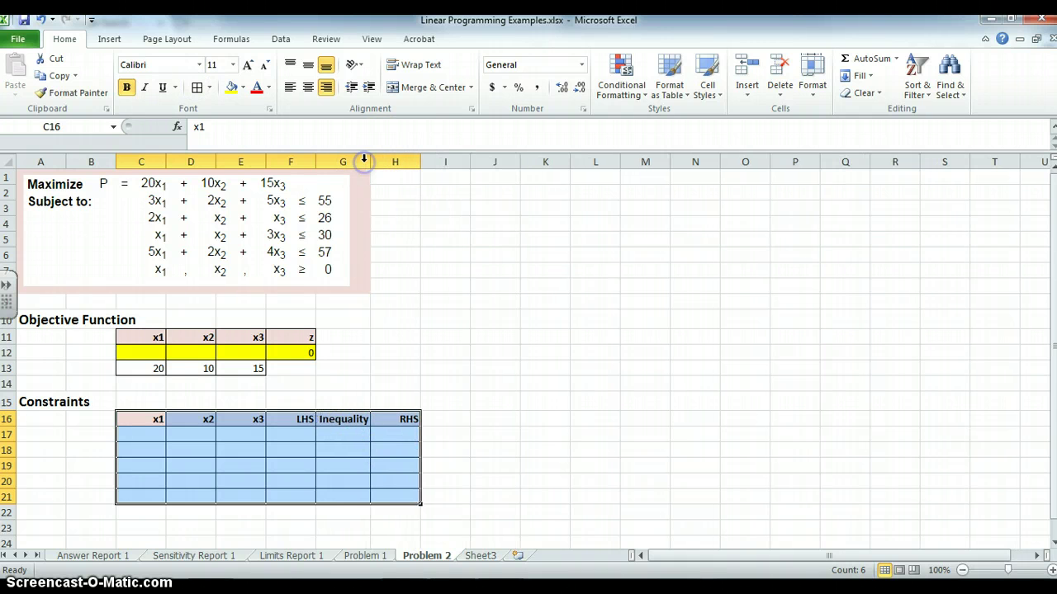
pyautogui.click(357, 436)
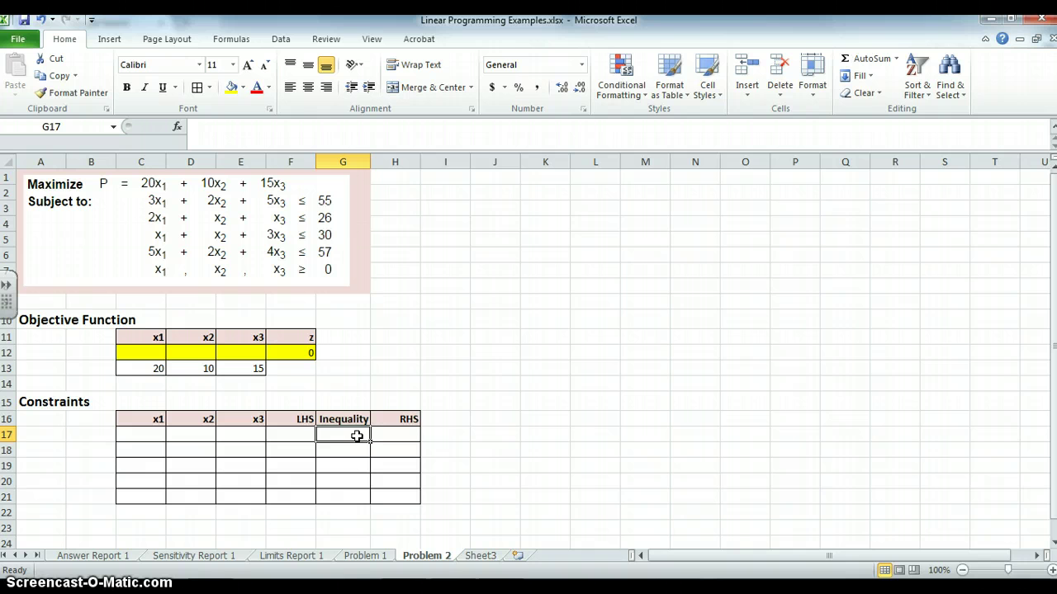
pyautogui.write('<=')
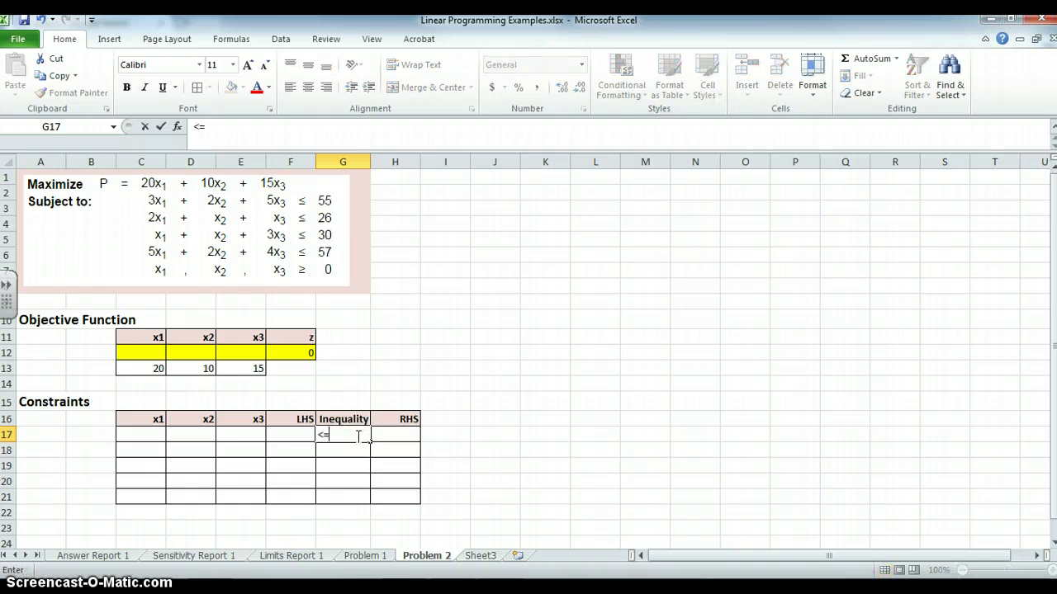
pyautogui.click(349, 460)
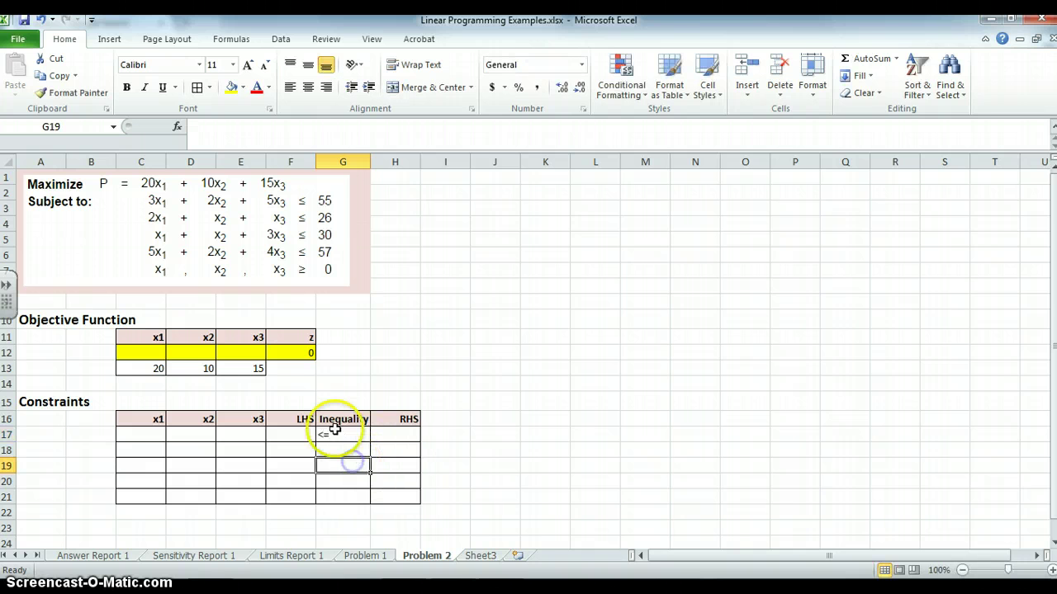
pyautogui.click(334, 431)
pyautogui.moveTo(369, 441); pyautogui.dragTo(369, 499)
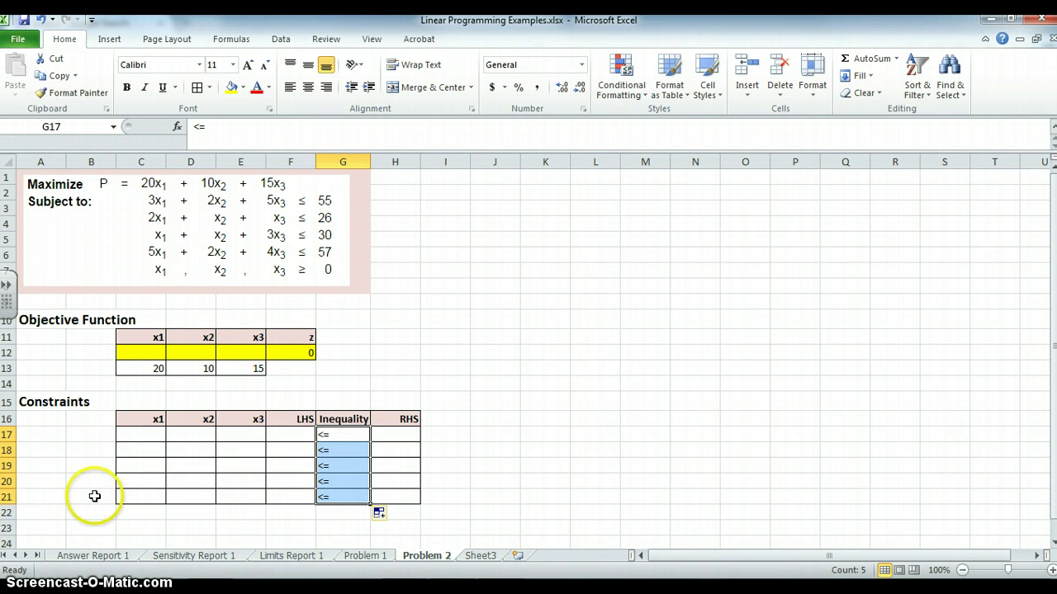
# Delete the extra row 21 from the constraints table.
pyautogui.click(10, 496)
pyautogui.rightClick(10, 496)
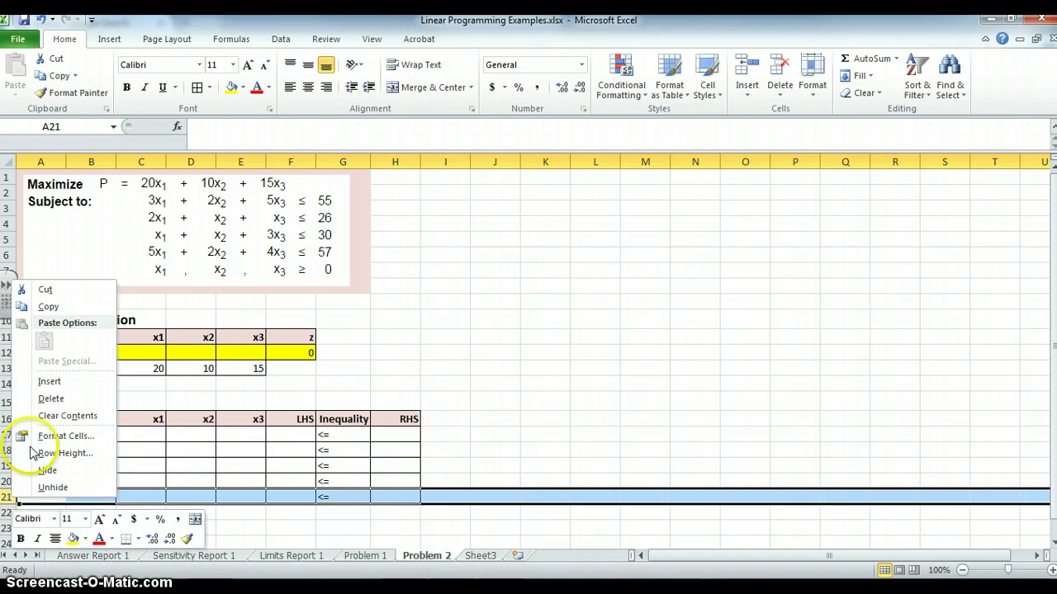
pyautogui.click(49, 398)
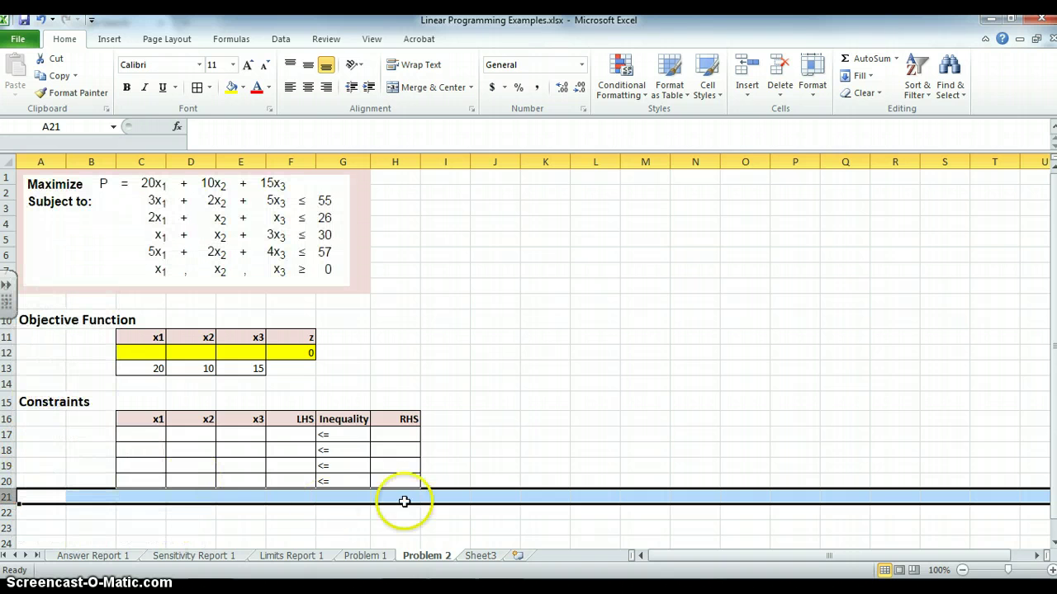
# Shade the four LHS cells F17:F20 yellow.
pyautogui.moveTo(306, 432); pyautogui.dragTo(307, 480)
pyautogui.click(232, 87)
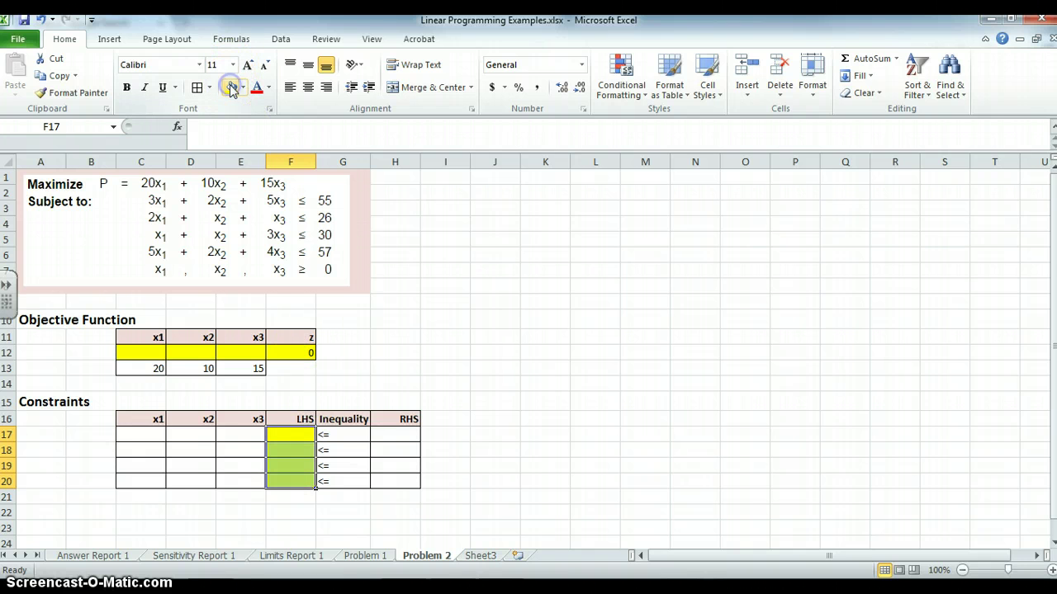
pyautogui.click(392, 437)
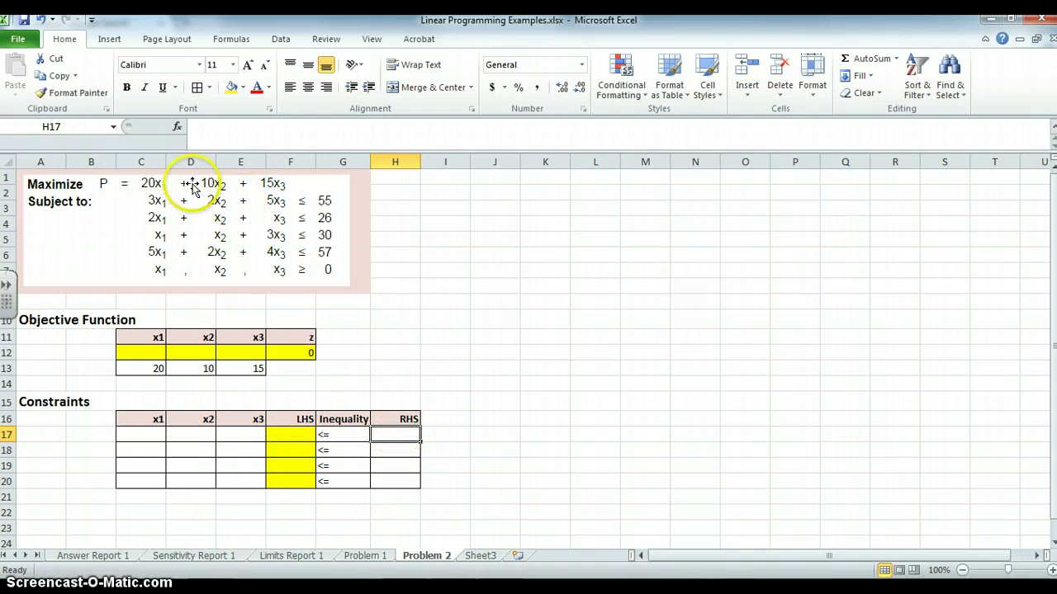
pyautogui.click(147, 439)
# Enter the first constraint in row 17: coefficients 3, 2, 5 with RHS 55.
pyautogui.write('3')
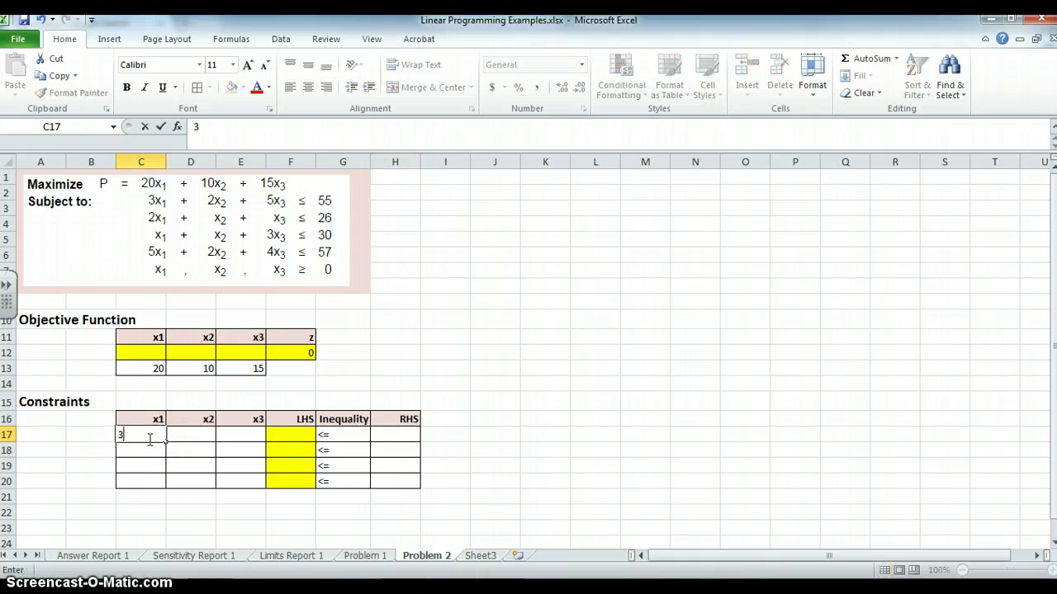
pyautogui.press('Tab')
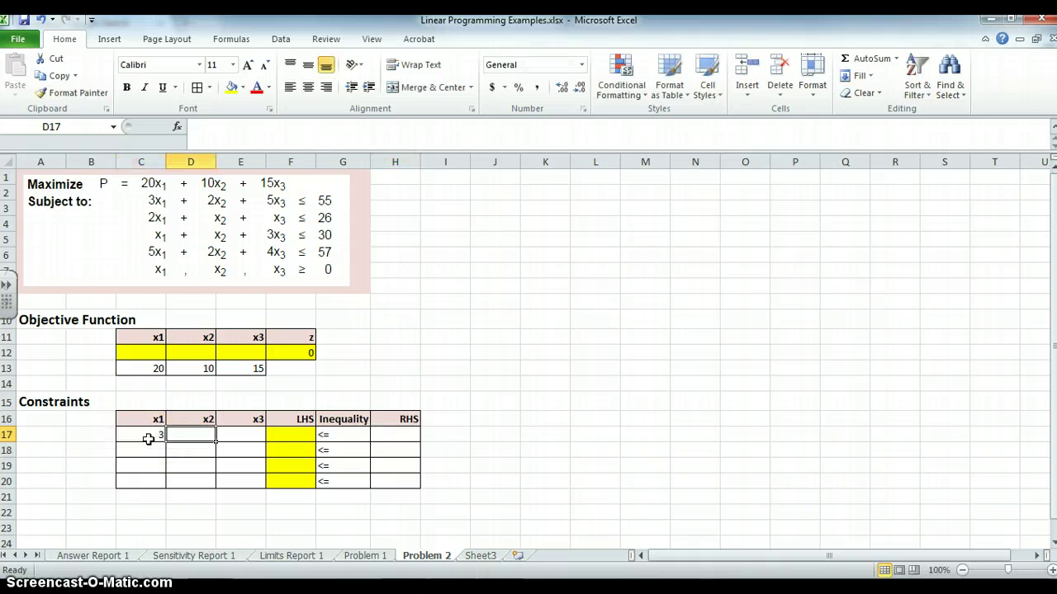
pyautogui.write('2')
pyautogui.press('Tab')
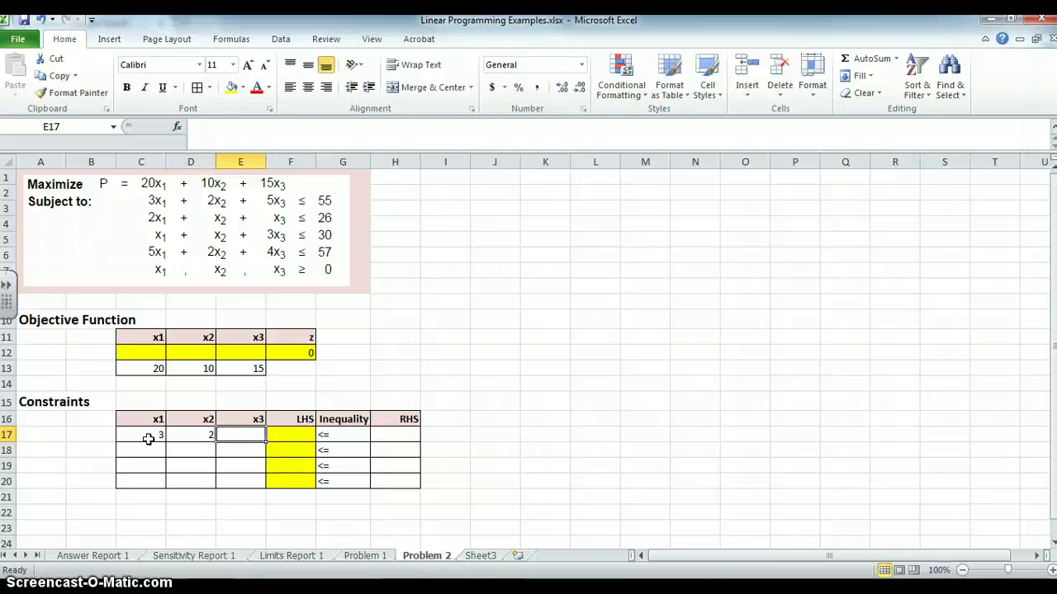
pyautogui.write('5')
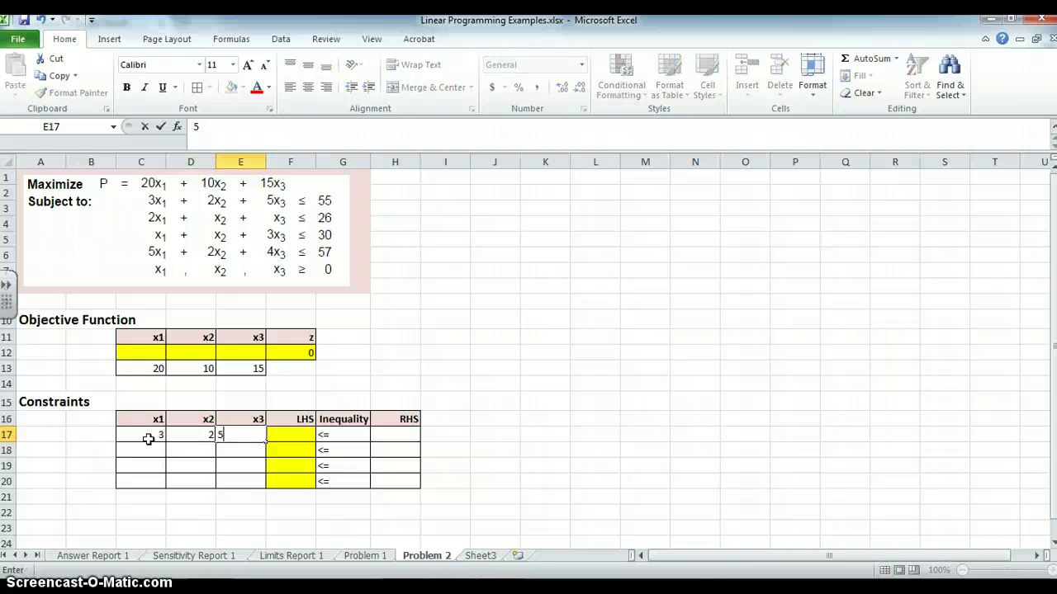
pyautogui.press('Tab')
pyautogui.press('Tab')
pyautogui.press('Tab')
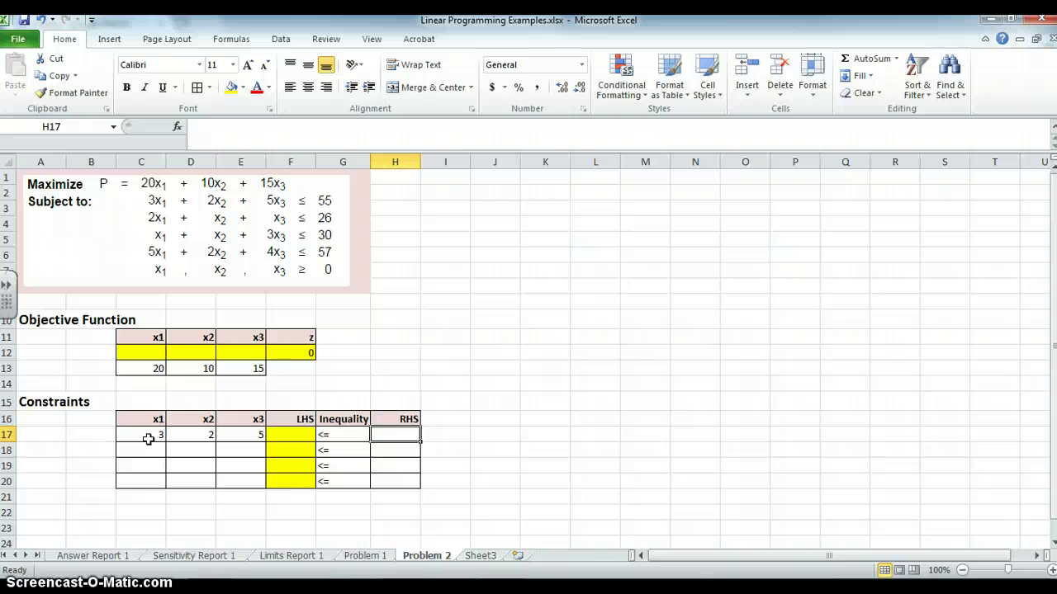
pyautogui.write('55')
pyautogui.press('Return')
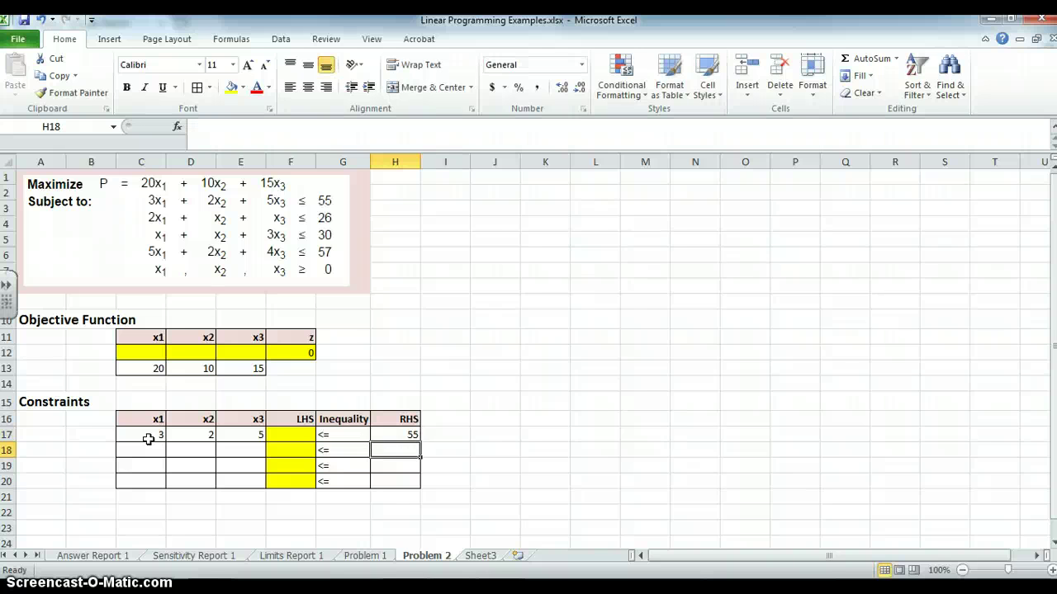
# Enter the second constraint in row 18: coefficients 2, 1, 1 with RHS 26.
pyautogui.press('Left')
pyautogui.press('Left')
pyautogui.press('Left')
pyautogui.press('Left')
pyautogui.press('Left')
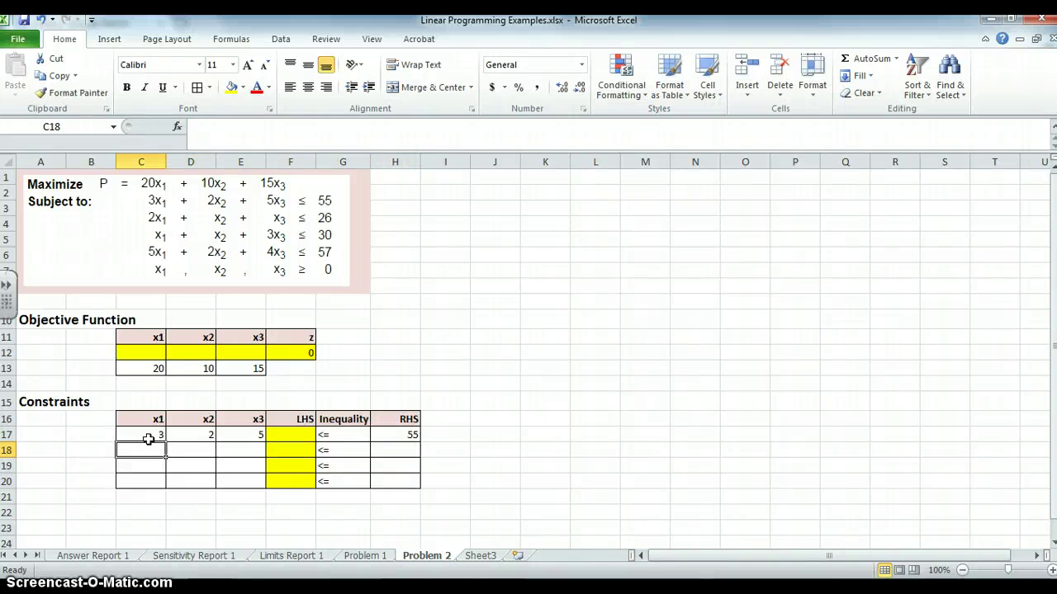
pyautogui.write('2')
pyautogui.press('Tab')
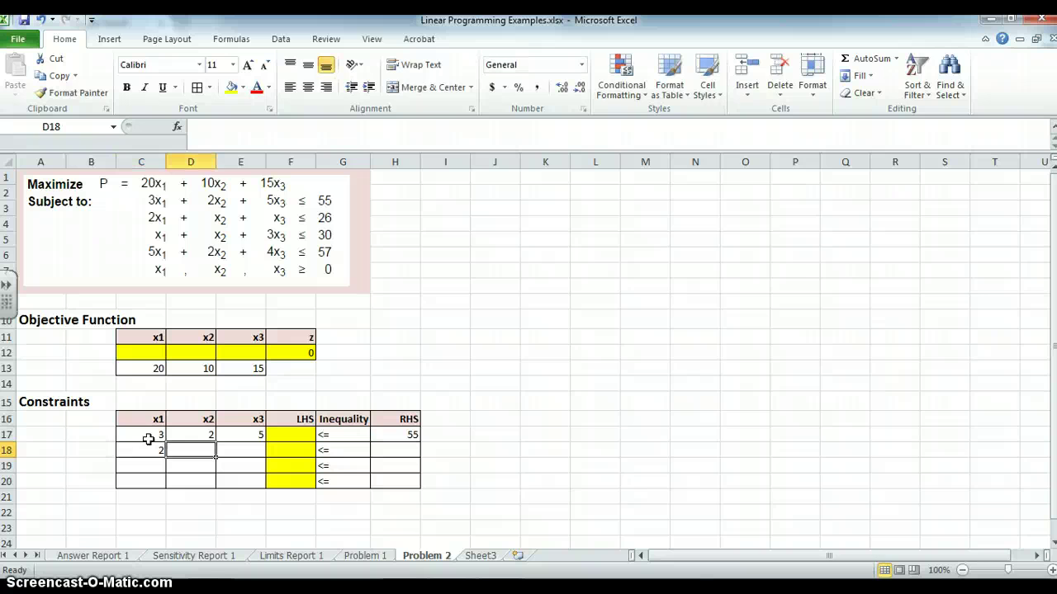
pyautogui.write('1')
pyautogui.press('Tab')
pyautogui.write('1')
pyautogui.press('Tab')
pyautogui.press('Tab')
pyautogui.press('Tab')
pyautogui.press('Tab')
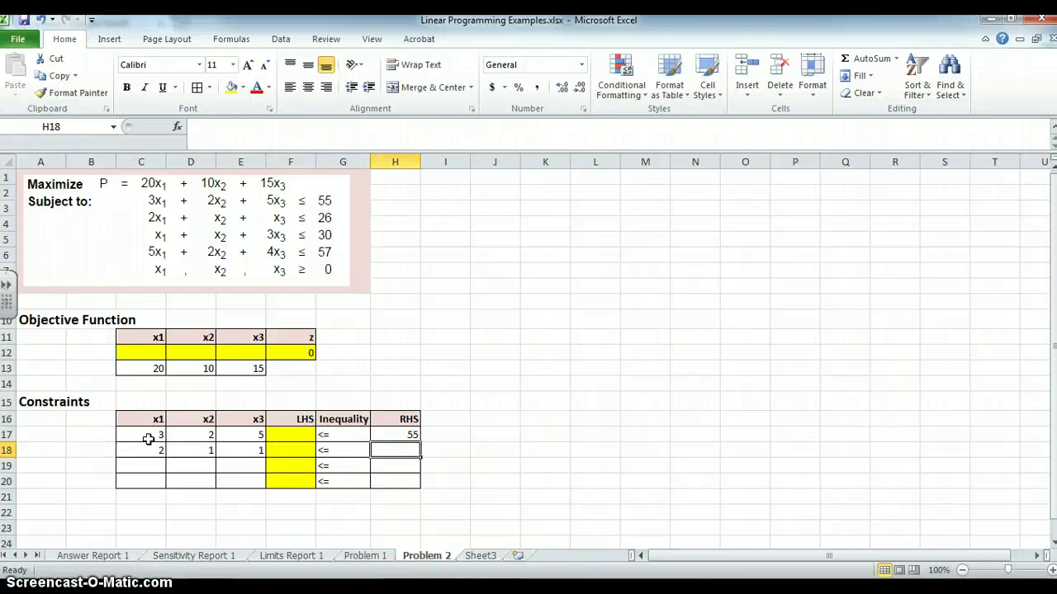
pyautogui.press('Left')
pyautogui.write('26')
pyautogui.press('Return')
# Enter the third constraint in row 19: coefficients 1, 1, 3 with RHS 30.
pyautogui.press('Left')
pyautogui.press('Left')
pyautogui.press('Left')
pyautogui.press('Left')
pyautogui.press('Left')
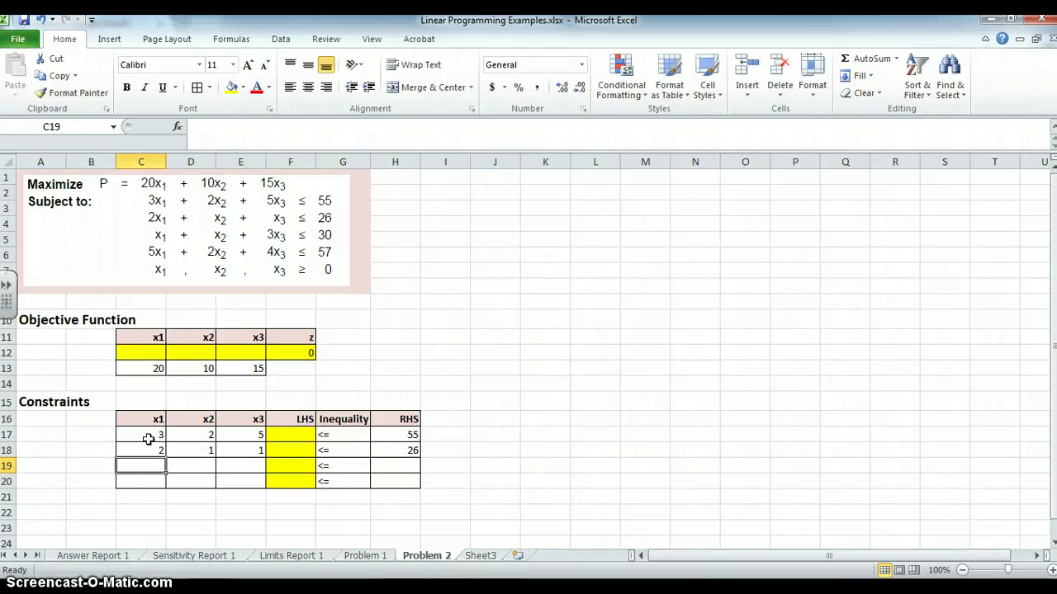
pyautogui.write('1')
pyautogui.press('Tab')
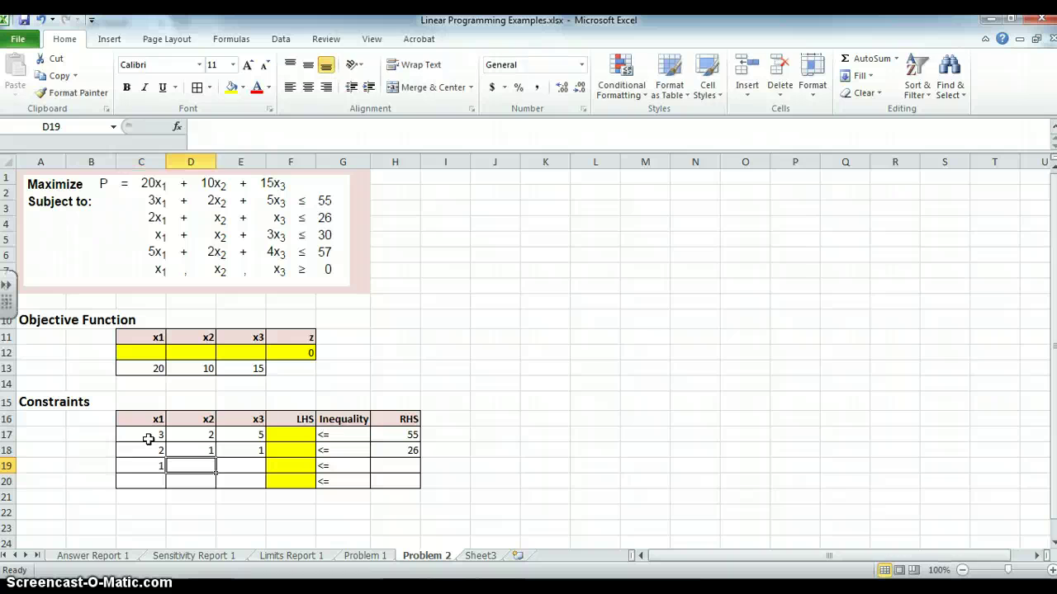
pyautogui.write('1')
pyautogui.press('Tab')
pyautogui.write('3')
pyautogui.press('Tab')
pyautogui.press('Tab')
pyautogui.press('Tab')
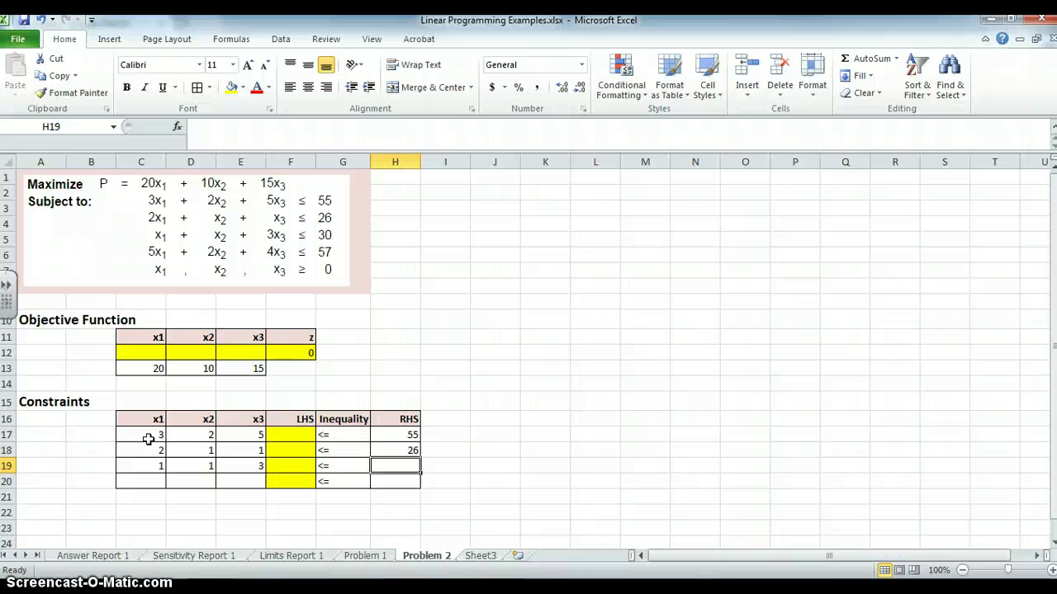
pyautogui.write('30')
pyautogui.press('Return')
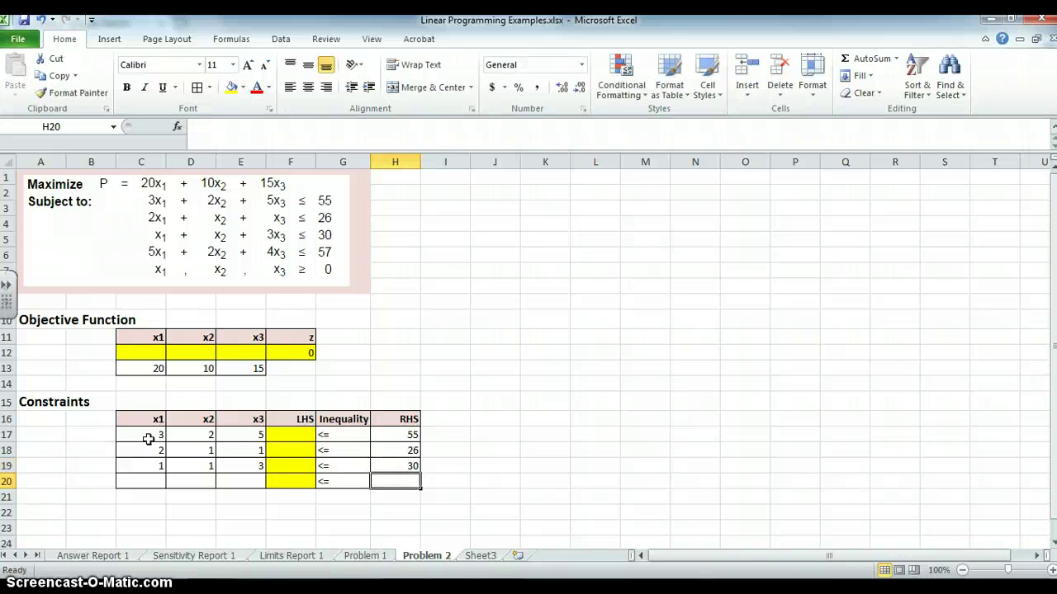
# Enter the fourth constraint in row 20: coefficients 5, 2, 4 with RHS 57.
pyautogui.press('Left')
pyautogui.press('Left')
pyautogui.press('Left')
pyautogui.press('Left')
pyautogui.press('Left')
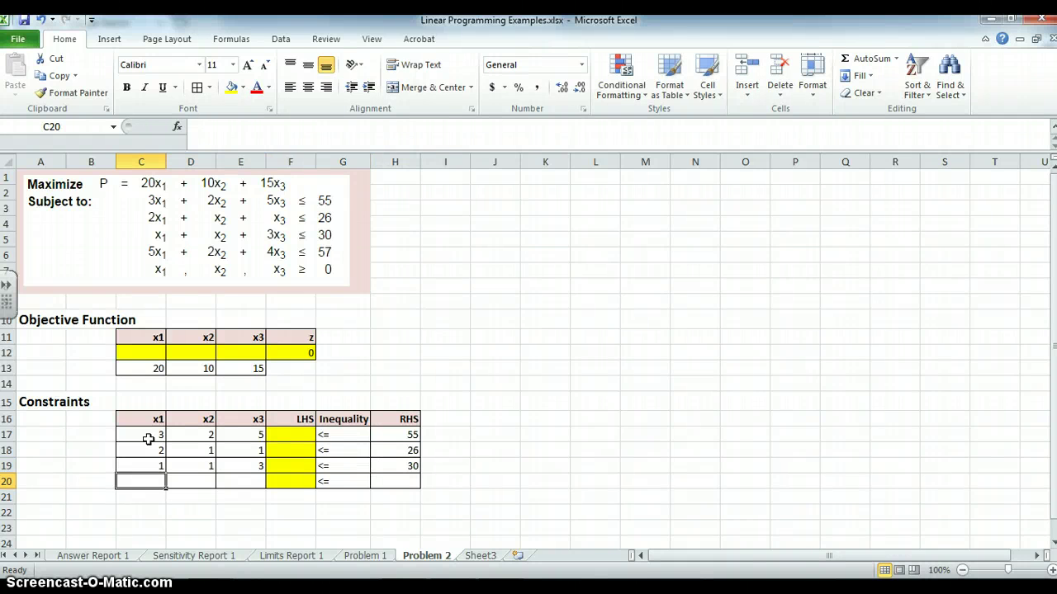
pyautogui.write('5')
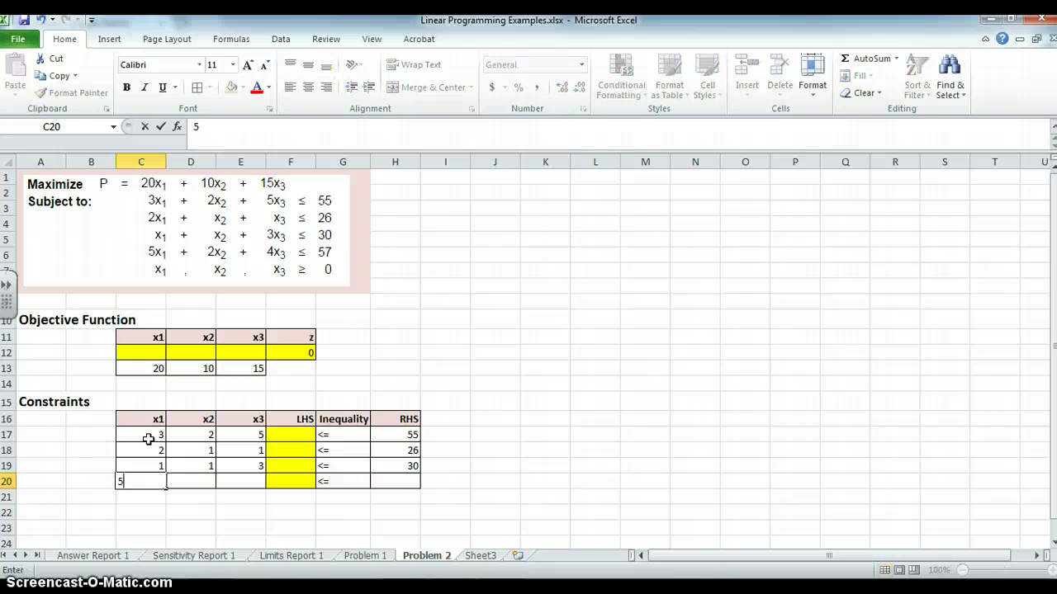
pyautogui.press('Tab')
pyautogui.write('2')
pyautogui.press('Tab')
pyautogui.write('4')
pyautogui.press('Tab')
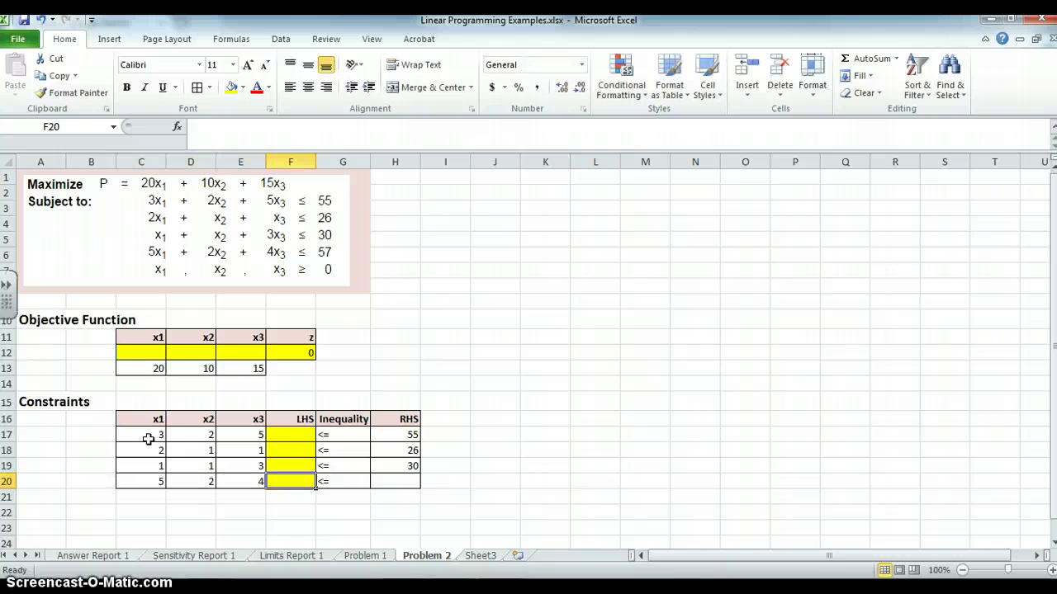
pyautogui.press('Tab')
pyautogui.press('Tab')
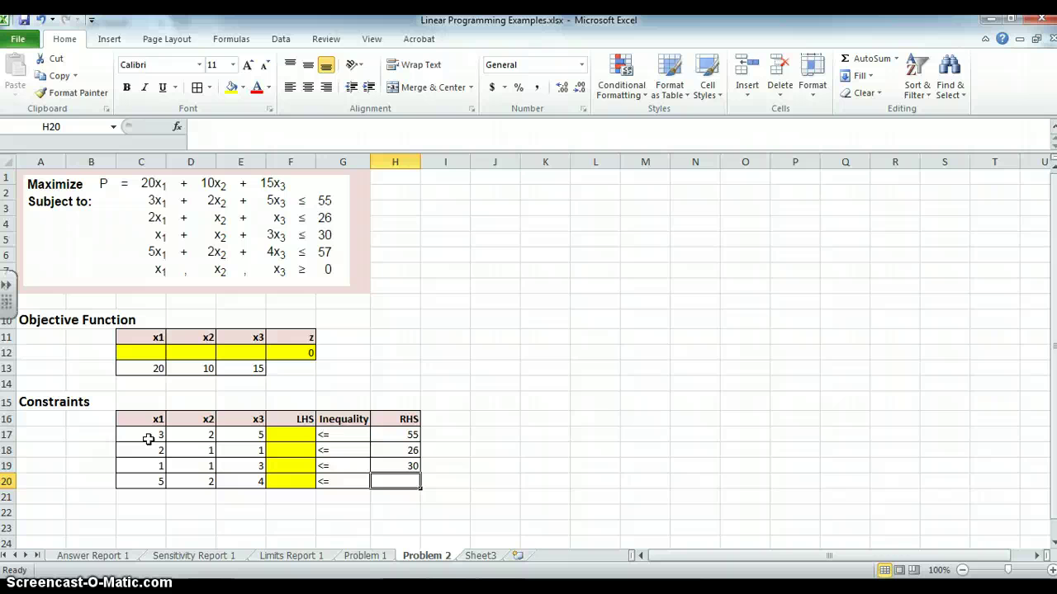
pyautogui.write('5')
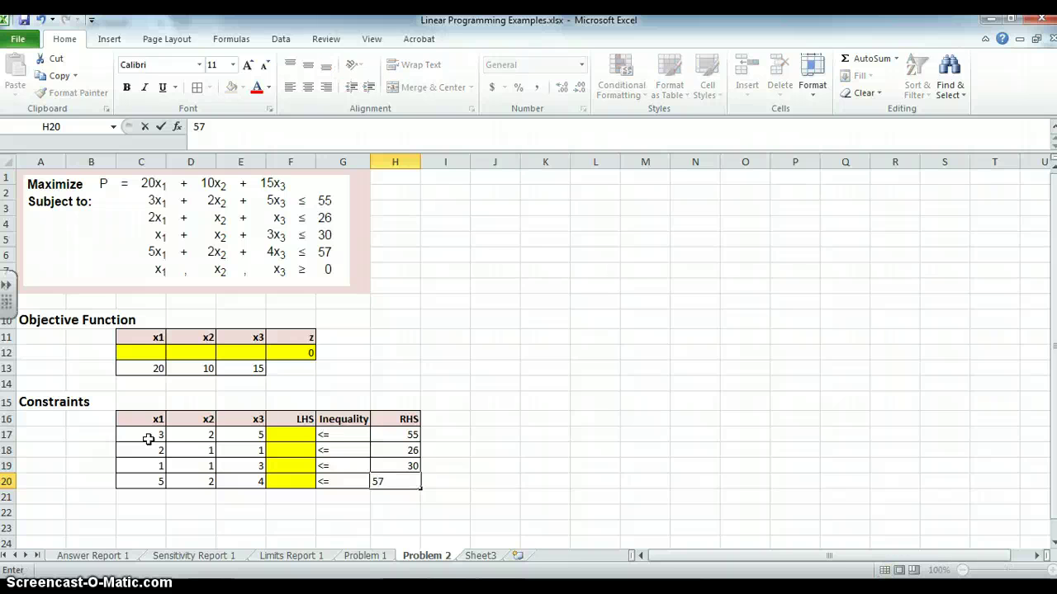
pyautogui.write('7')
pyautogui.press('Return')
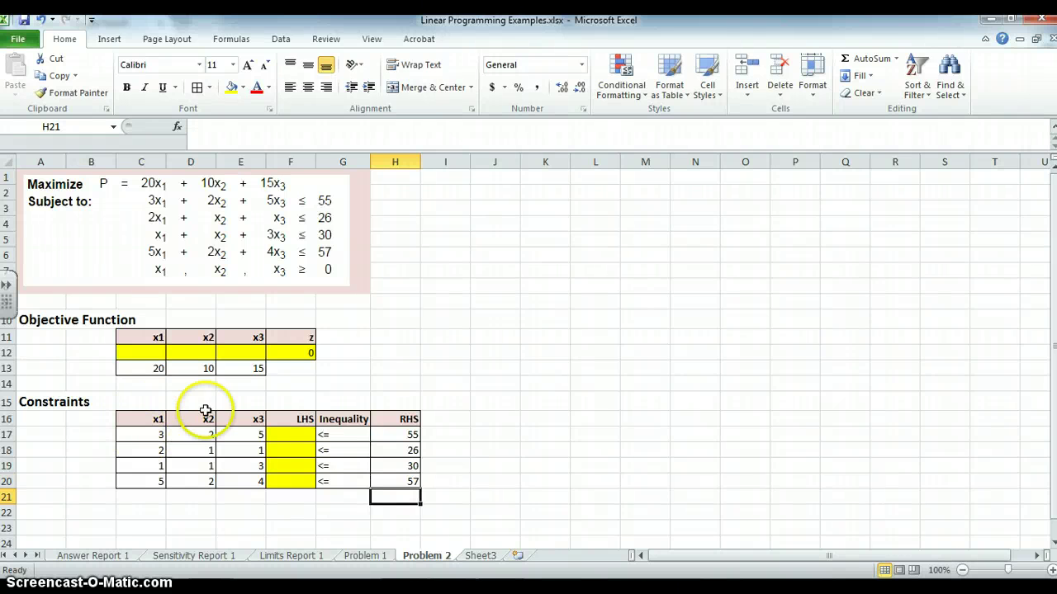
# Enter =SUMPRODUCT(C17:E17,C12:E12) in F17 as the first constraint's left-hand side.
pyautogui.click(293, 434)
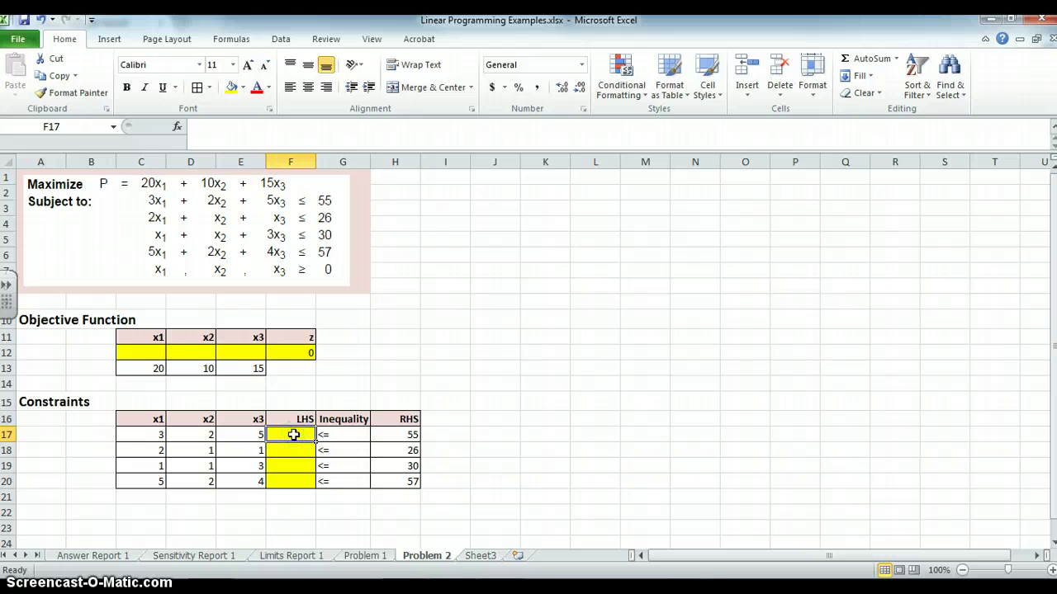
pyautogui.write('=')
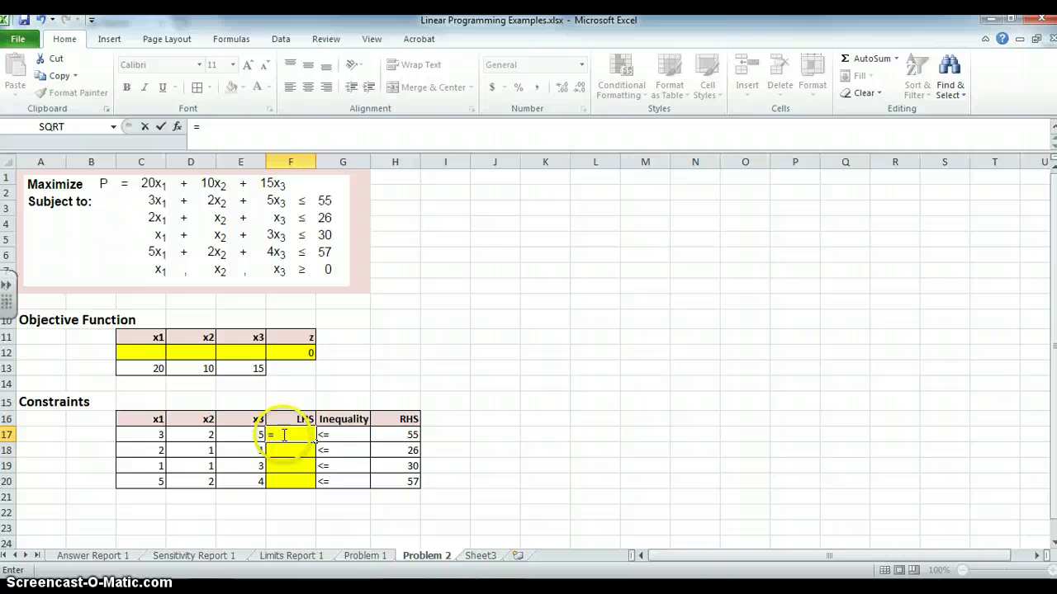
pyautogui.write('su')
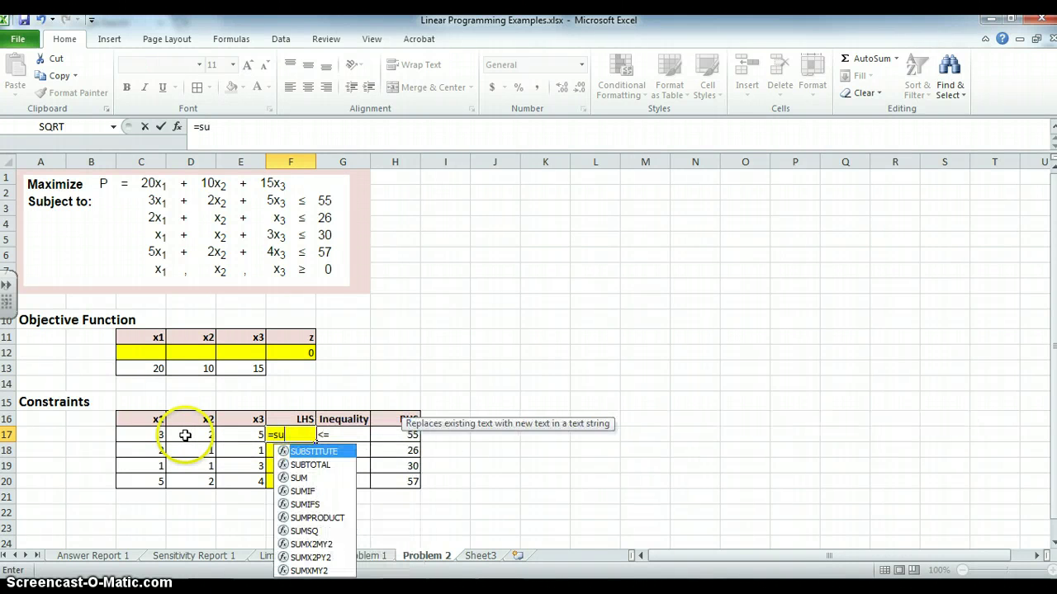
pyautogui.write('mp')
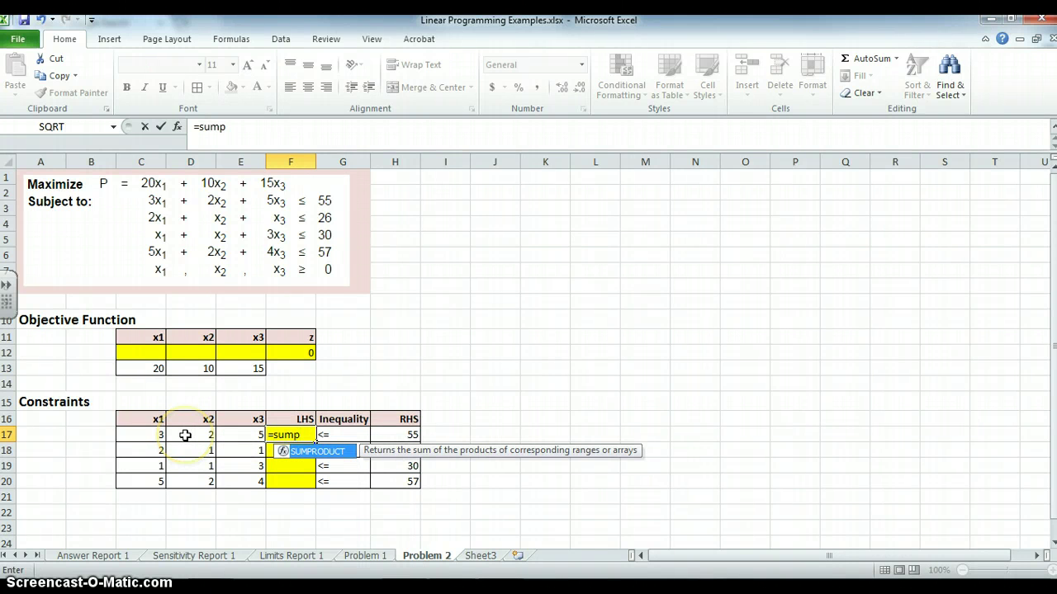
pyautogui.doubleClick(332, 452)
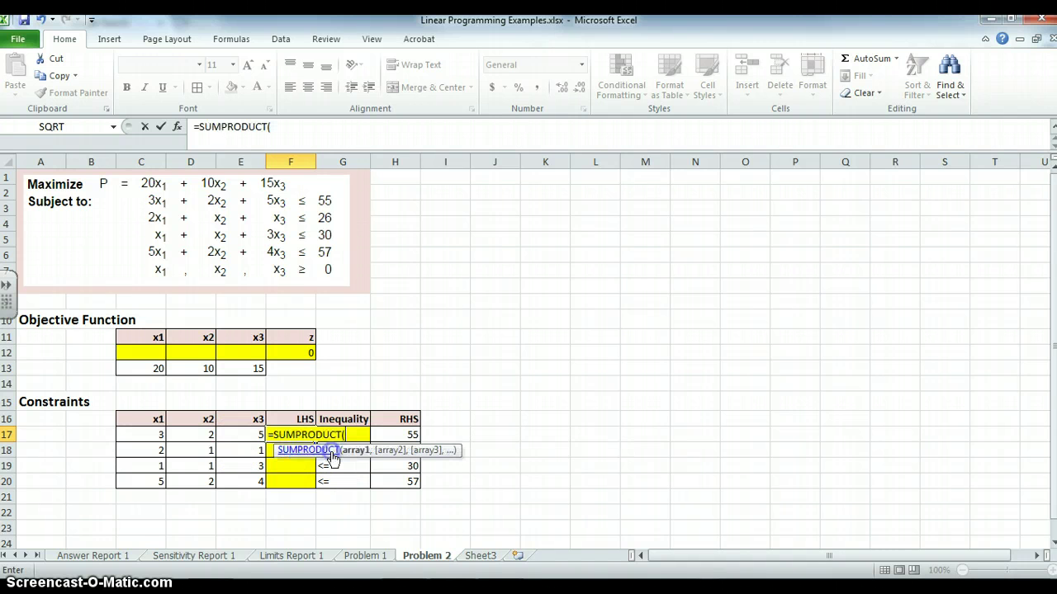
pyautogui.click(290, 130)
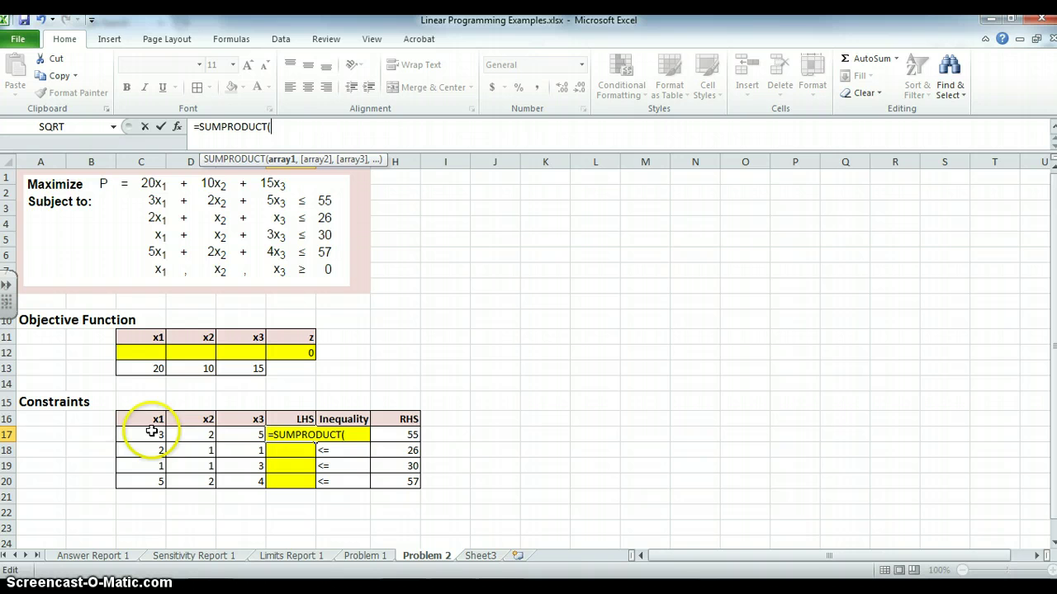
pyautogui.moveTo(147, 433); pyautogui.dragTo(232, 430)
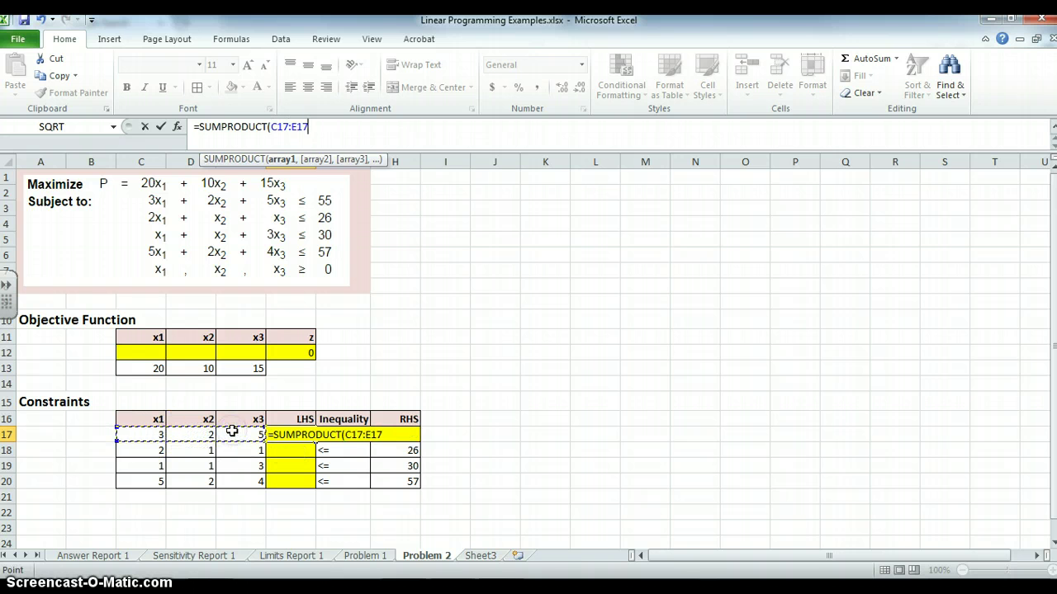
pyautogui.write(',')
pyautogui.moveTo(151, 348); pyautogui.dragTo(251, 357)
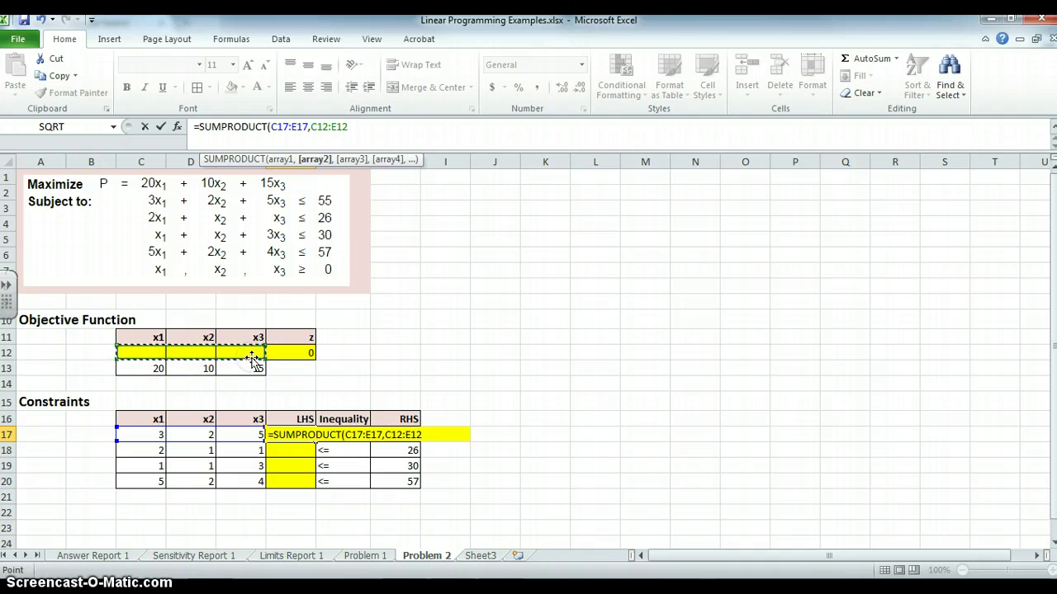
pyautogui.press('Return')
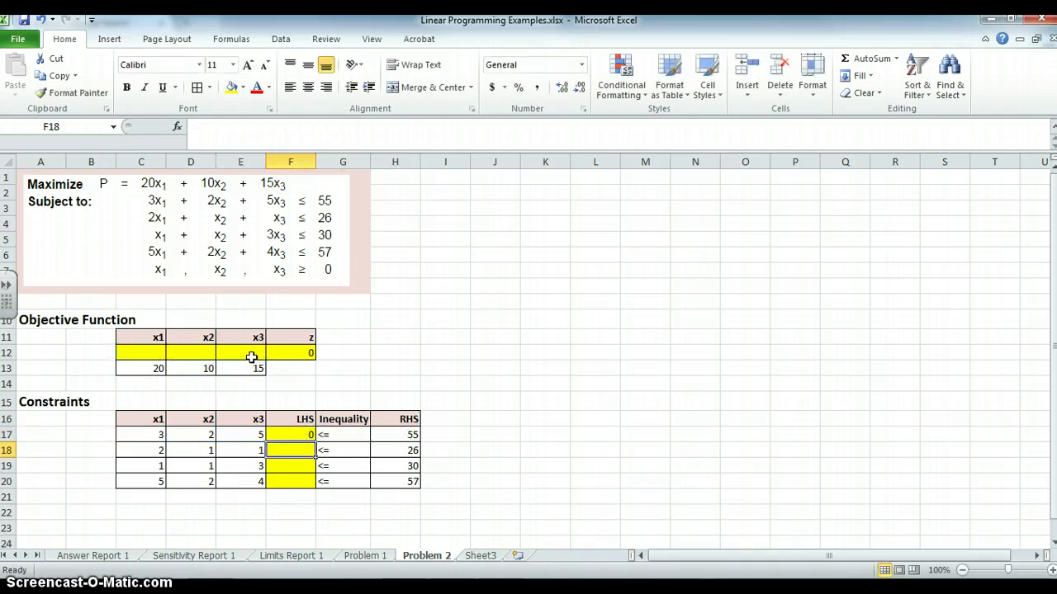
# Lock F17's decision range as C$12:E$12 and copy the formula down to F20.
pyautogui.click(303, 433)
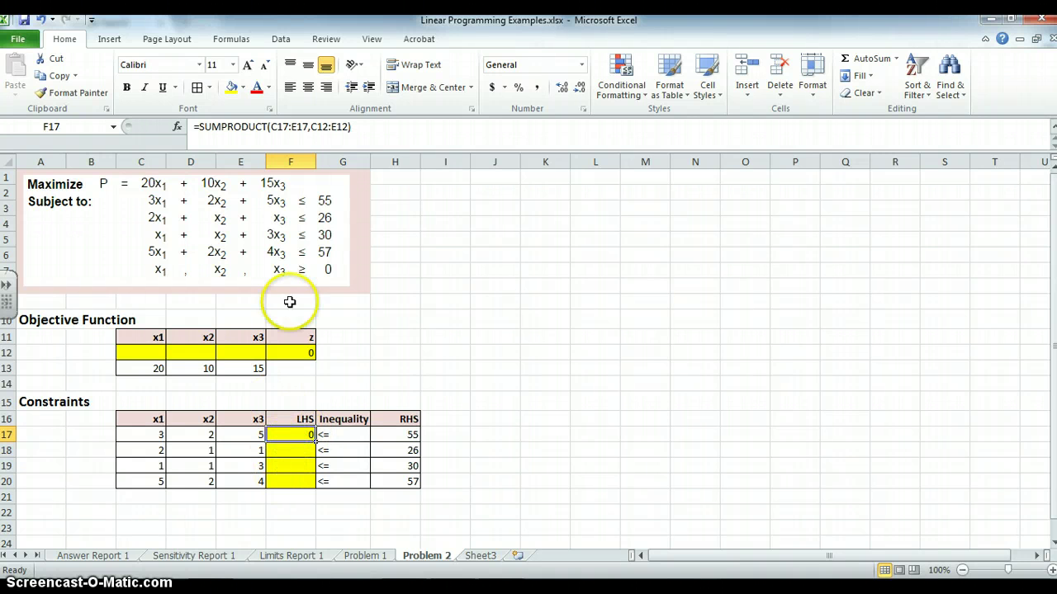
pyautogui.click(318, 128)
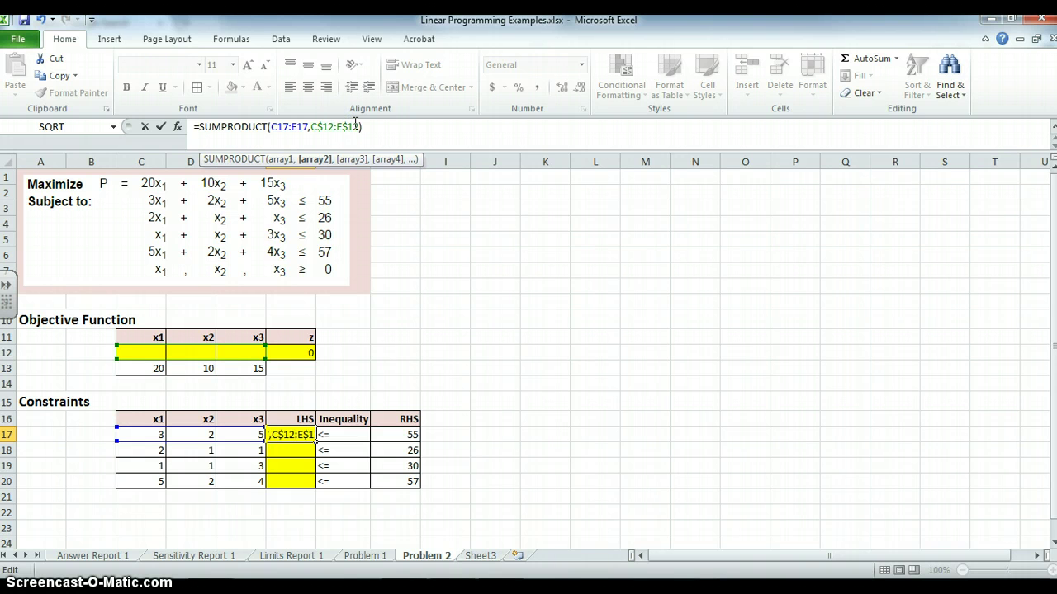
pyautogui.click(439, 220)
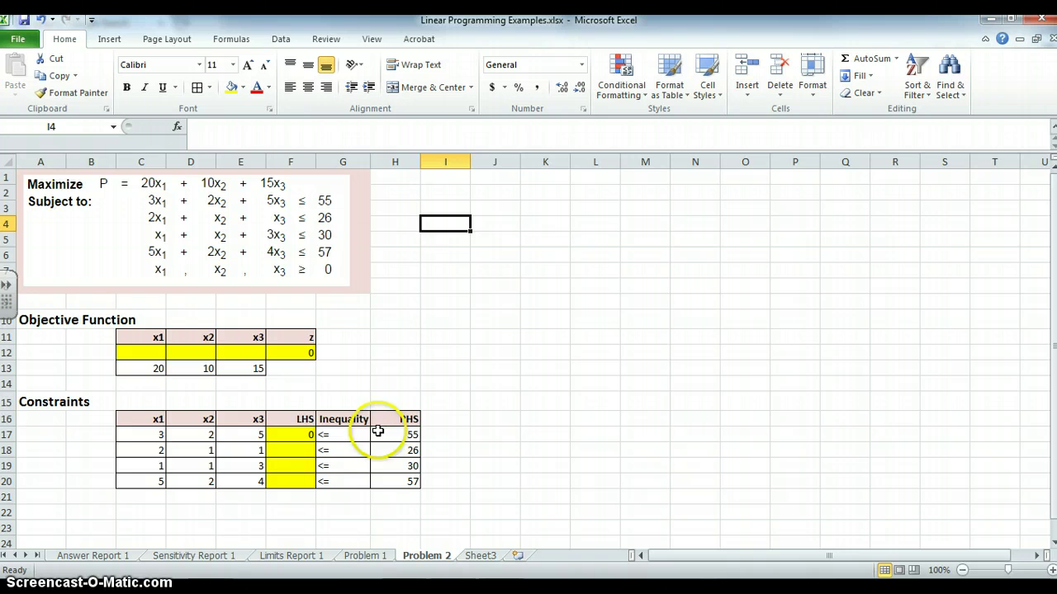
pyautogui.click(288, 437)
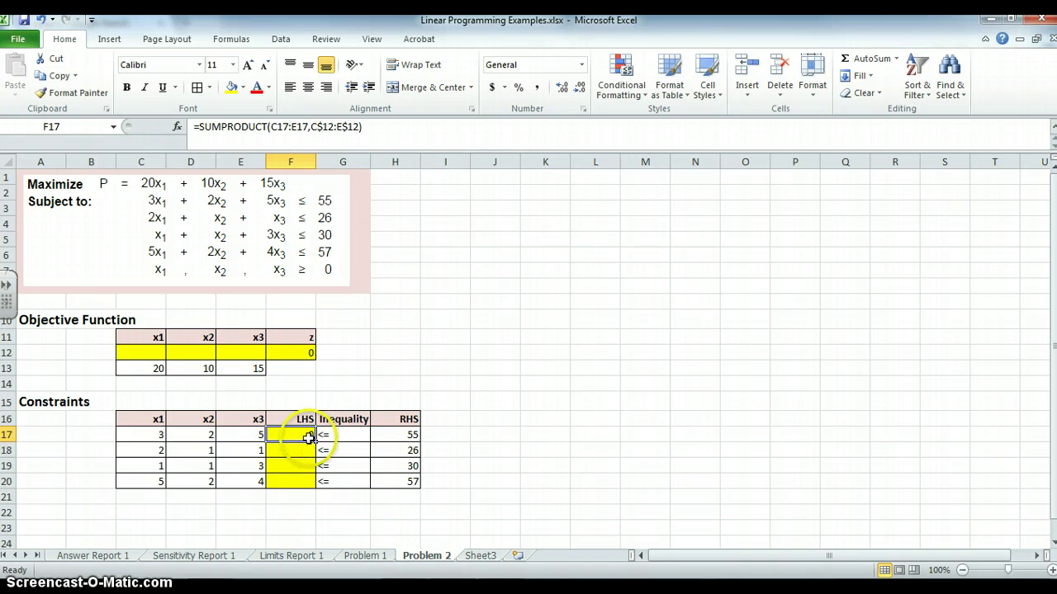
pyautogui.moveTo(315, 441); pyautogui.dragTo(318, 493)
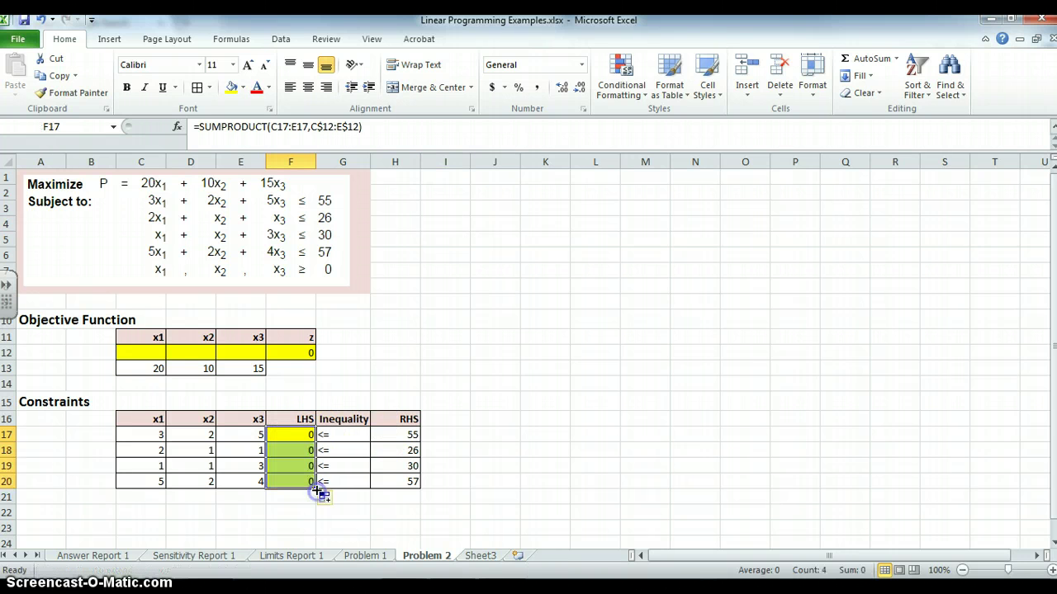
pyautogui.click(300, 433)
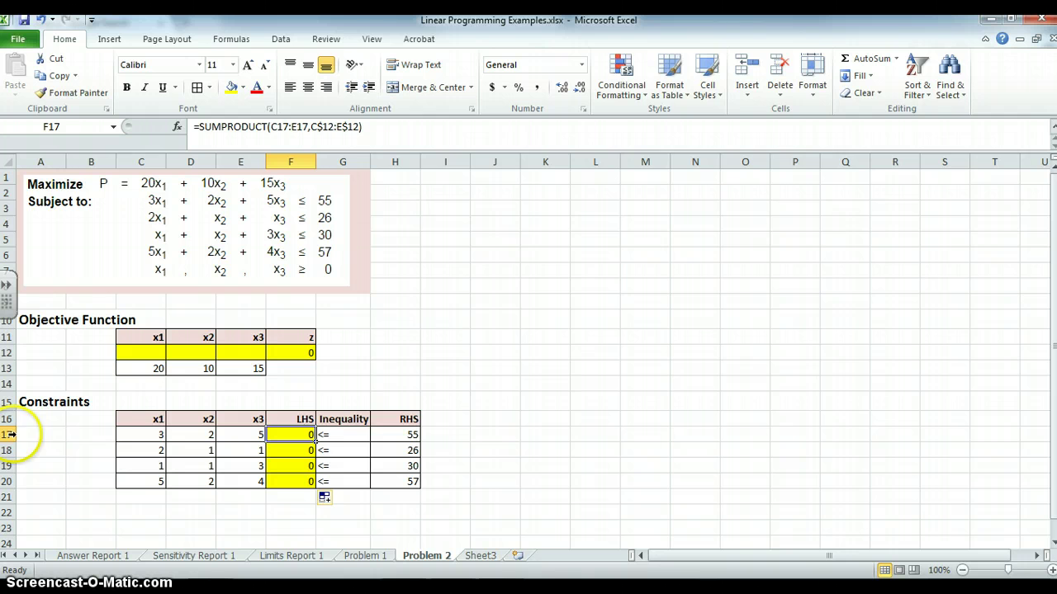
# Check the copied SUMPRODUCT formulas in F18, F19 and F20.
pyautogui.click(312, 450)
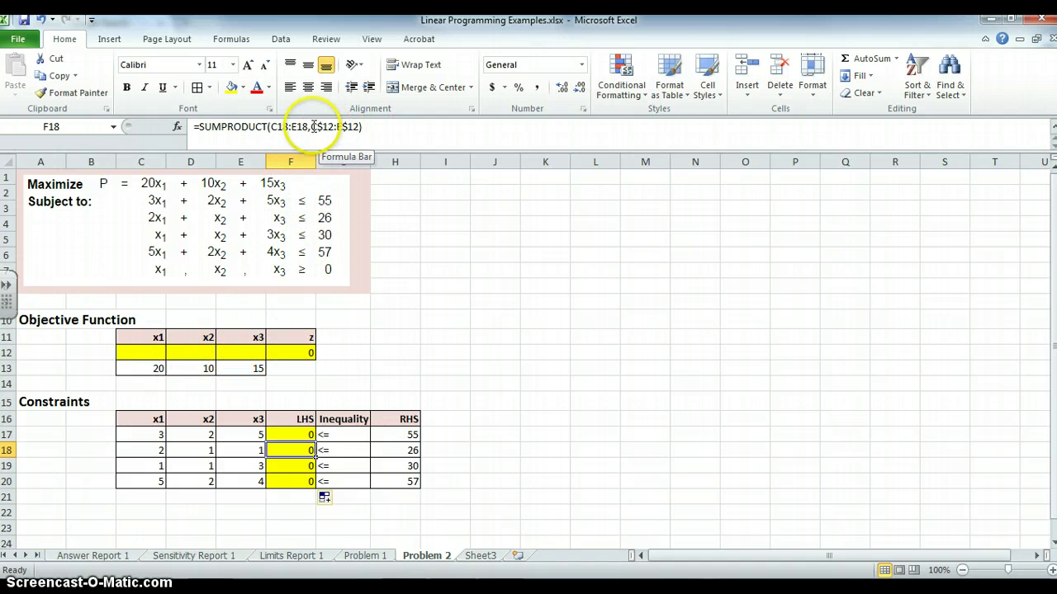
pyautogui.moveTo(311, 126); pyautogui.dragTo(350, 126)
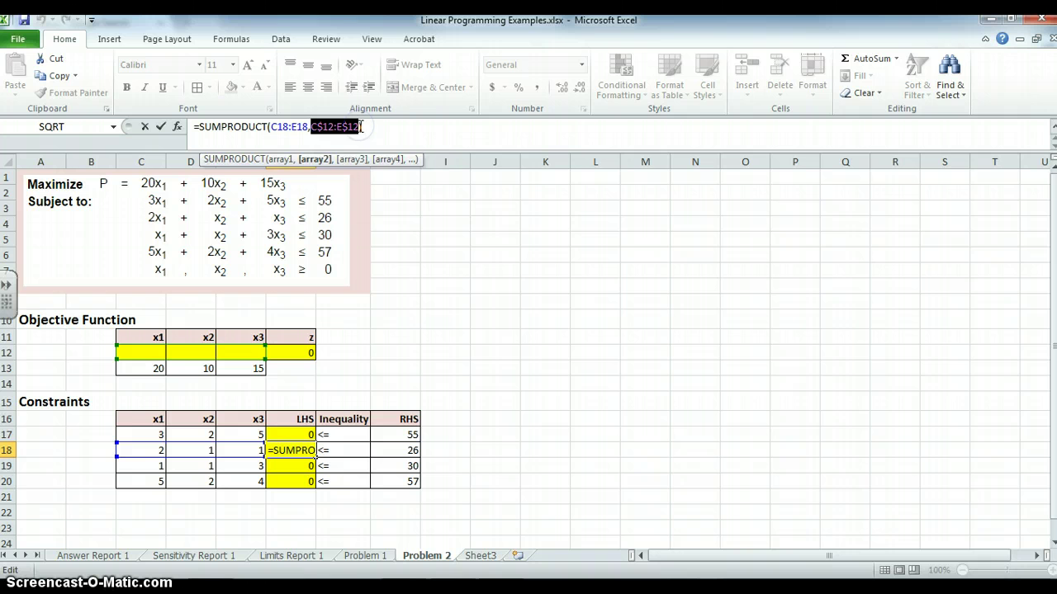
pyautogui.click(385, 127)
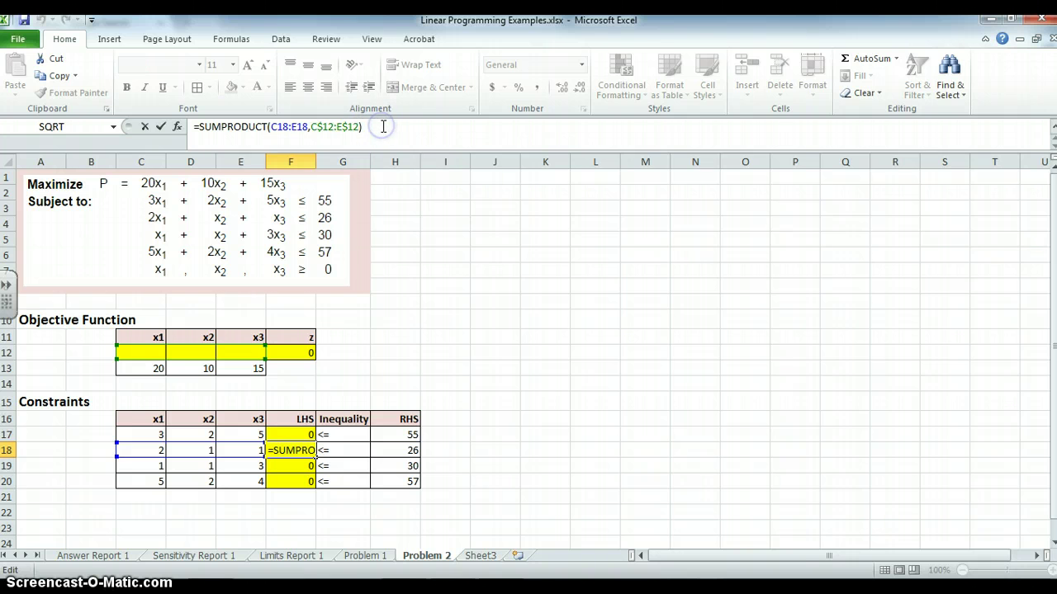
pyautogui.doubleClick(293, 465)
pyautogui.press('Escape')
pyautogui.click(296, 482)
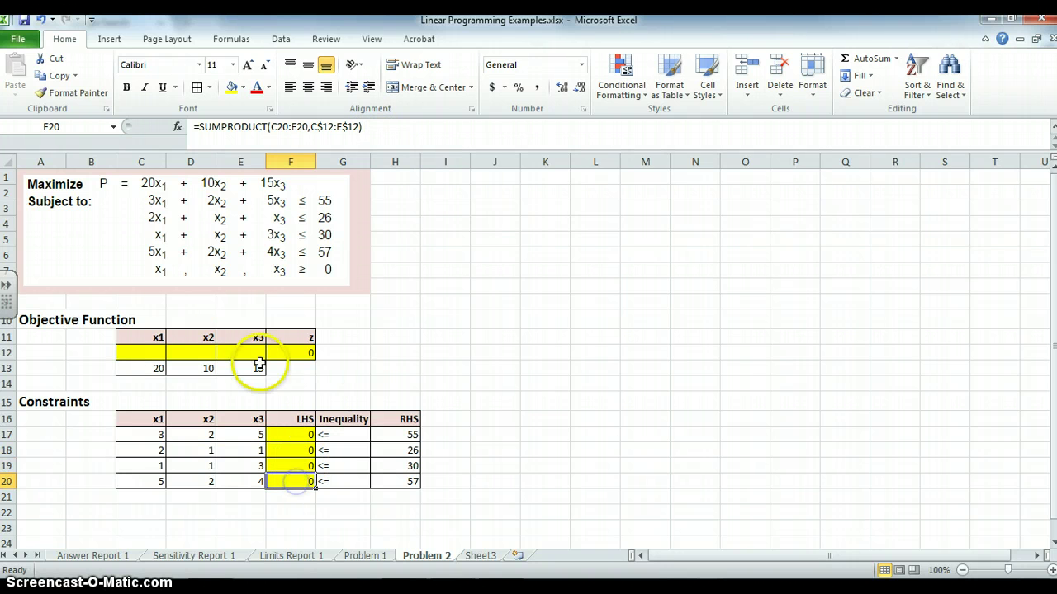
# Test the model with 1 in C12, D12 and E12 (z = 45), then clear C12:E12.
pyautogui.click(157, 354)
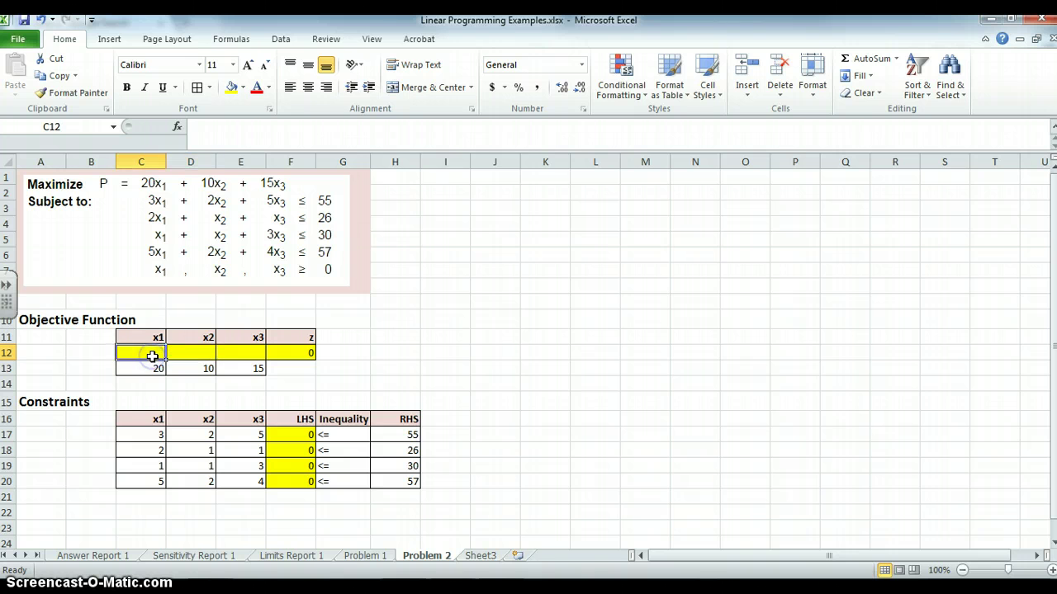
pyautogui.write('1')
pyautogui.press('Tab')
pyautogui.write('1')
pyautogui.press('Tab')
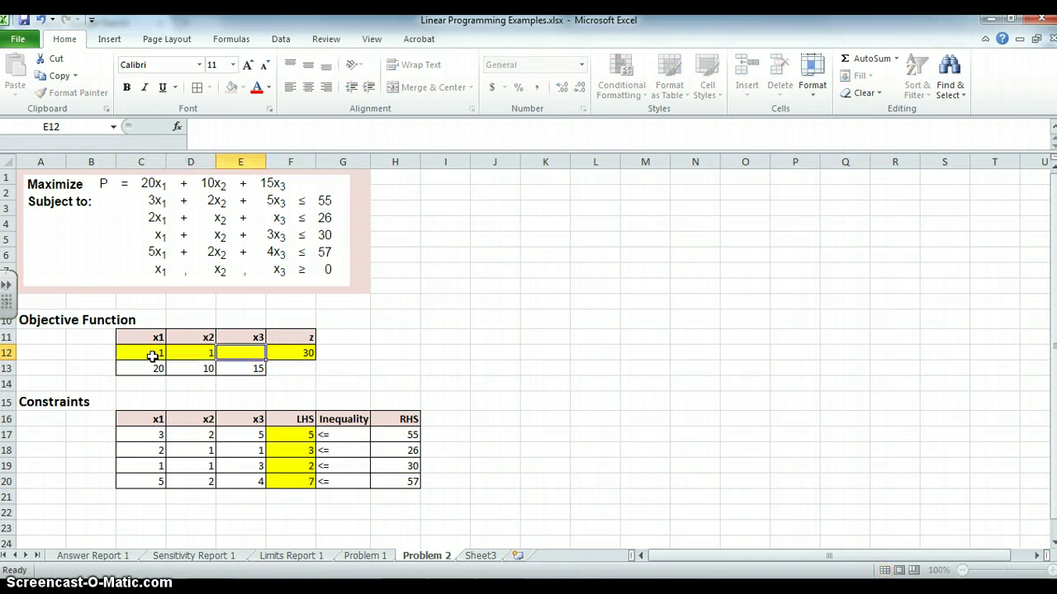
pyautogui.write('1')
pyautogui.press('Tab')
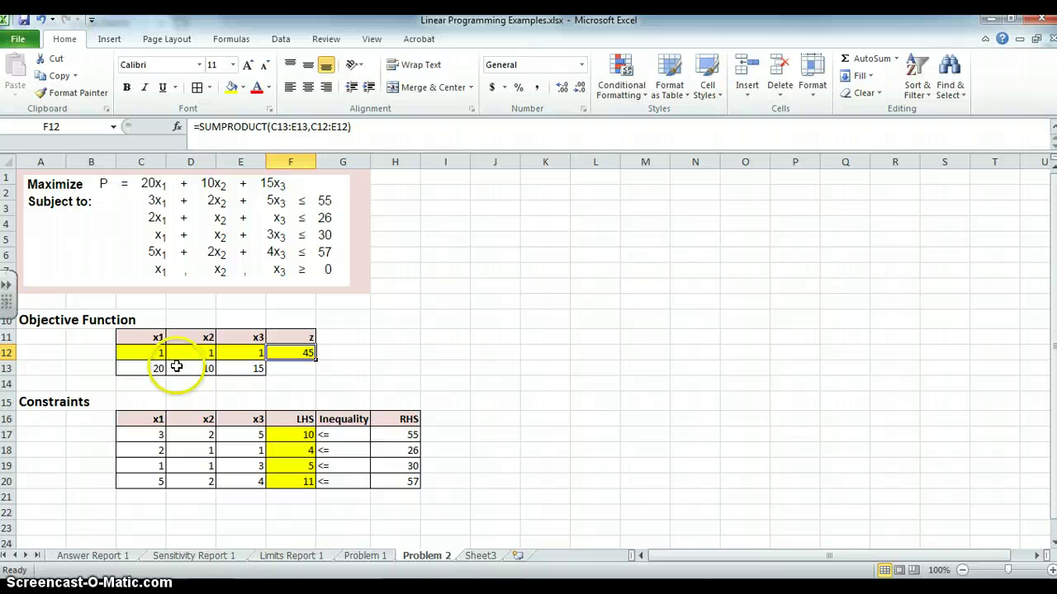
pyautogui.click(300, 433)
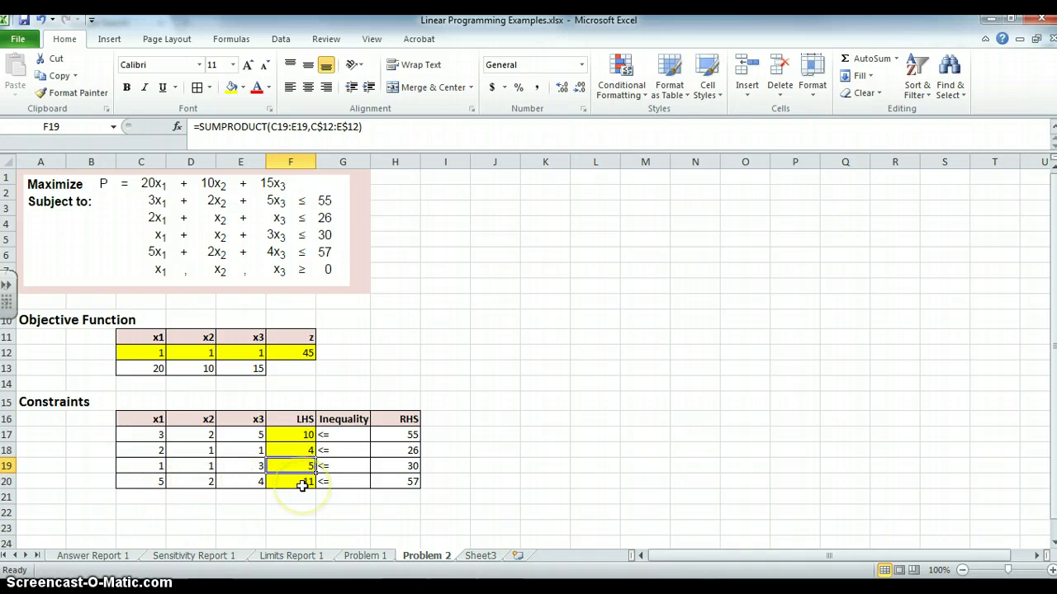
pyautogui.moveTo(160, 350); pyautogui.dragTo(256, 355)
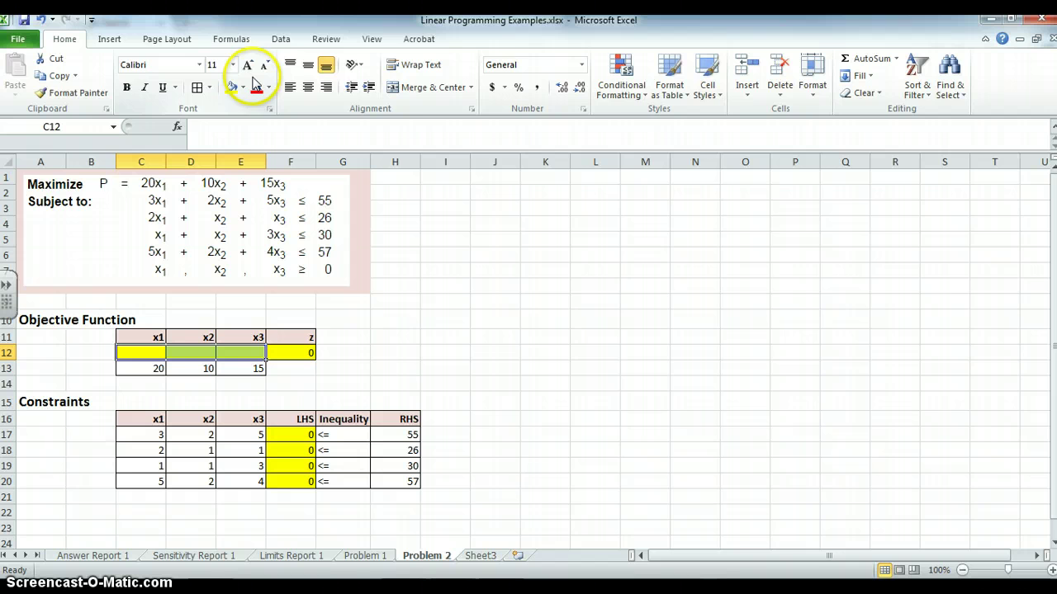
# Open Solver and set it to maximise $F$12 by changing $C$12:$E$12.
pyautogui.click(280, 38)
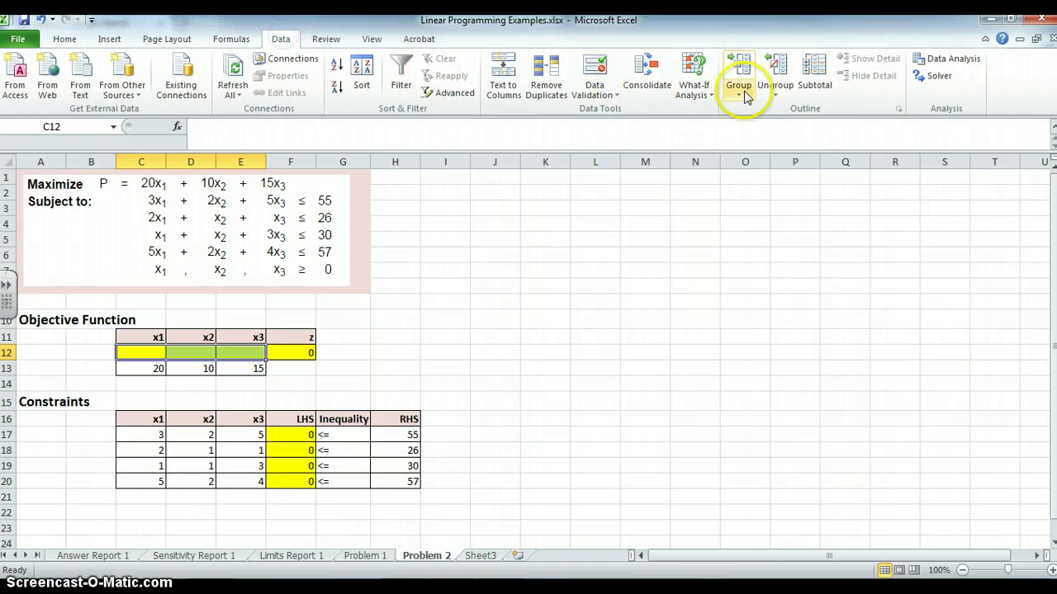
pyautogui.click(931, 76)
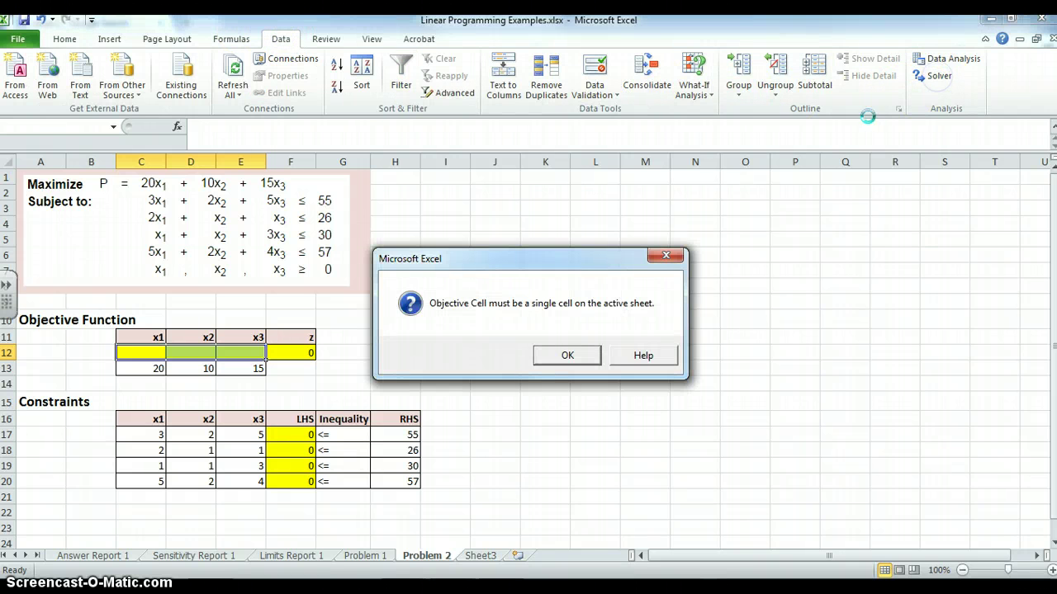
pyautogui.click(594, 356)
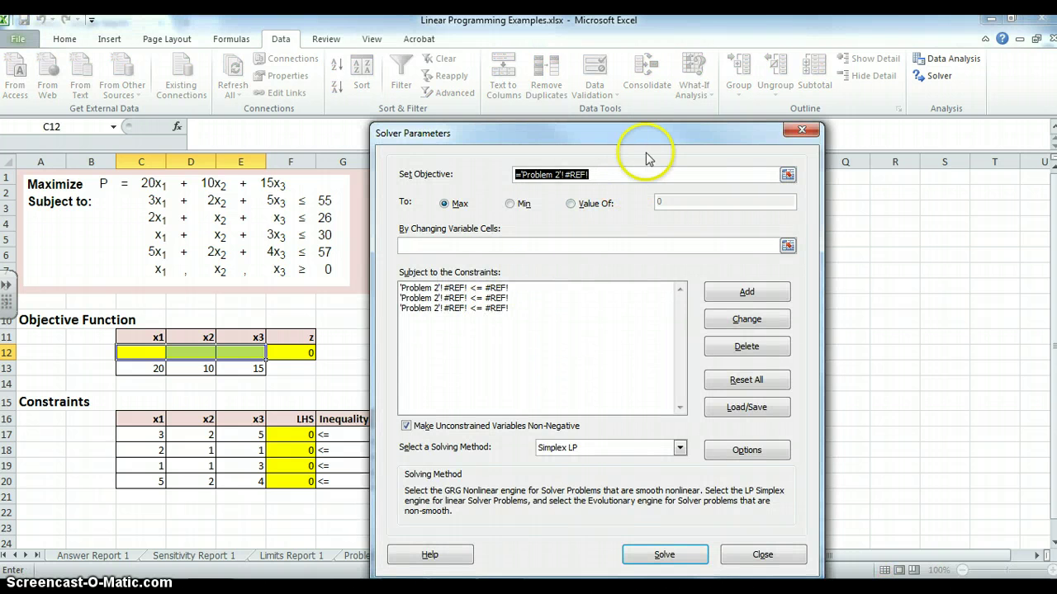
pyautogui.moveTo(651, 130); pyautogui.dragTo(830, 77)
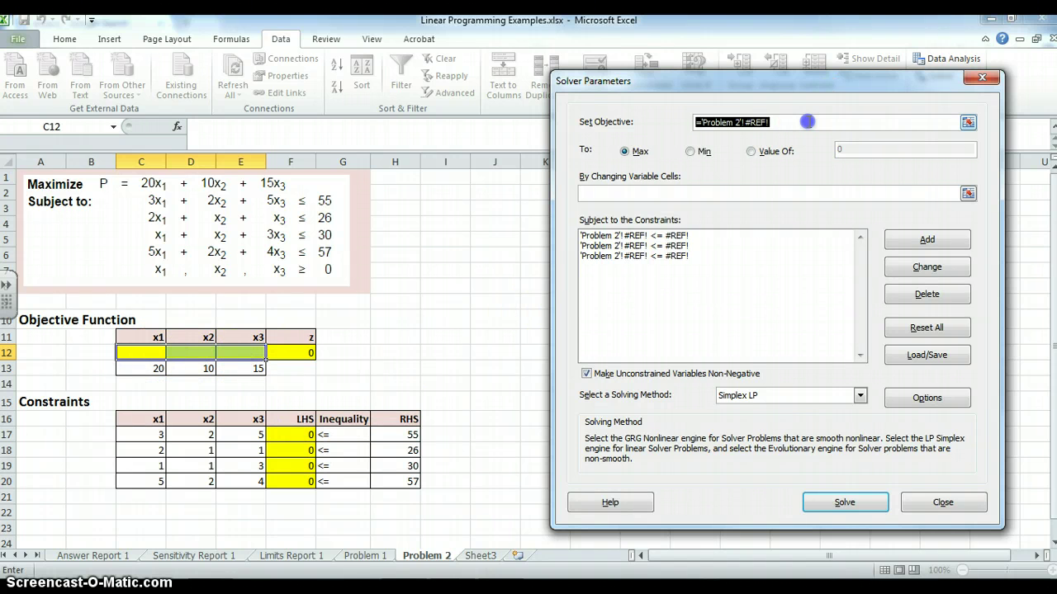
pyautogui.click(290, 353)
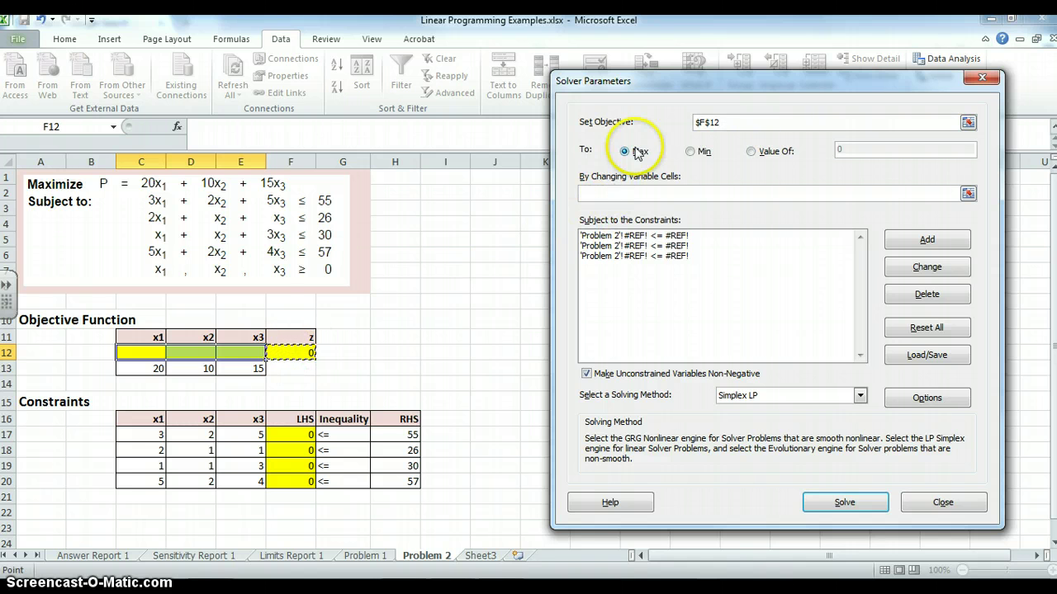
pyautogui.click(611, 196)
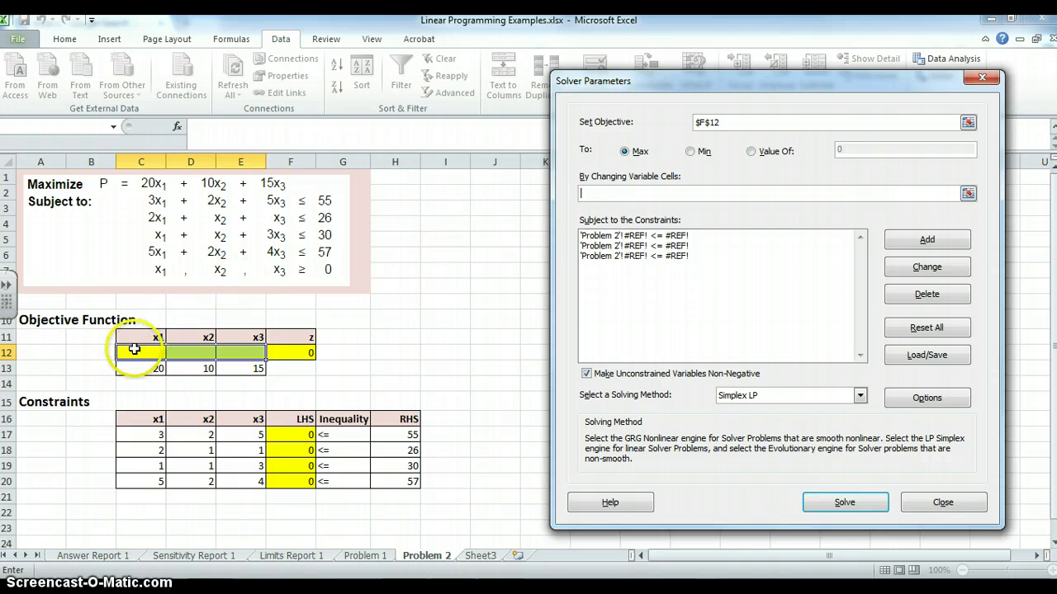
pyautogui.moveTo(128, 353); pyautogui.dragTo(231, 354)
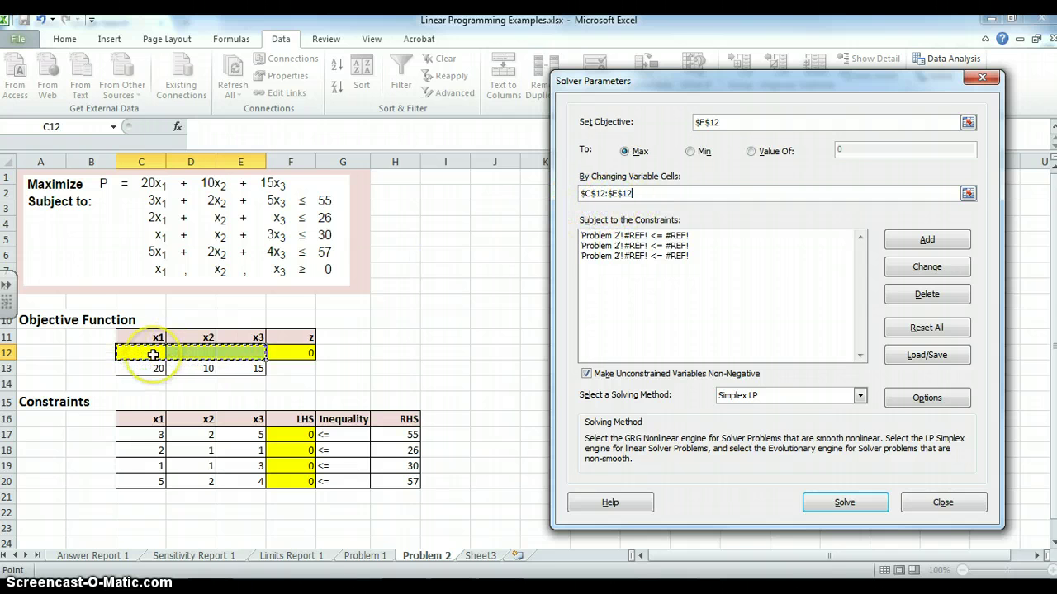
pyautogui.click(362, 357)
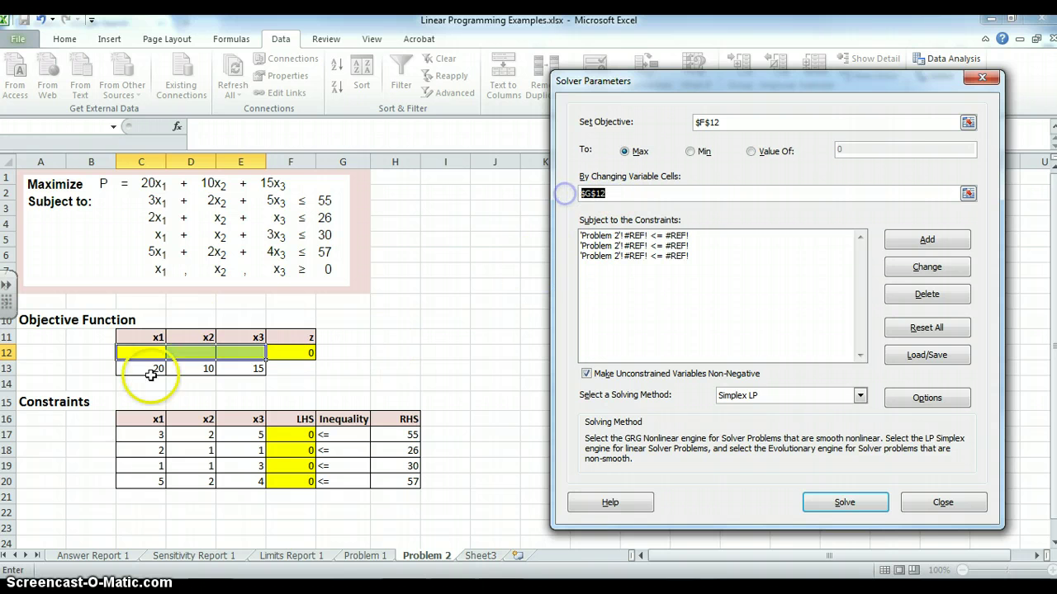
pyautogui.moveTo(152, 353); pyautogui.dragTo(226, 347)
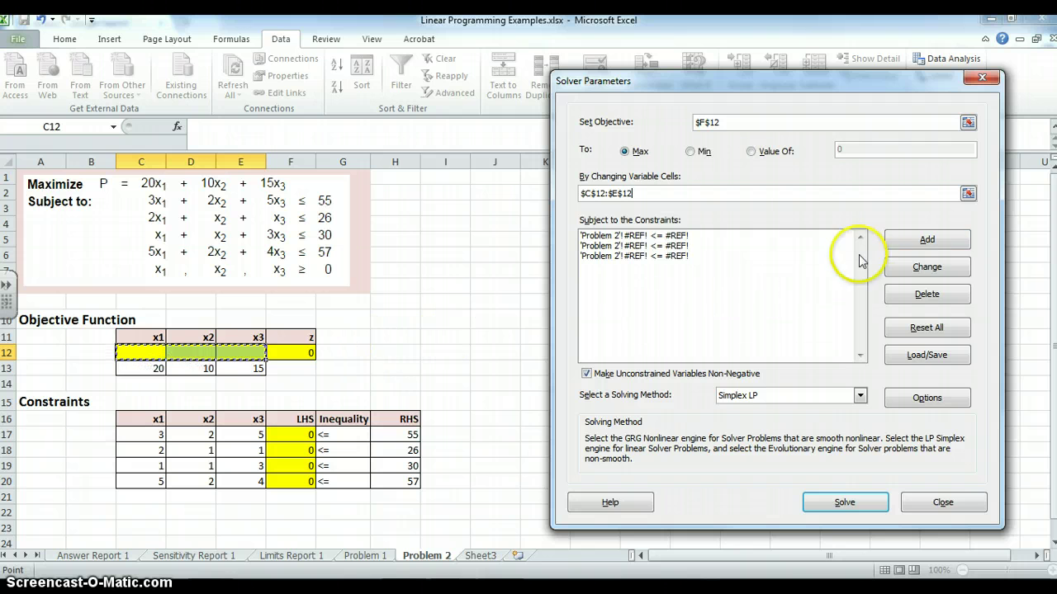
# Cancel a new constraint, close Solver, and reopen it from the Data tab.
pyautogui.click(920, 241)
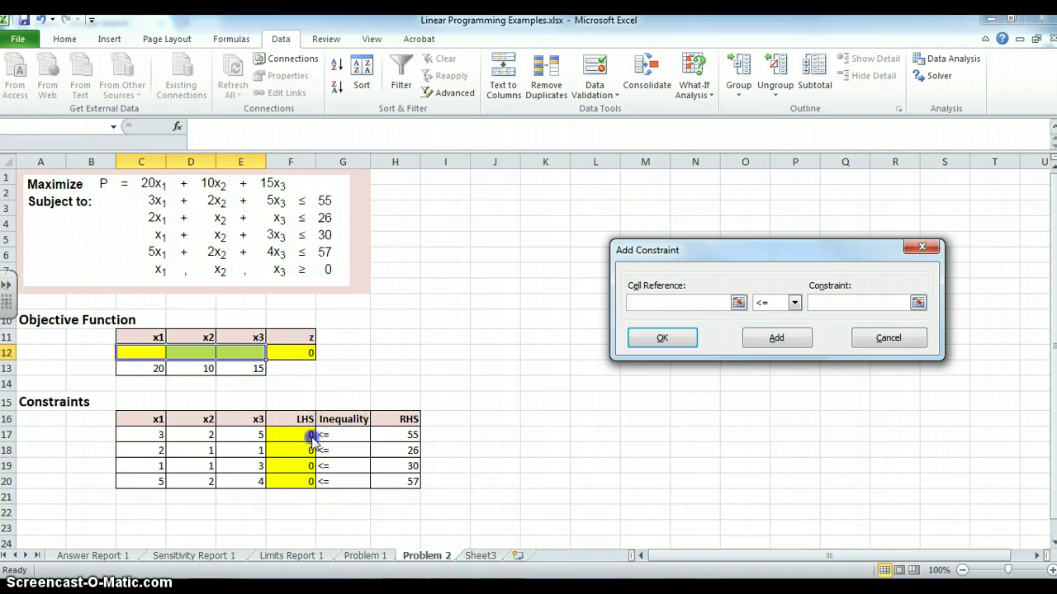
pyautogui.click(888, 338)
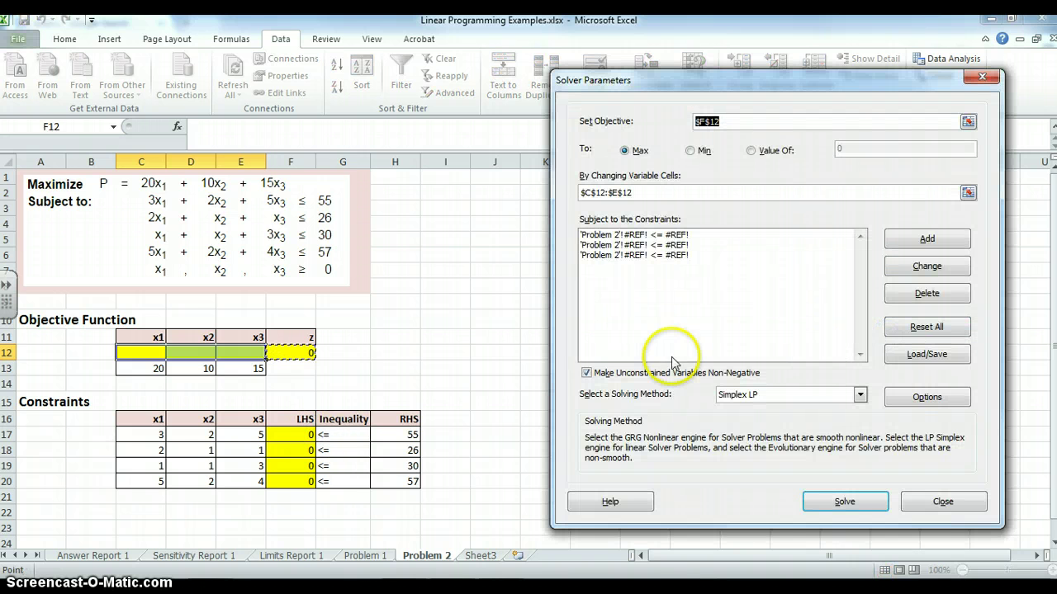
pyautogui.click(964, 503)
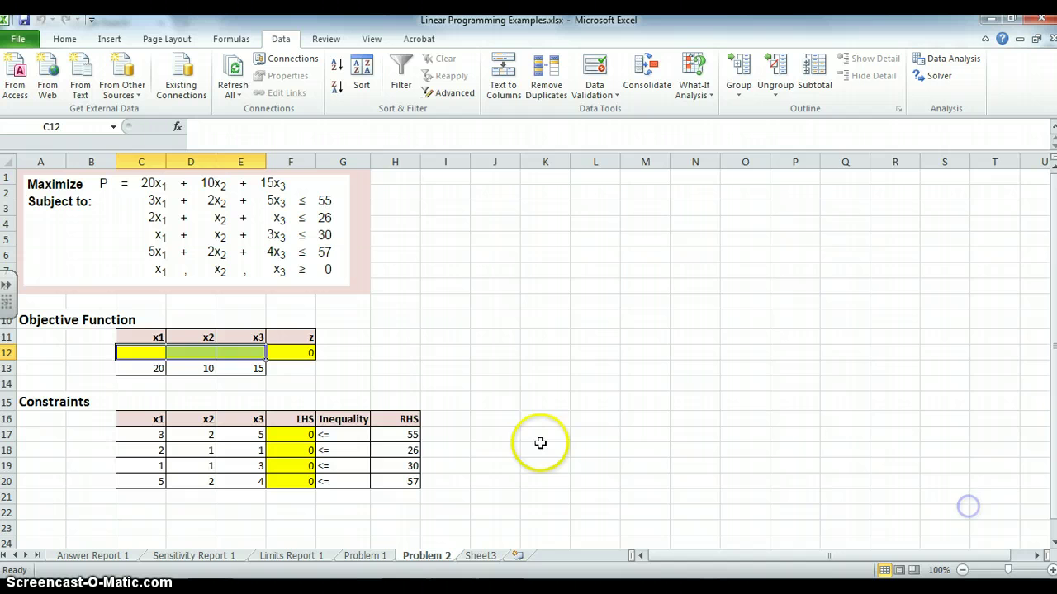
pyautogui.click(397, 366)
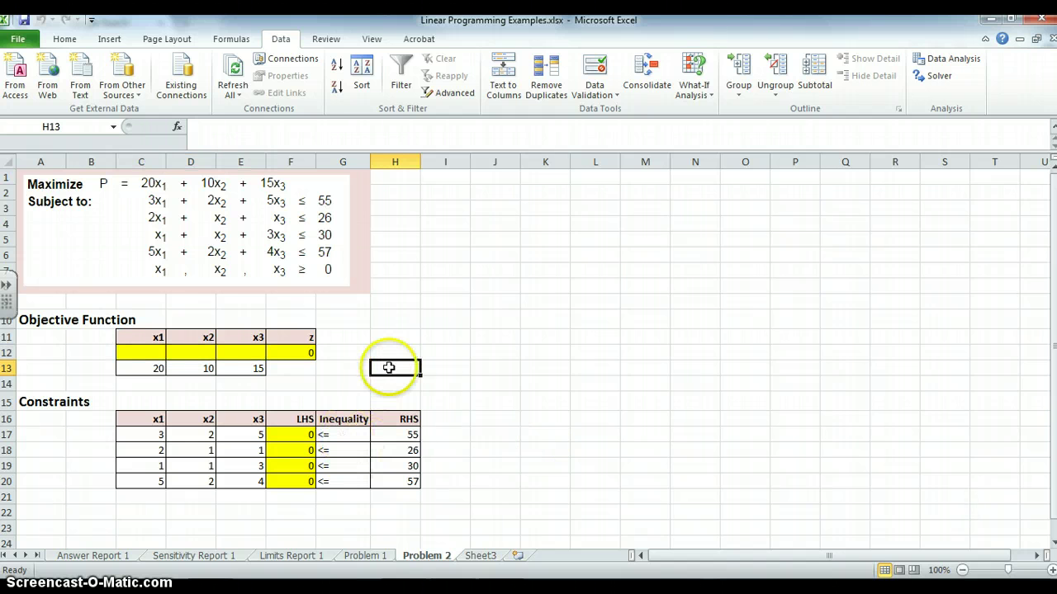
pyautogui.click(940, 75)
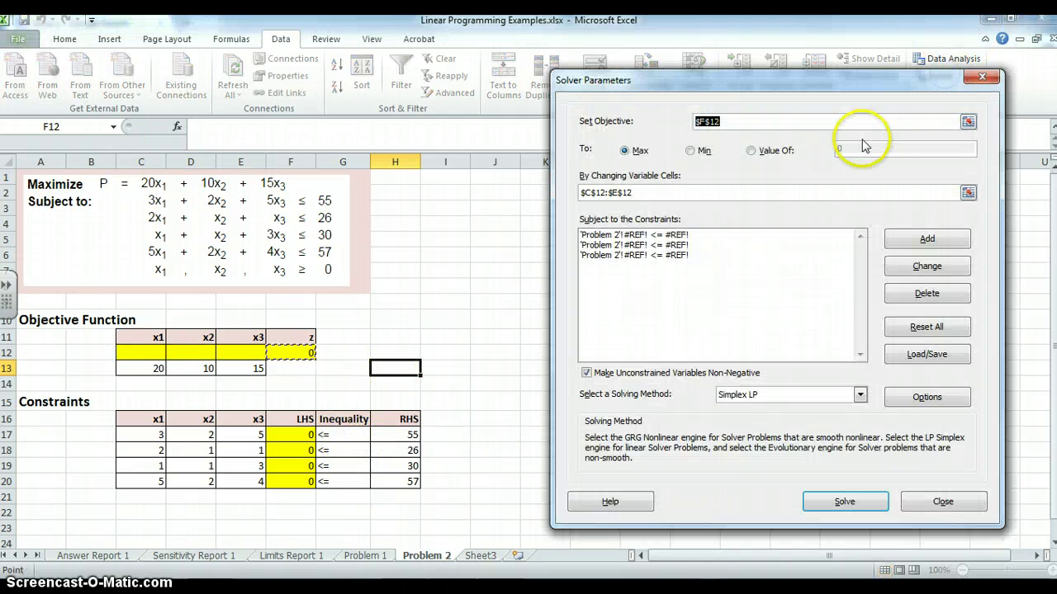
# Delete the three broken #REF! constraints from the Solver constraint list.
pyautogui.click(653, 236)
pyautogui.click(926, 293)
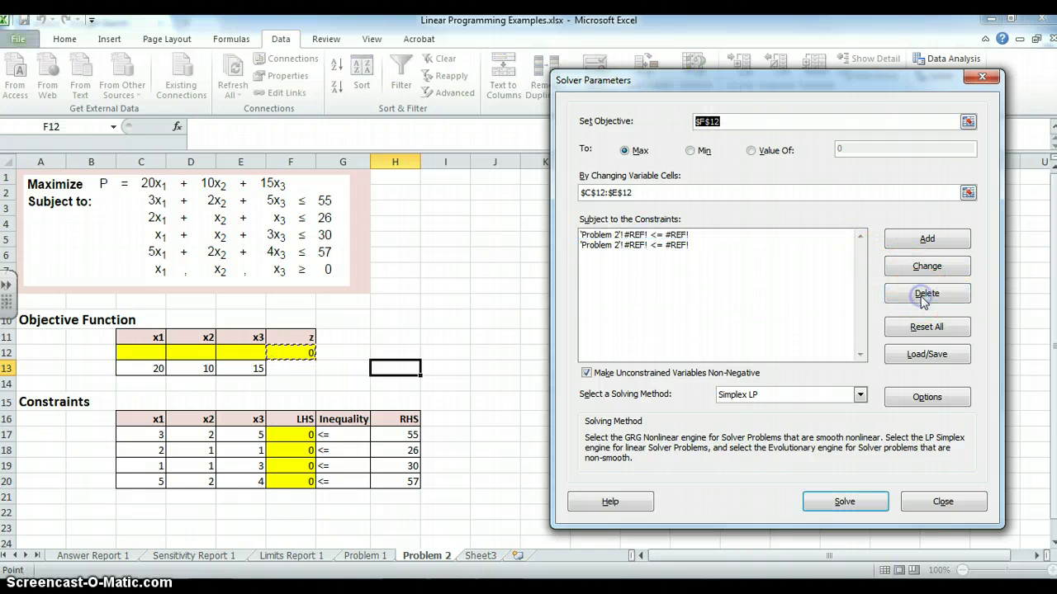
pyautogui.click(668, 245)
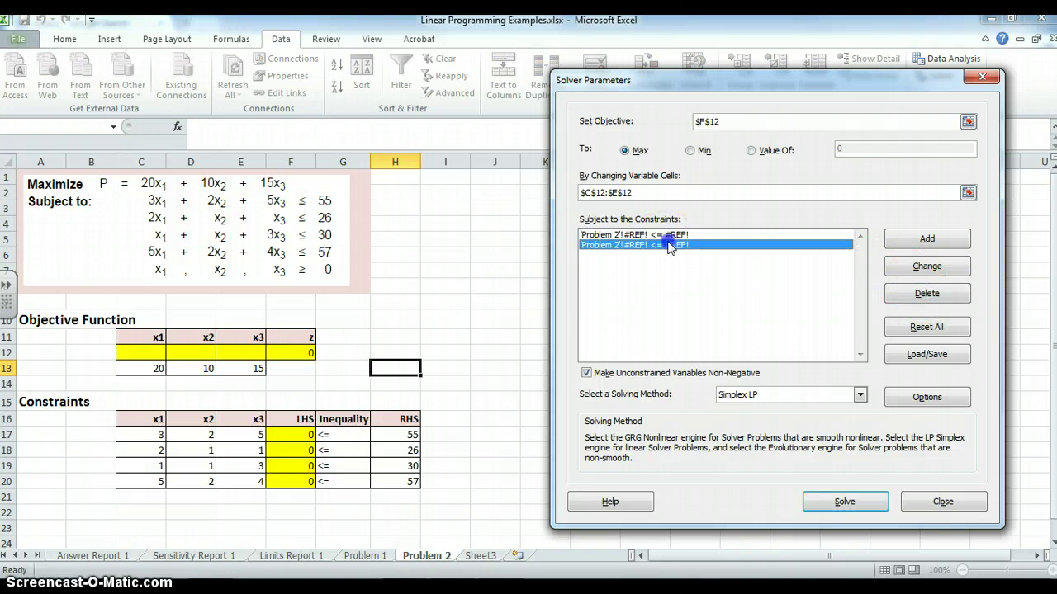
pyautogui.click(937, 294)
pyautogui.click(673, 237)
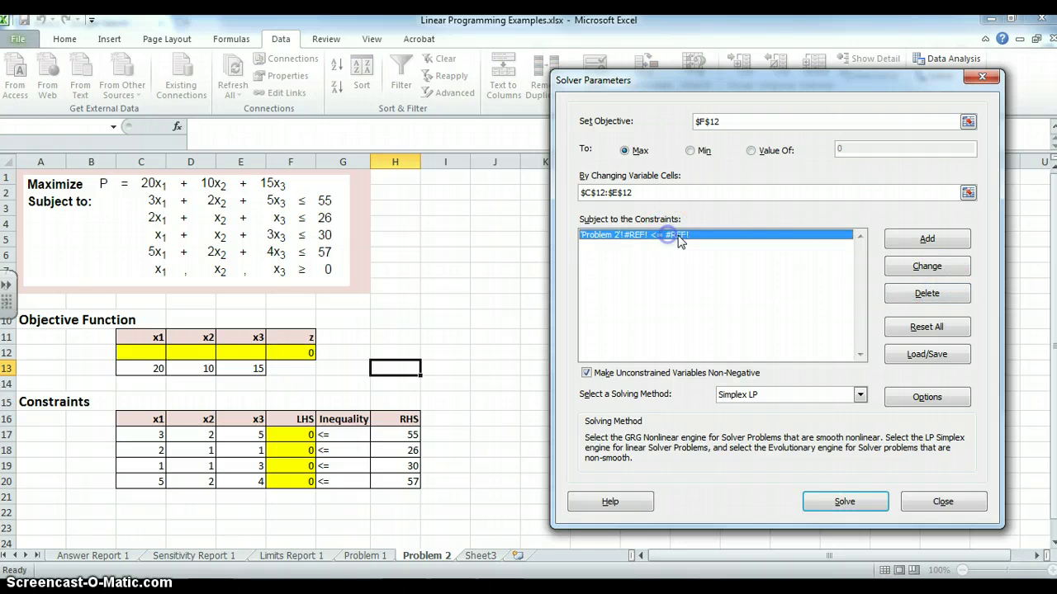
pyautogui.click(936, 299)
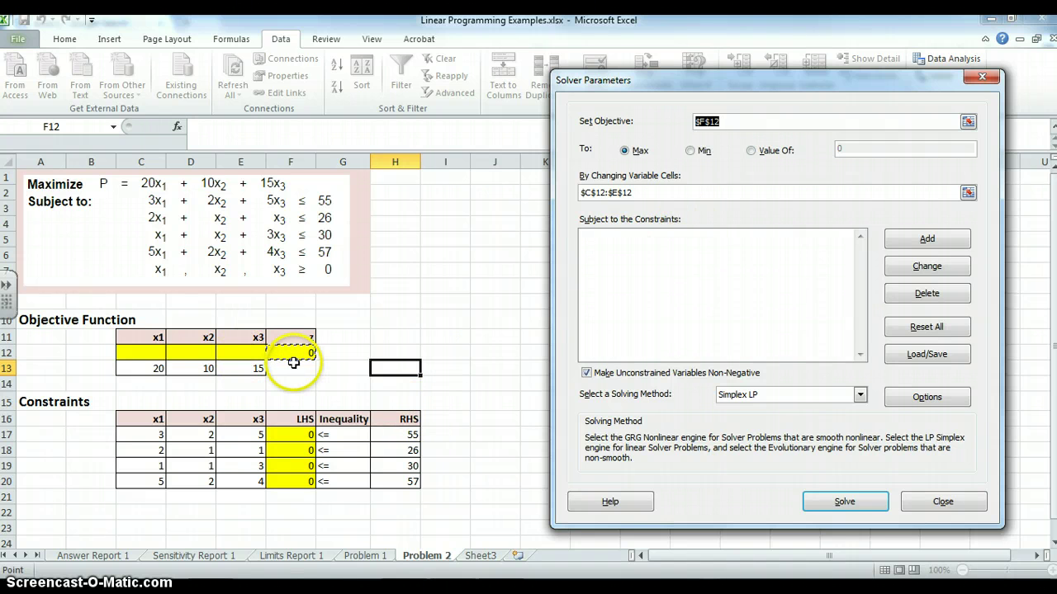
# Add Solver constraints $F$17 <= $H$17 and $F$18 <= $H$18.
pyautogui.click(925, 238)
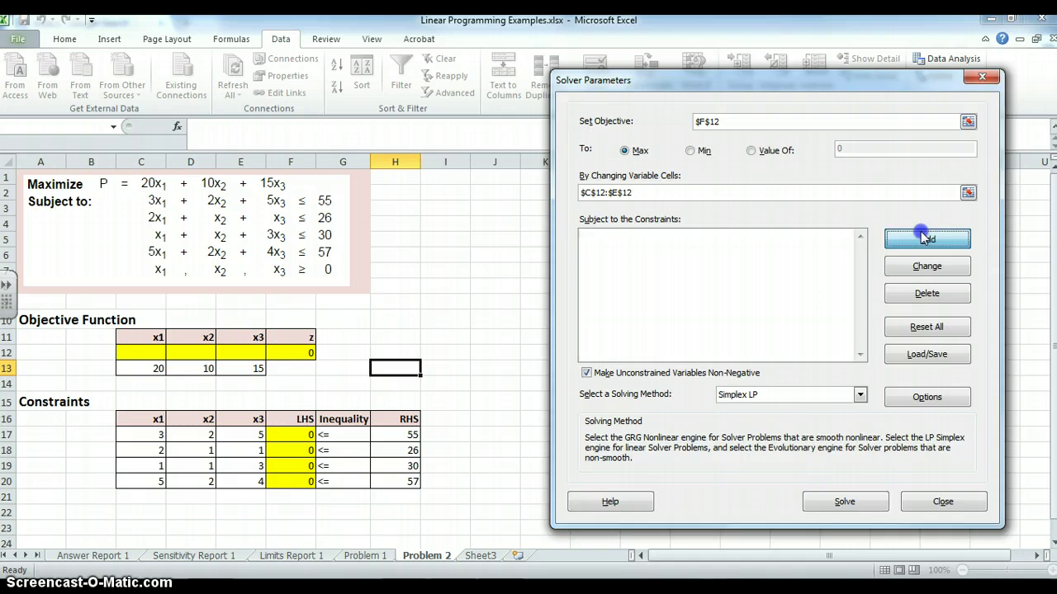
pyautogui.click(305, 433)
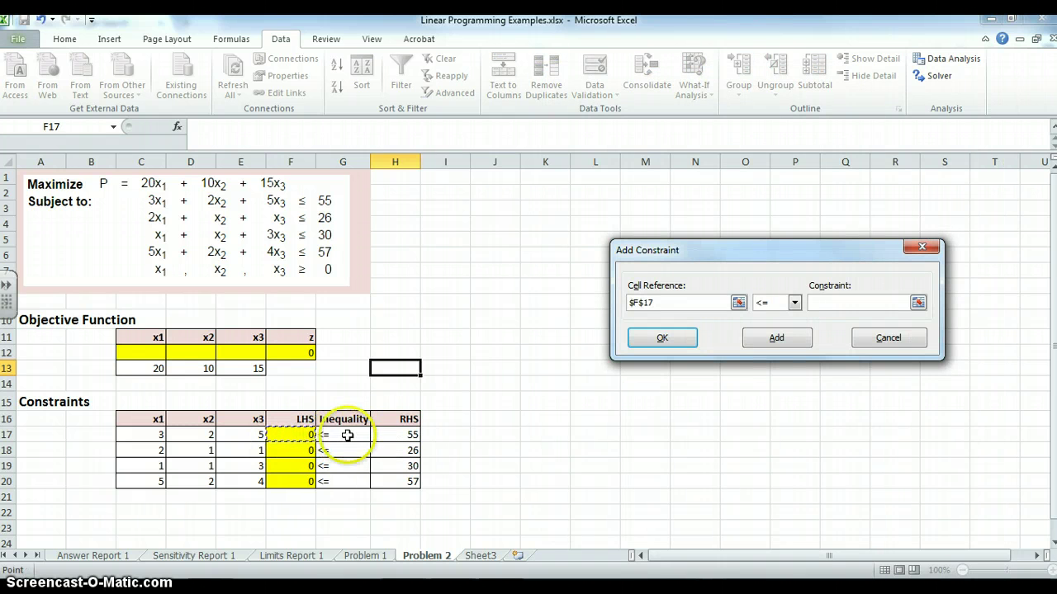
pyautogui.click(835, 302)
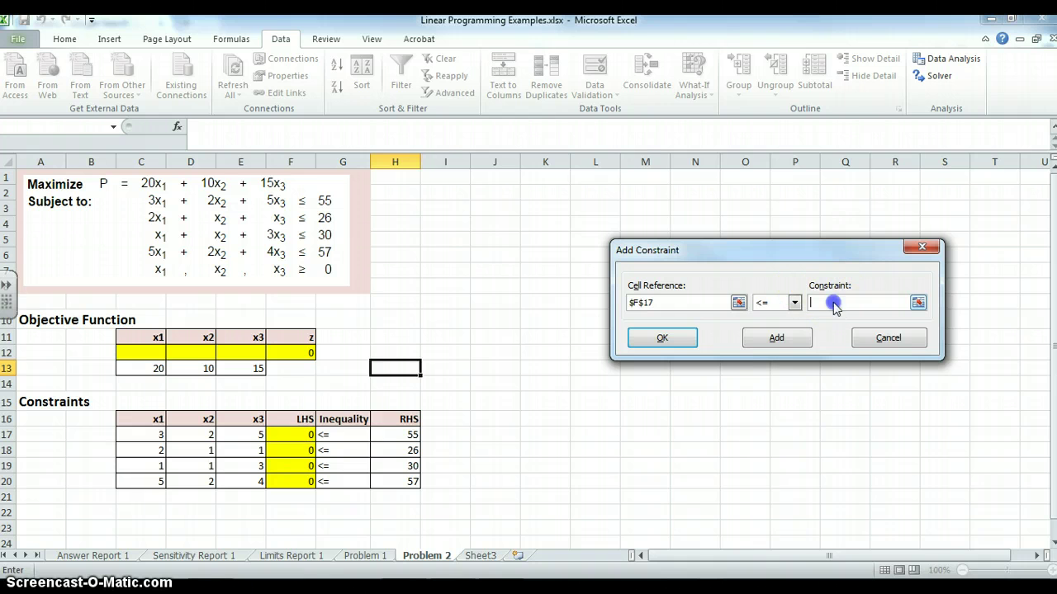
pyautogui.click(400, 434)
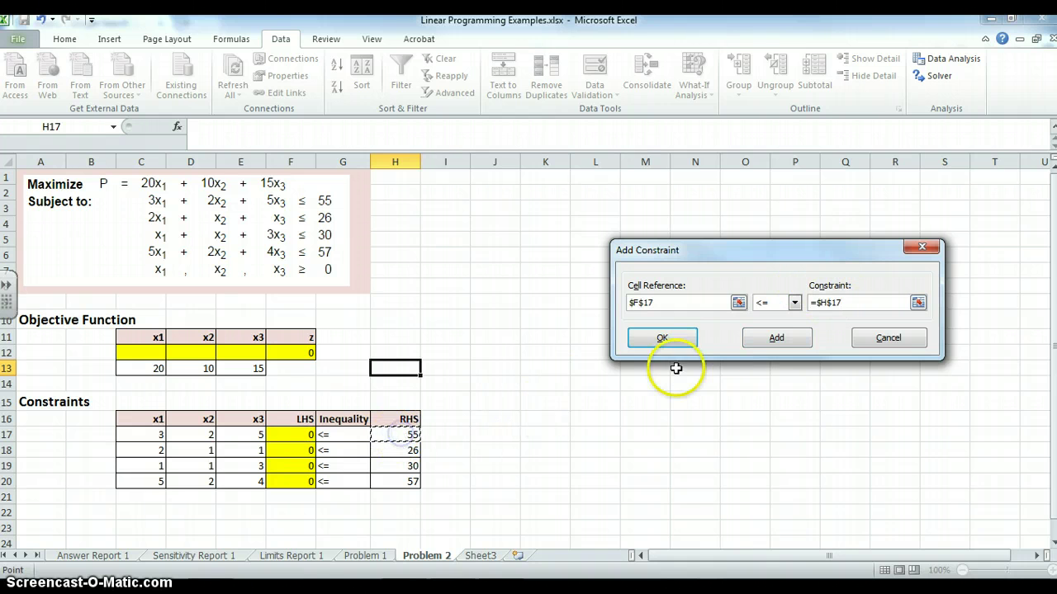
pyautogui.click(773, 336)
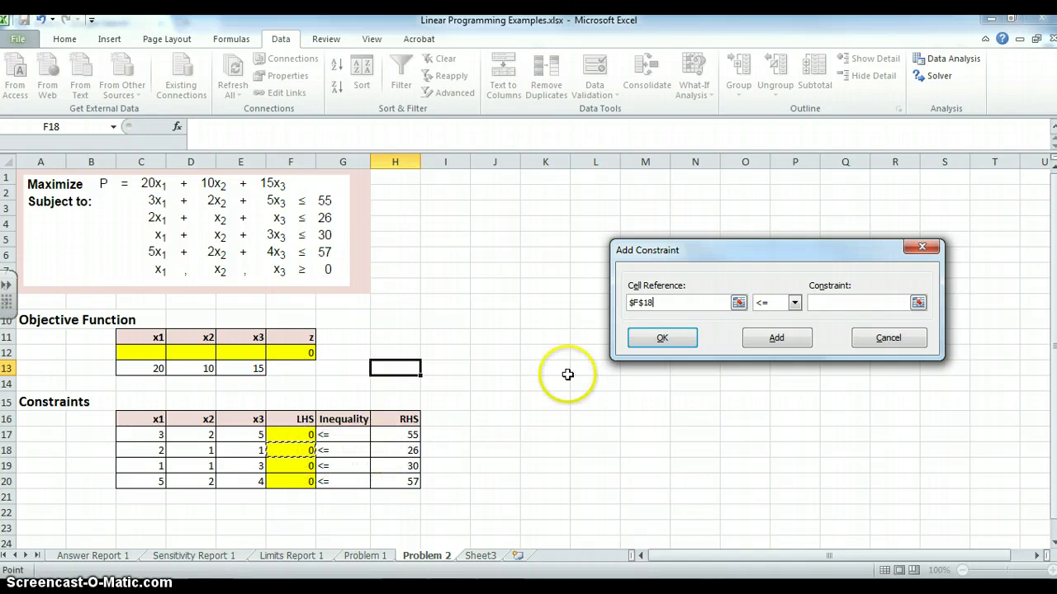
pyautogui.click(827, 303)
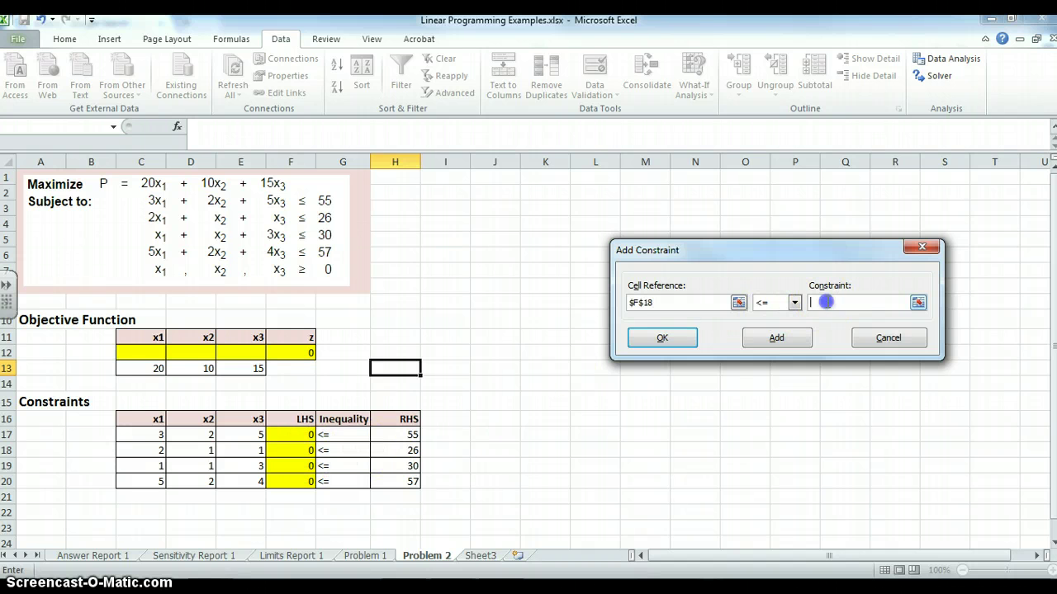
pyautogui.click(398, 450)
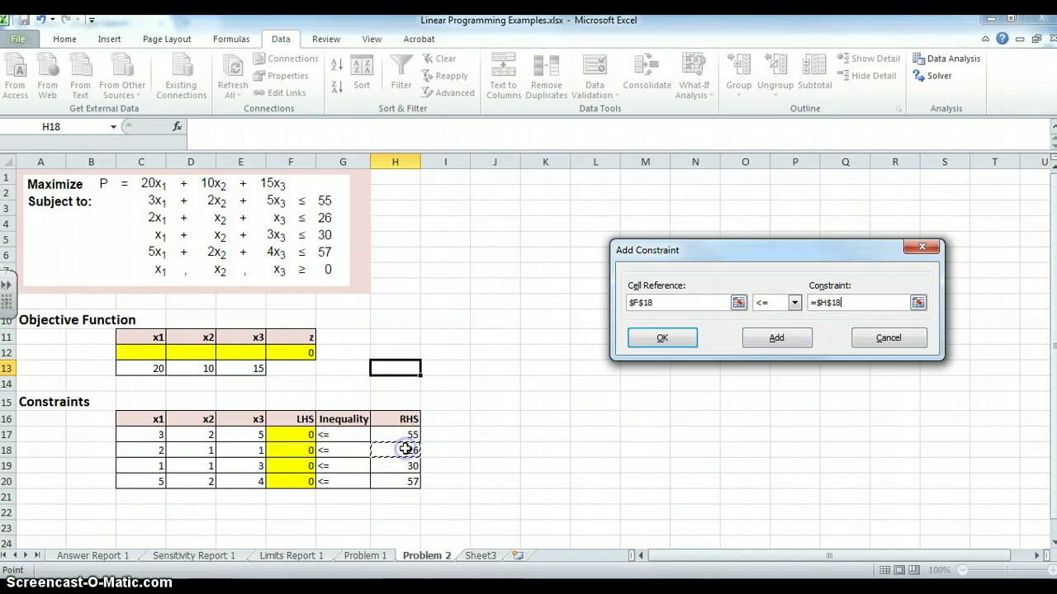
pyautogui.click(770, 340)
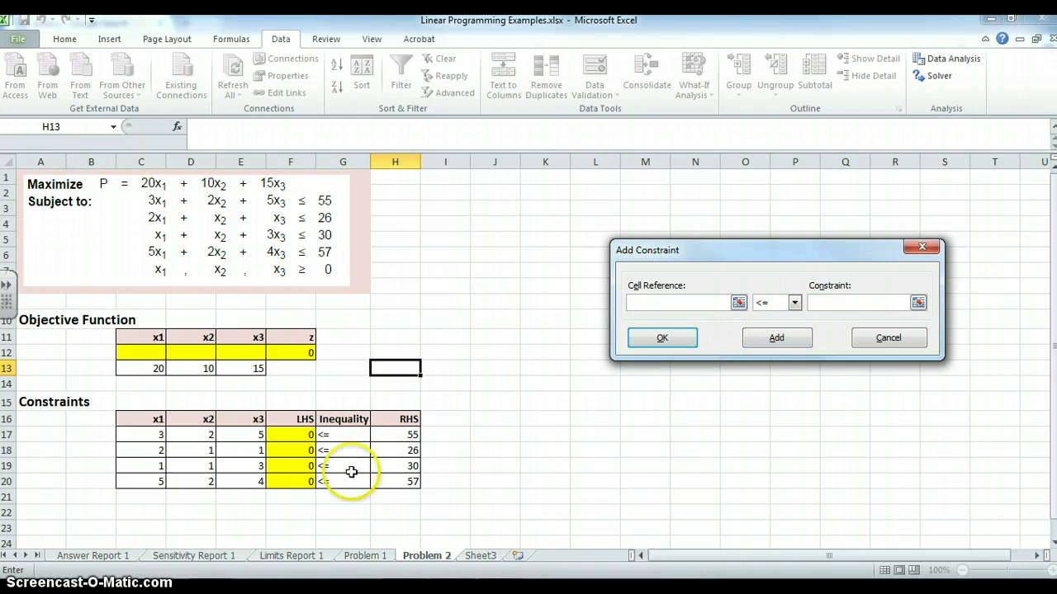
# Add Solver constraints $F$19 <= $H$19 and $F$20 <= $H$20.
pyautogui.click(302, 466)
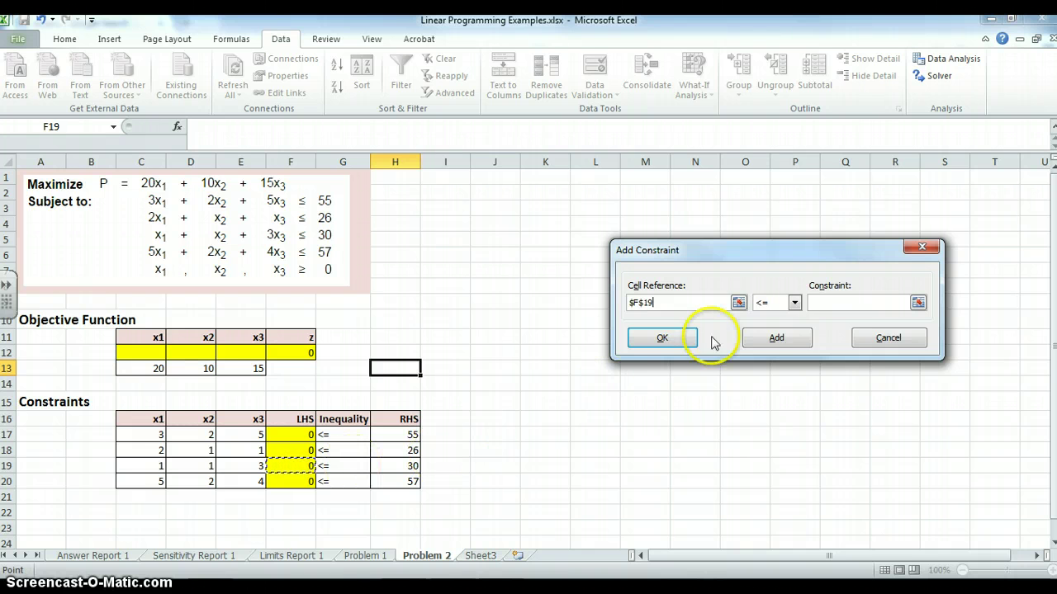
pyautogui.click(832, 302)
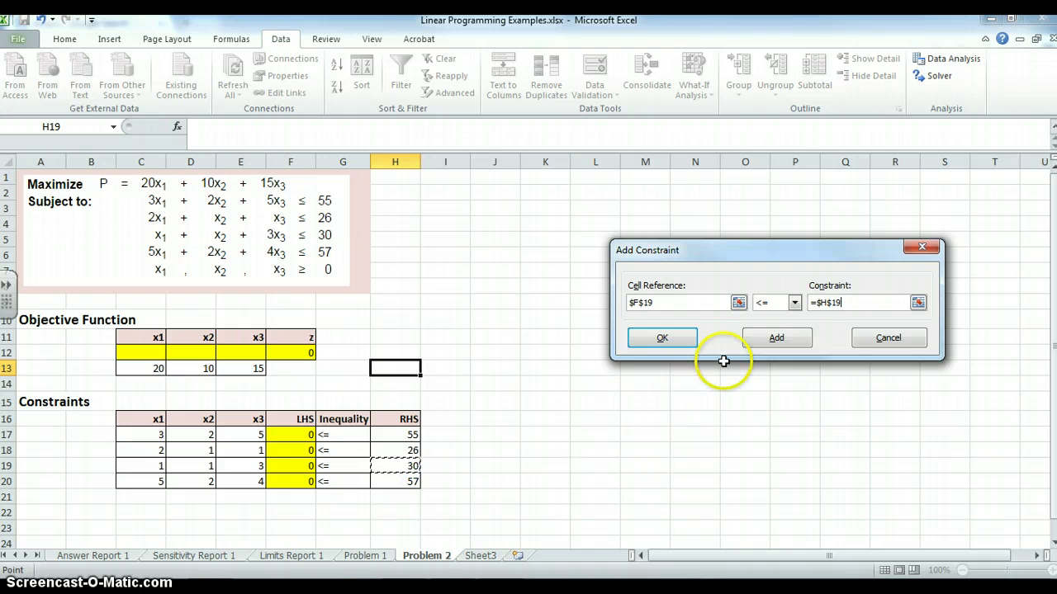
pyautogui.click(652, 339)
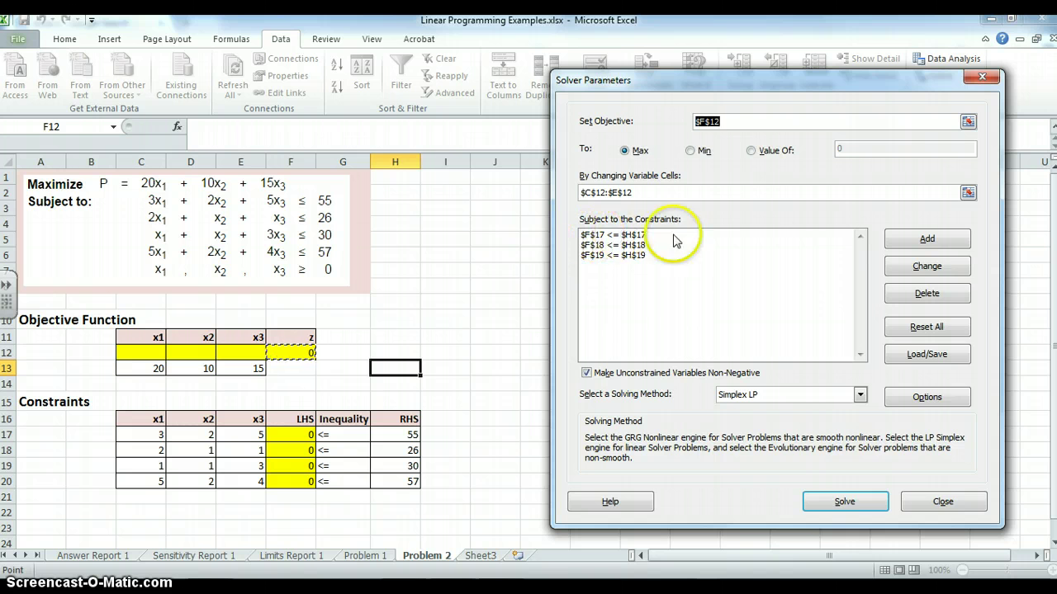
pyautogui.click(927, 239)
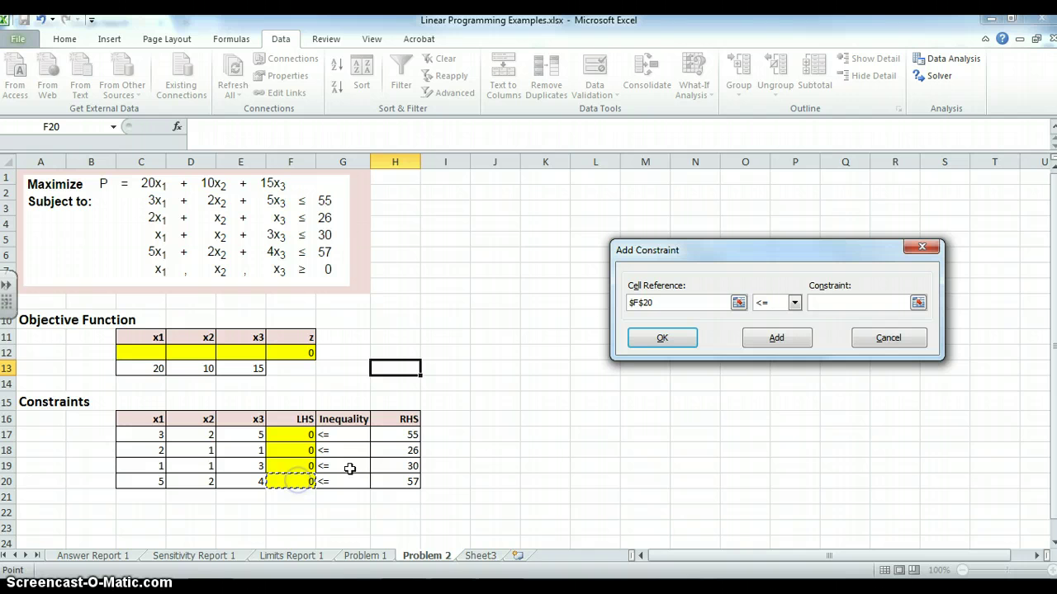
pyautogui.click(839, 302)
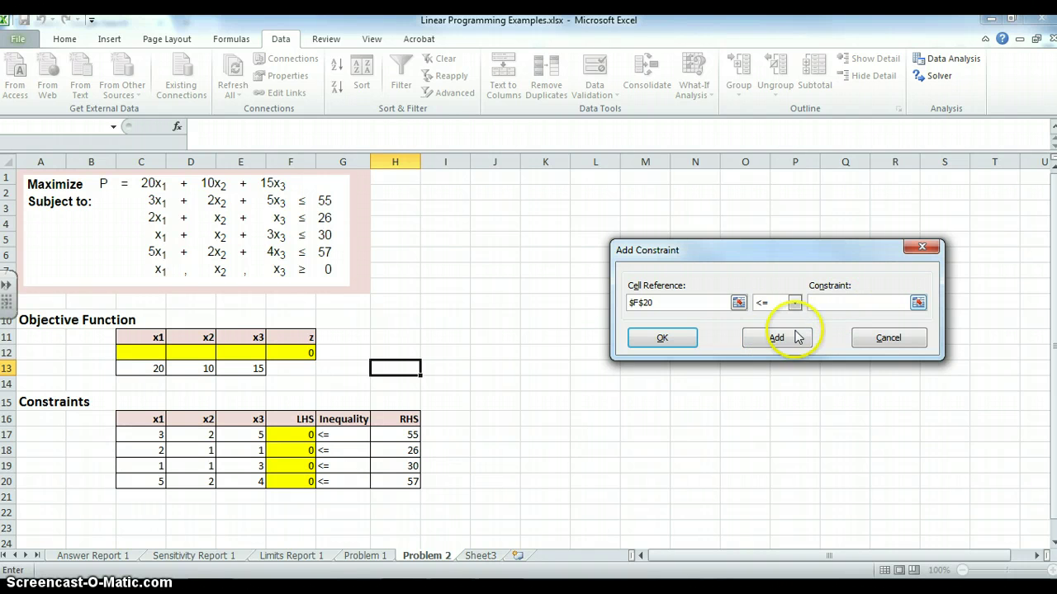
pyautogui.click(409, 485)
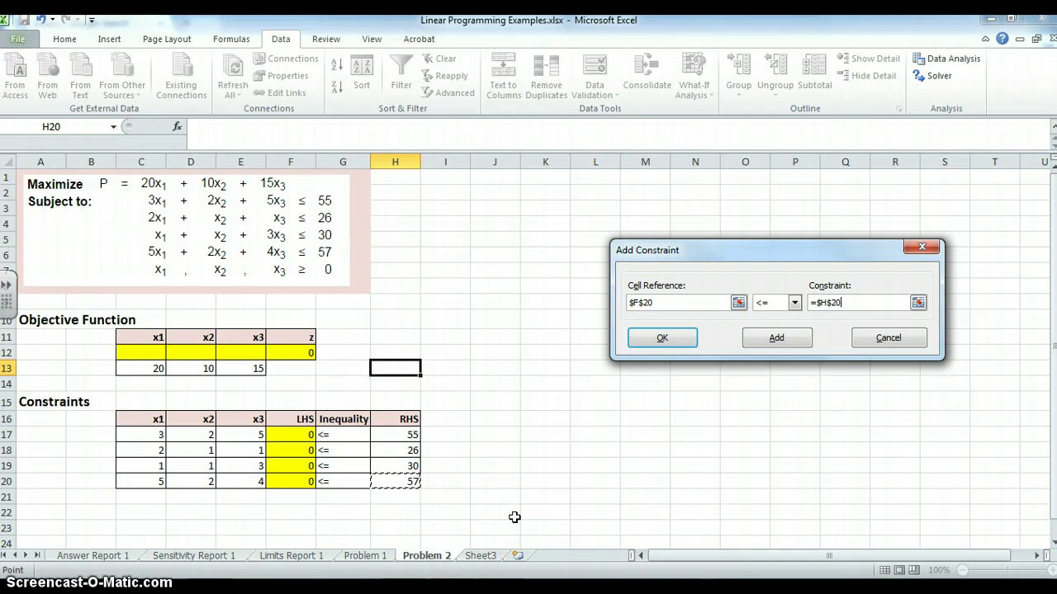
pyautogui.click(669, 340)
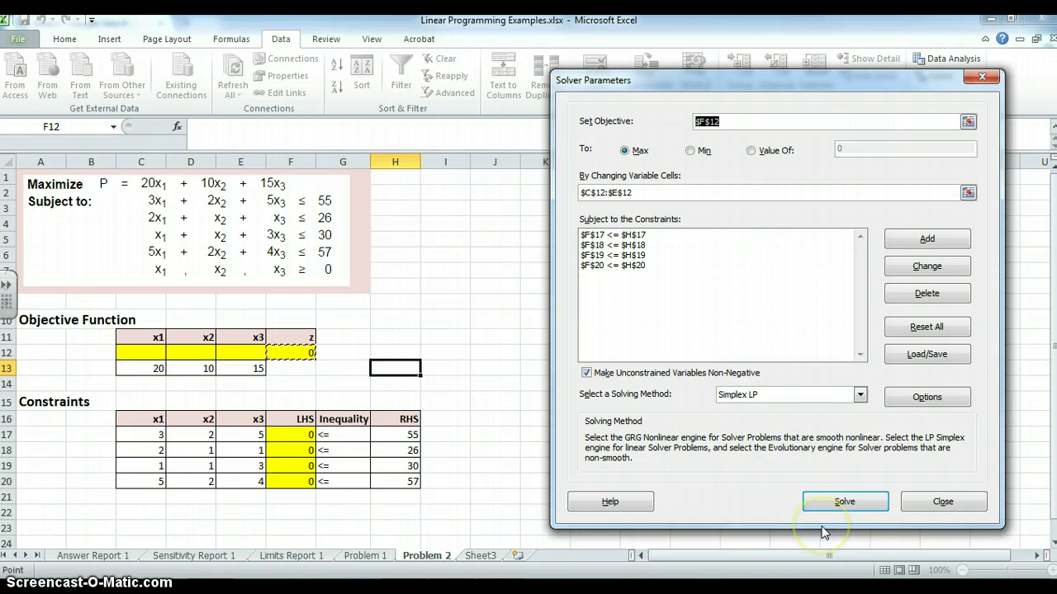
# Solve for x1=1.8, x2=20.8, x3=1.6 (z = 268) and choose Answer, Sensitivity and Limits reports.
pyautogui.click(844, 503)
pyautogui.click(845, 502)
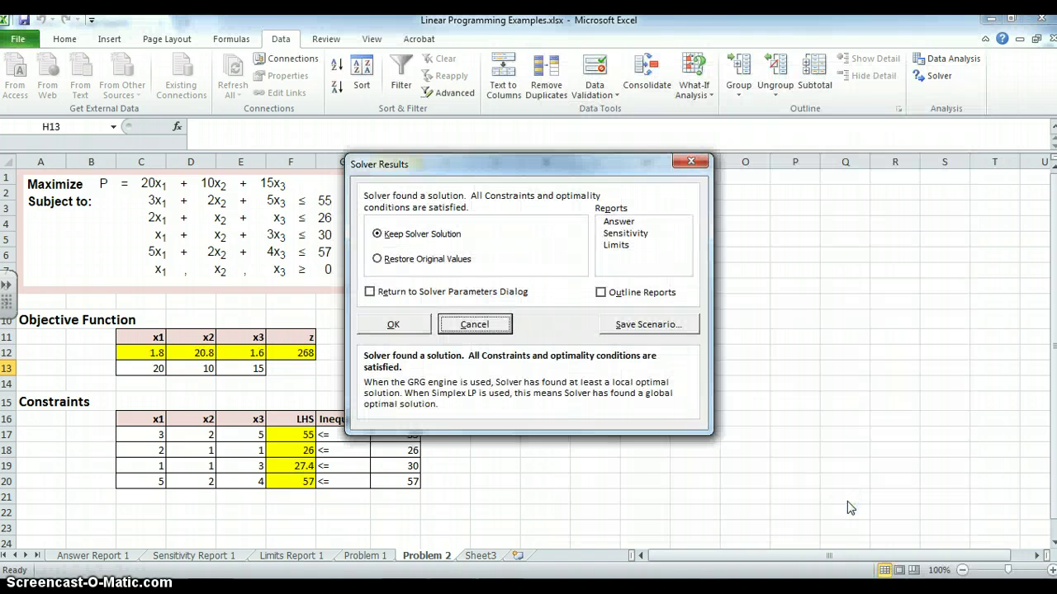
pyautogui.moveTo(525, 169); pyautogui.dragTo(699, 182)
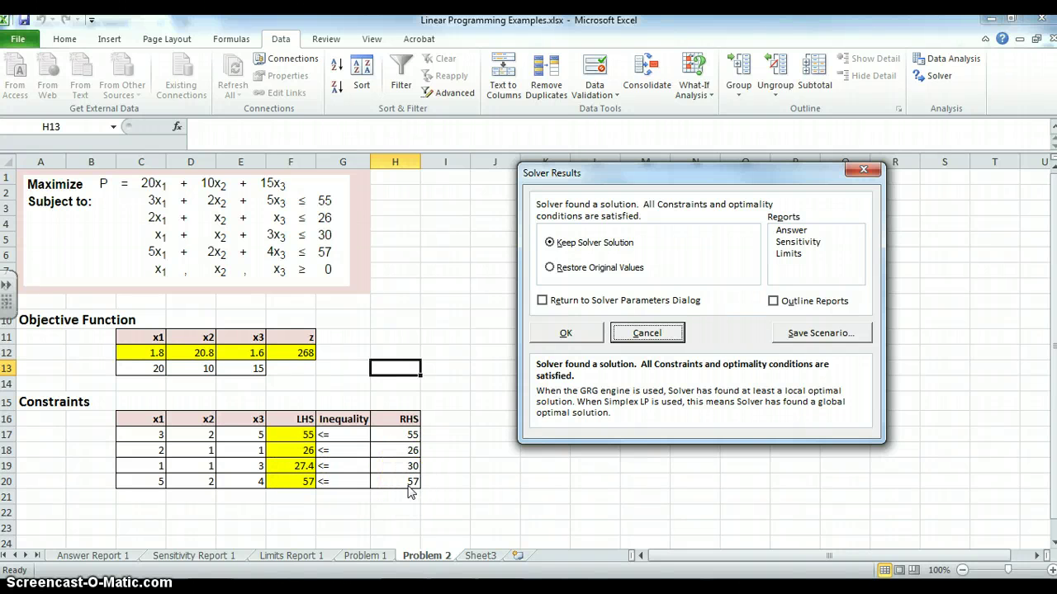
pyautogui.click(806, 236)
pyautogui.click(806, 246)
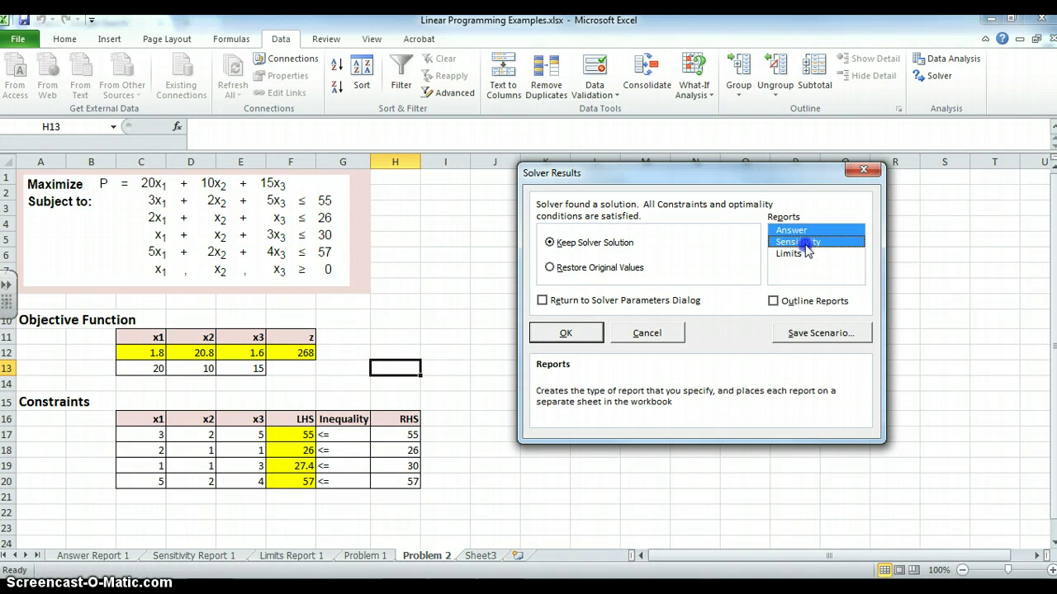
pyautogui.click(794, 255)
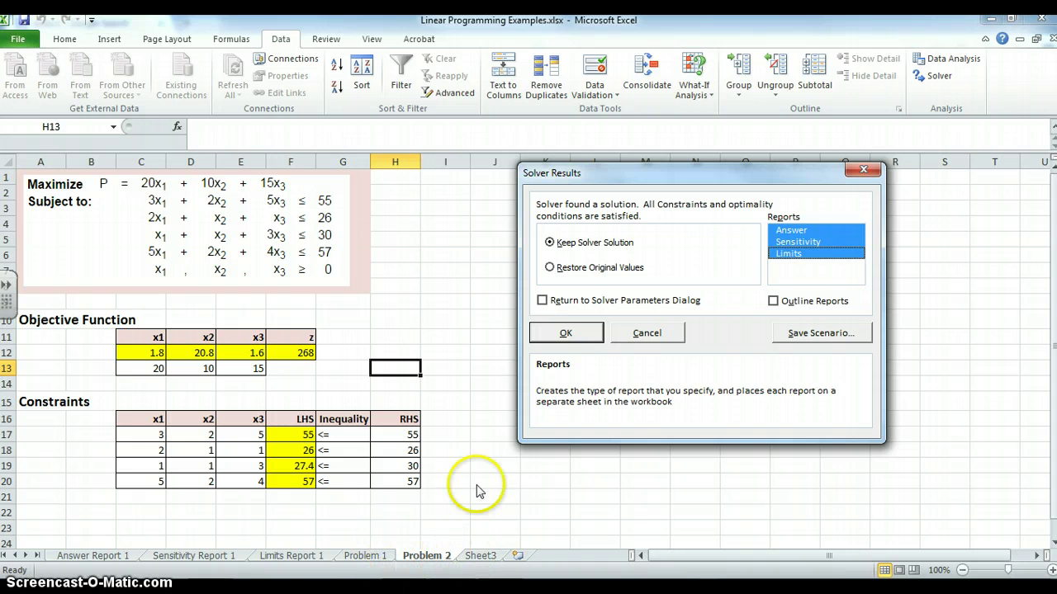
pyautogui.click(564, 335)
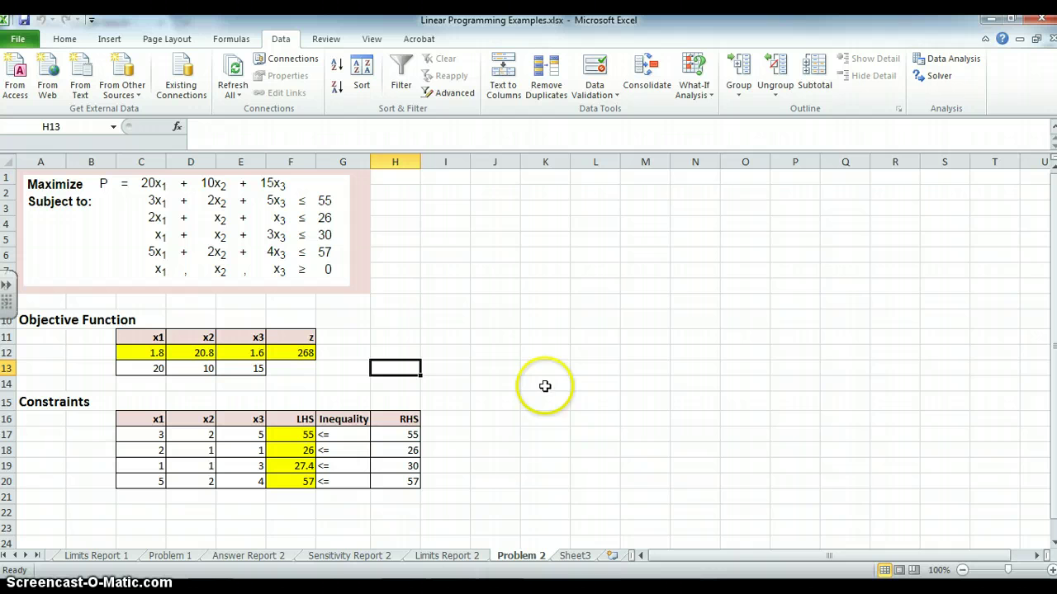